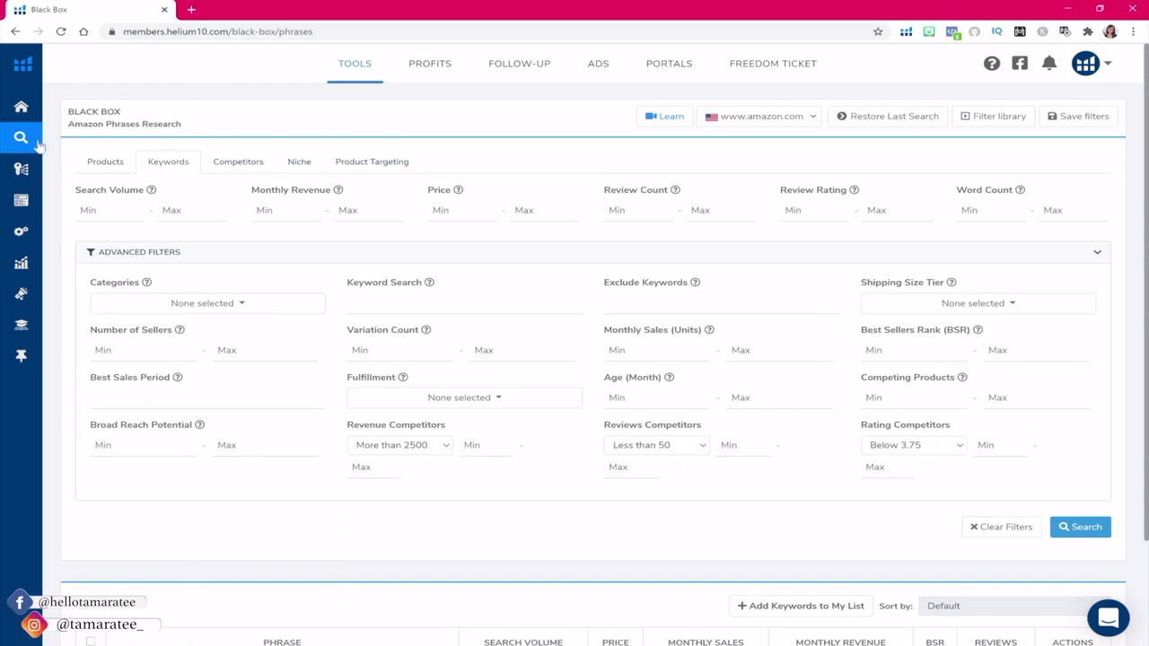
Set the keyword search volume filter from 5000 to 10000
mouse_move(52, 148)
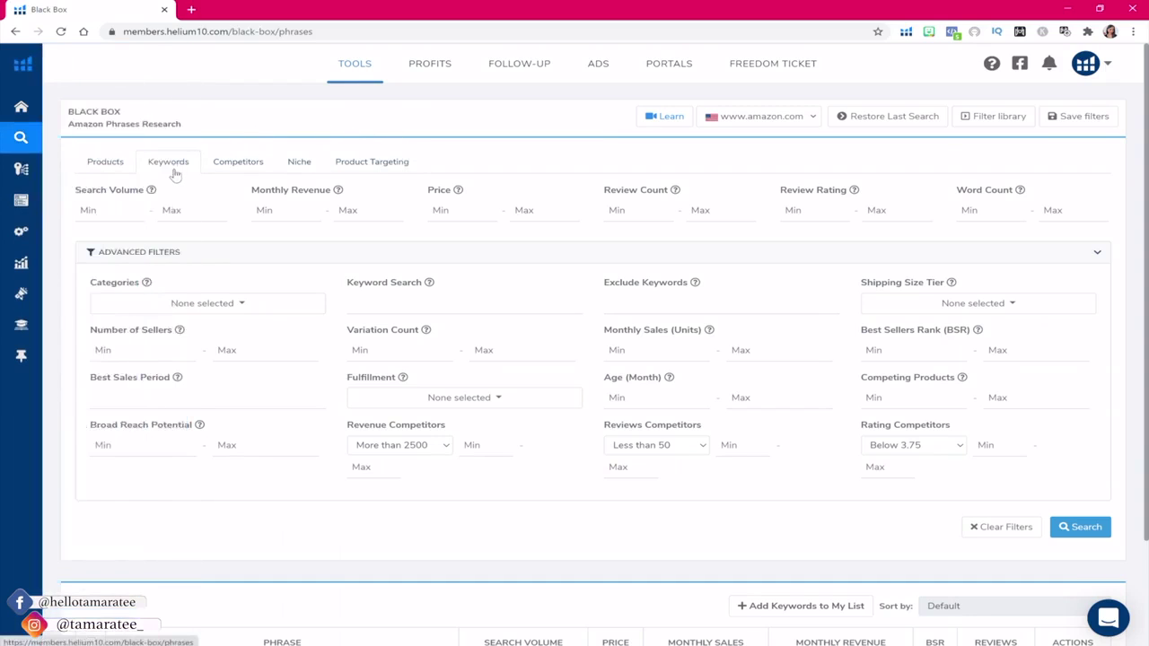
left_click(120, 210)
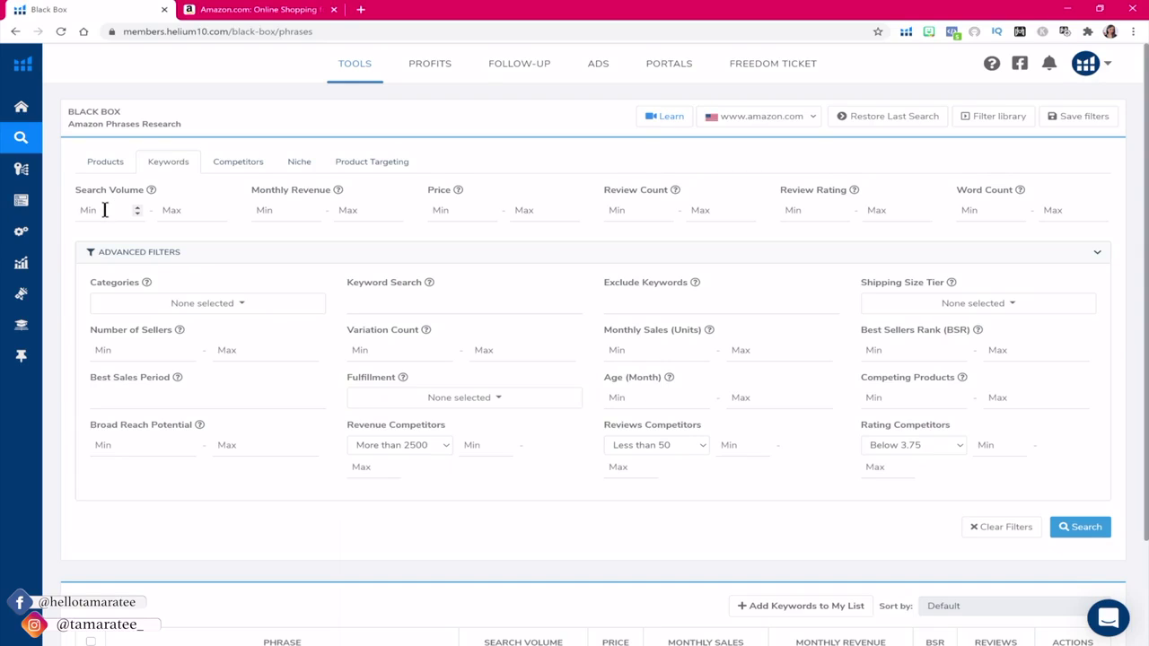
left_click(180, 210)
left_click(106, 210)
type("5000")
left_click(165, 212)
type("10000")
Limit the monthly revenue filter to between 10000 and 20000
mouse_move(336, 192)
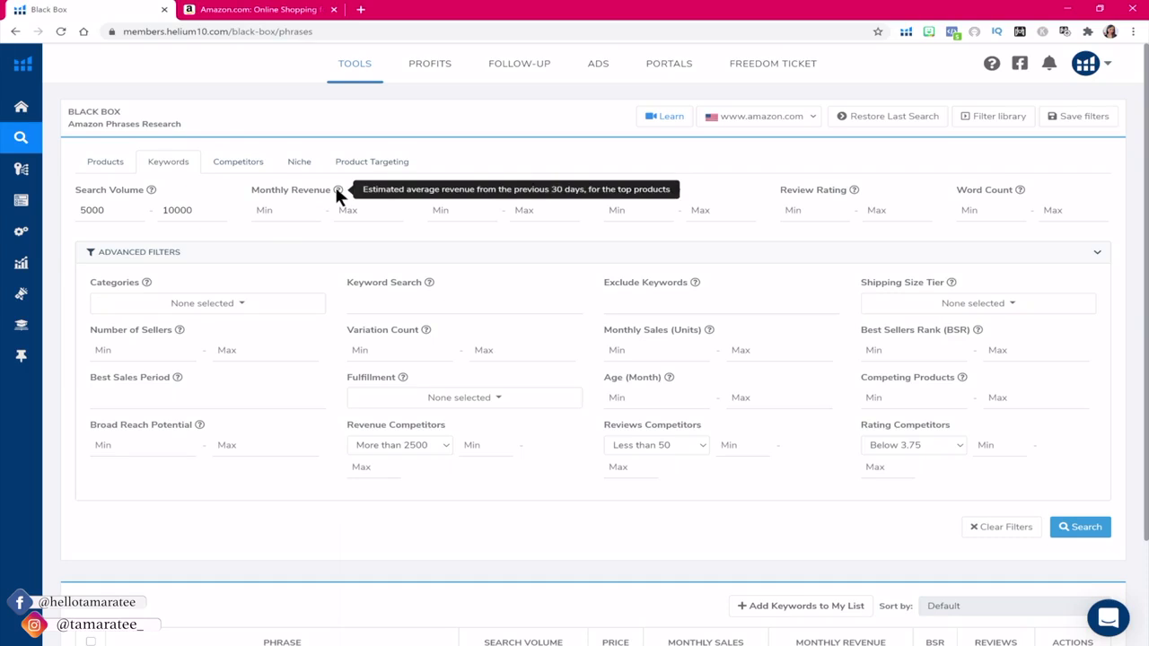
left_click(285, 214)
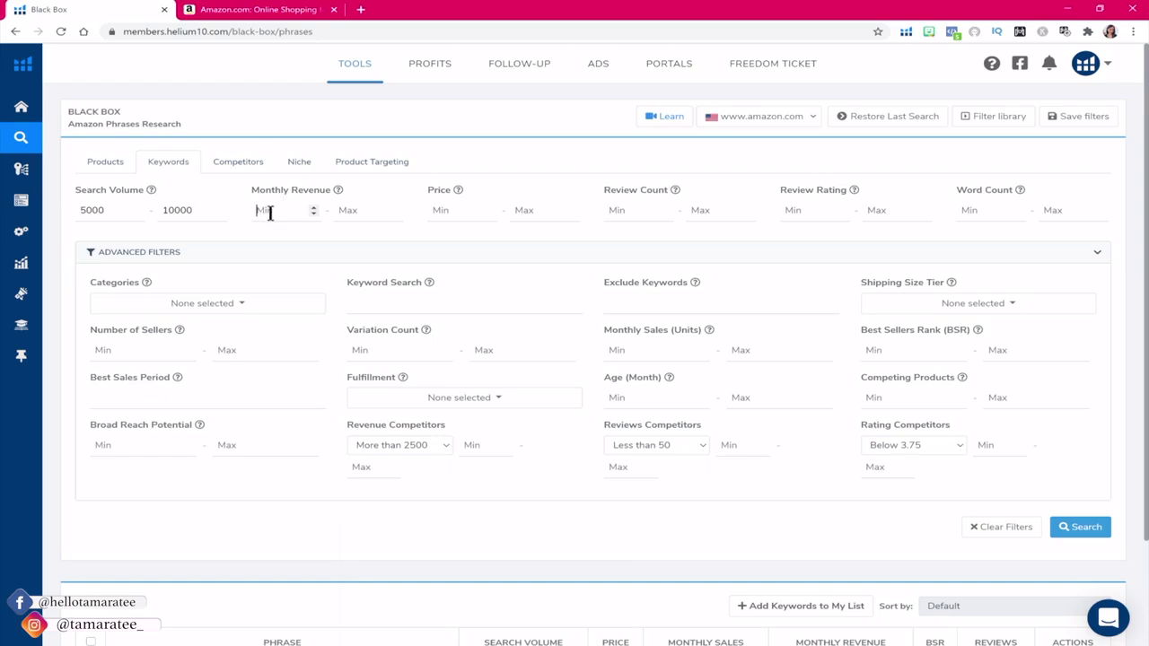
left_click(360, 214)
left_click(296, 210)
type("10000")
key("Tab")
type("20000")
left_click(294, 209)
left_click(289, 213)
double_click(309, 189)
left_click(377, 185)
Set the price filter to a minimum of 13 and a maximum of 27
left_click(455, 211)
type("13")
key("Tab")
type("27")
left_click_drag(544, 206, 511, 202)
type("27")
Restrict the review count filter to between 10 and 200 reviews
key("Tab")
type("10")
key("Tab")
type("200")
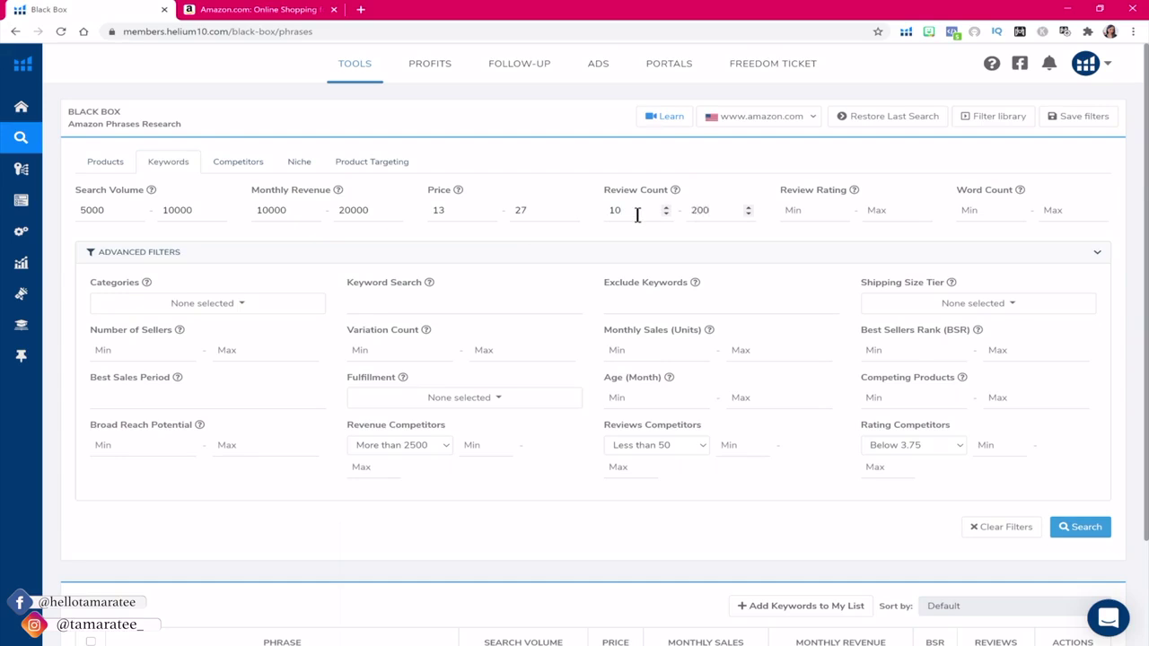
left_click_drag(718, 210, 680, 210)
left_click(634, 210)
left_click(688, 181)
Set the review rating filter from 3 to 5
left_click(809, 212)
type("3")
key("Tab")
type("5")
mouse_move(1019, 191)
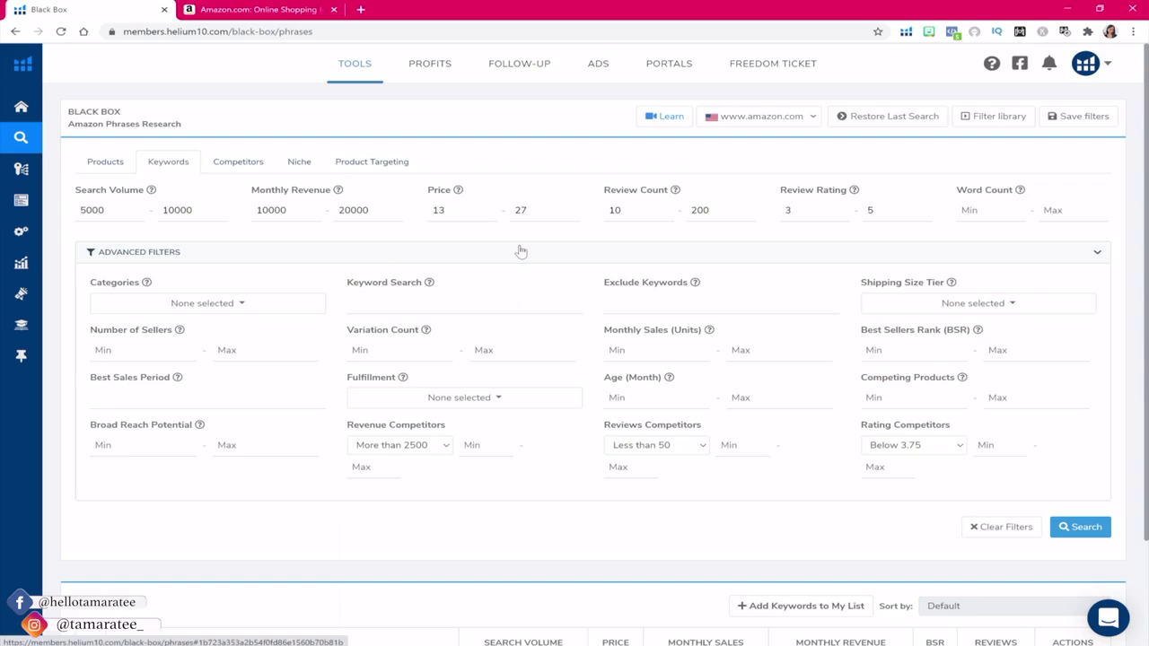
Set the variation count in the advanced filters from 1 to 3
left_click(414, 351)
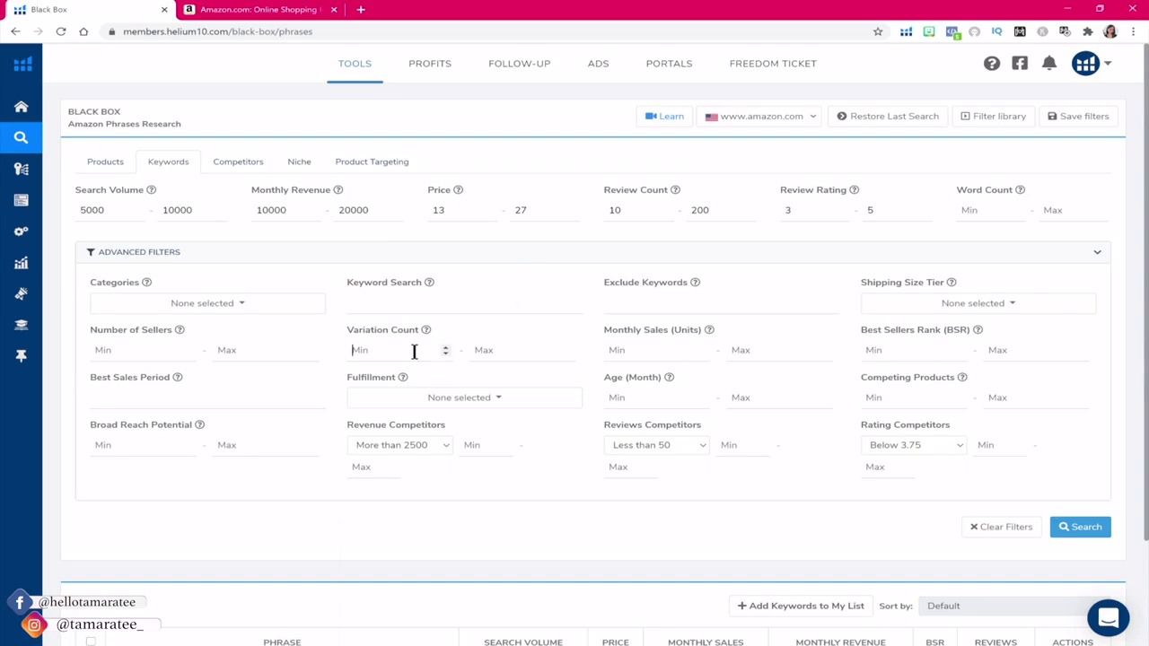
type("1")
key("Tab")
type("3")
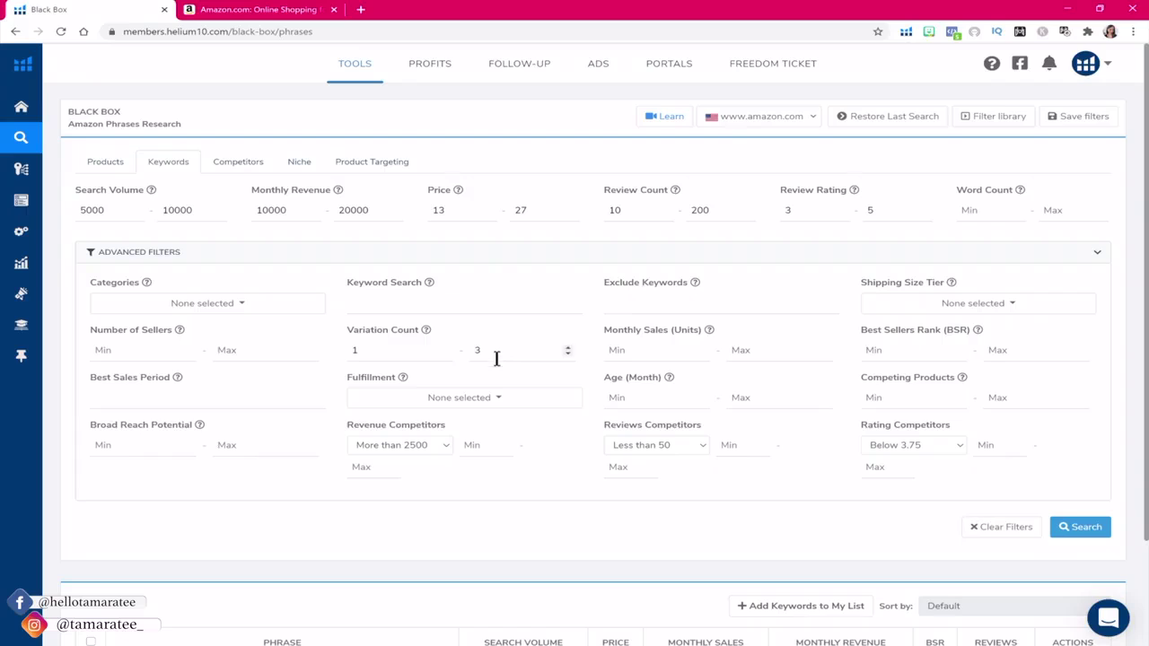
double_click(477, 350)
Include the Small Standard-Size, Large Standard-Size, Small Oversize and Medium Oversize shipping tiers and run the keyword search
left_click(1026, 318)
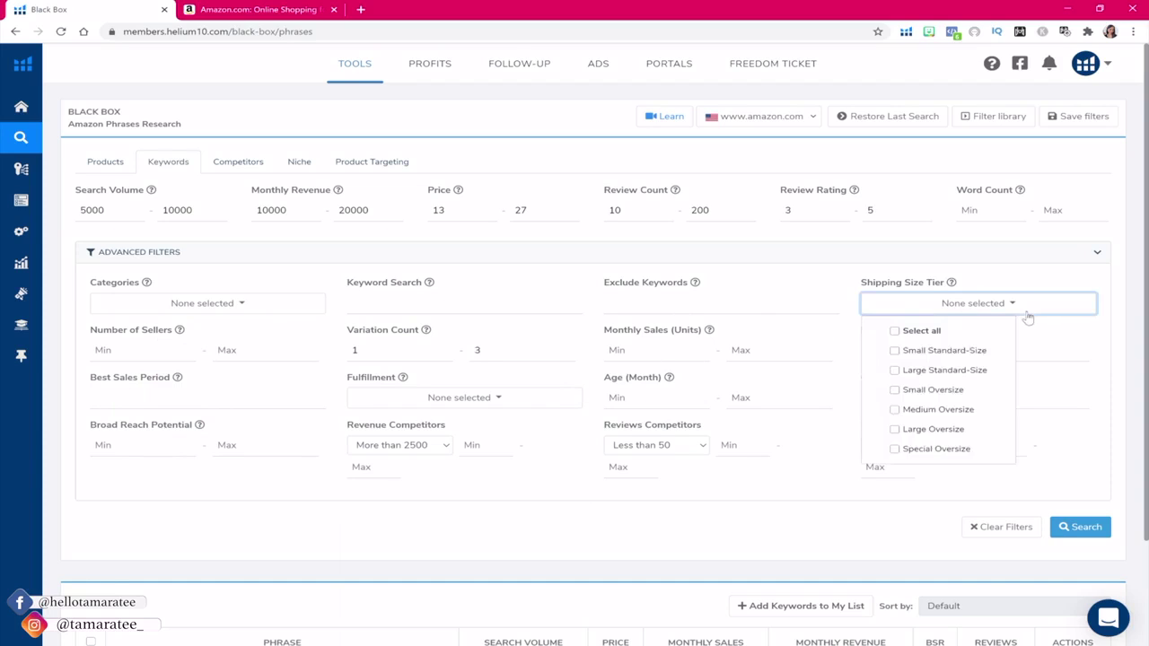
left_click(895, 353)
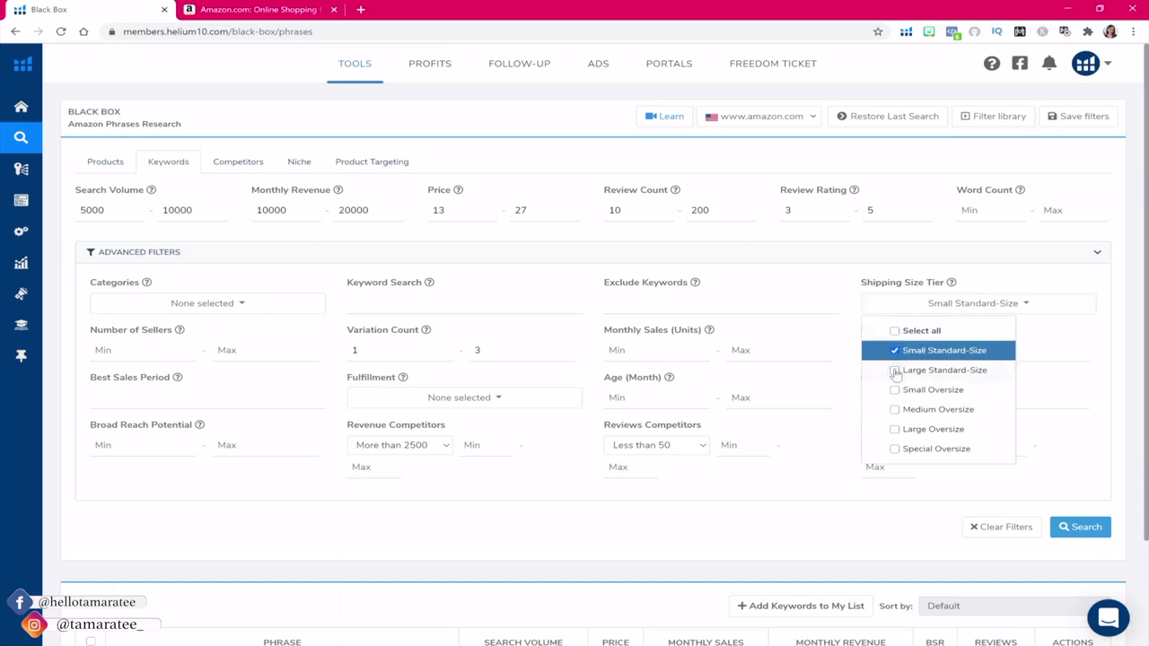
left_click(895, 371)
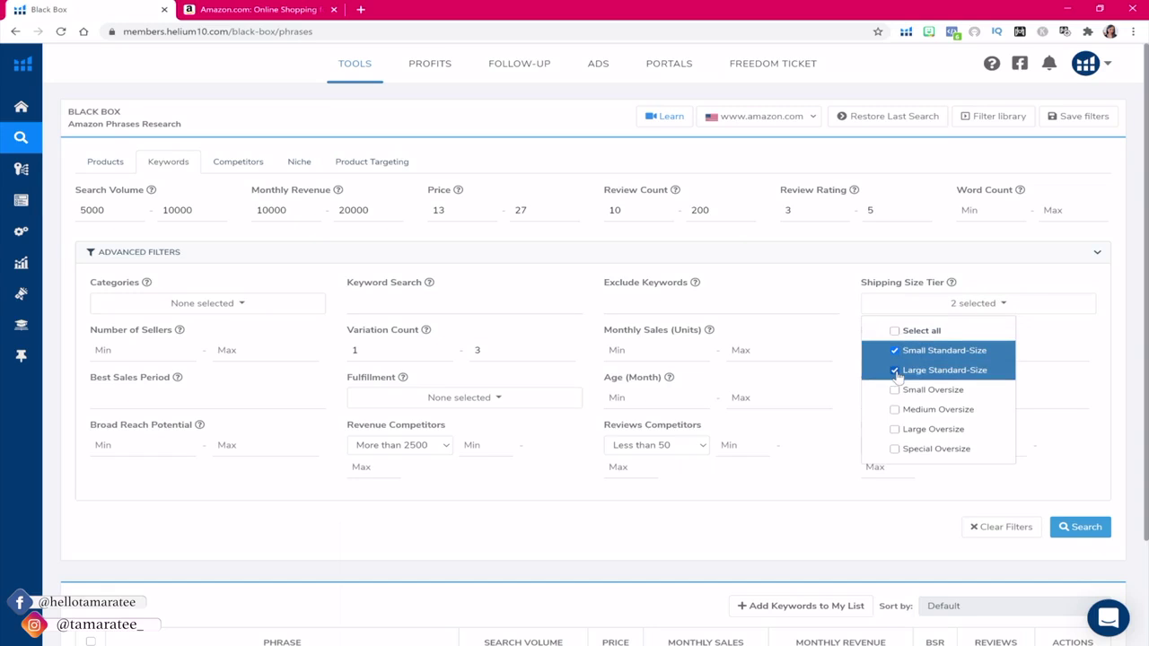
left_click(895, 389)
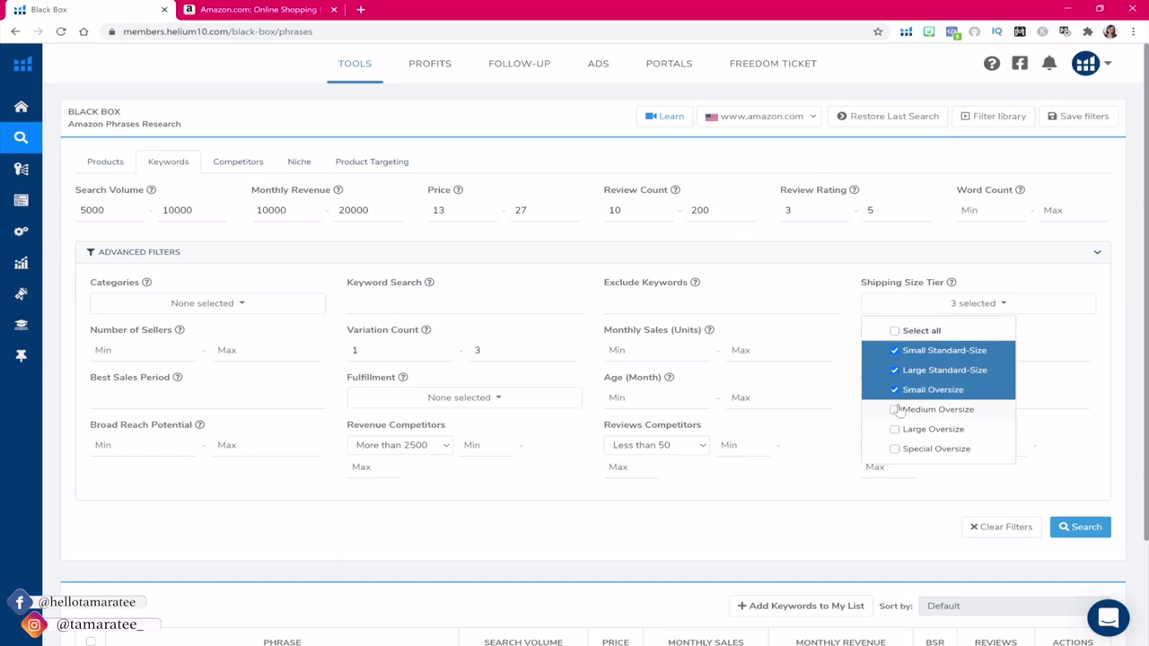
left_click(896, 410)
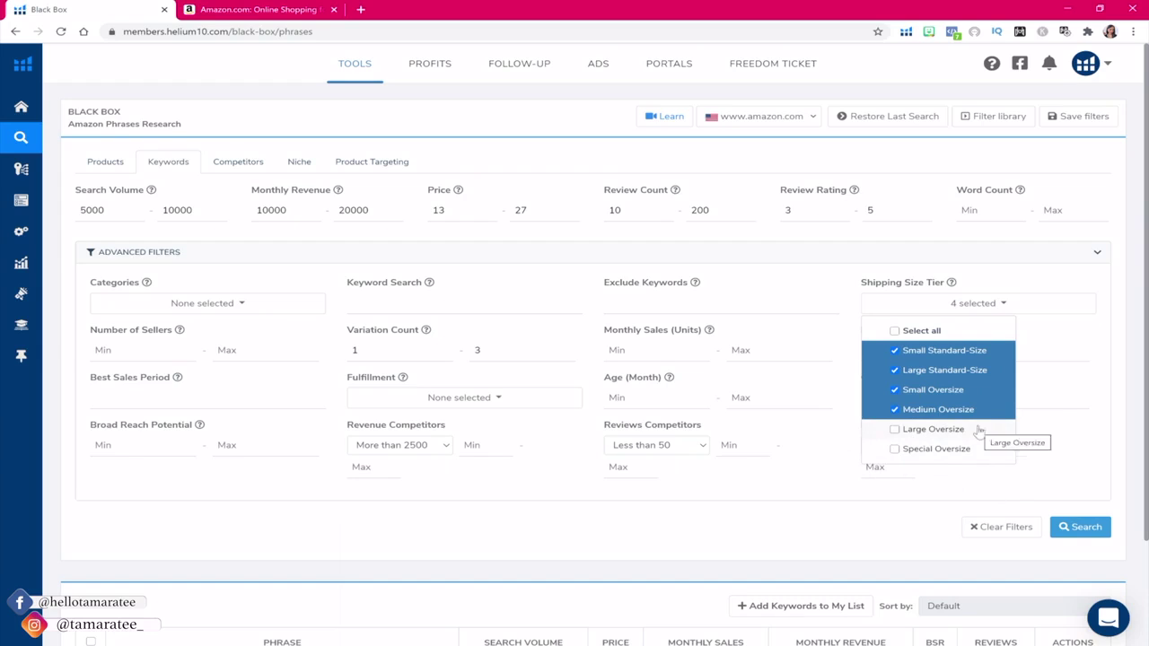
left_click(1120, 358)
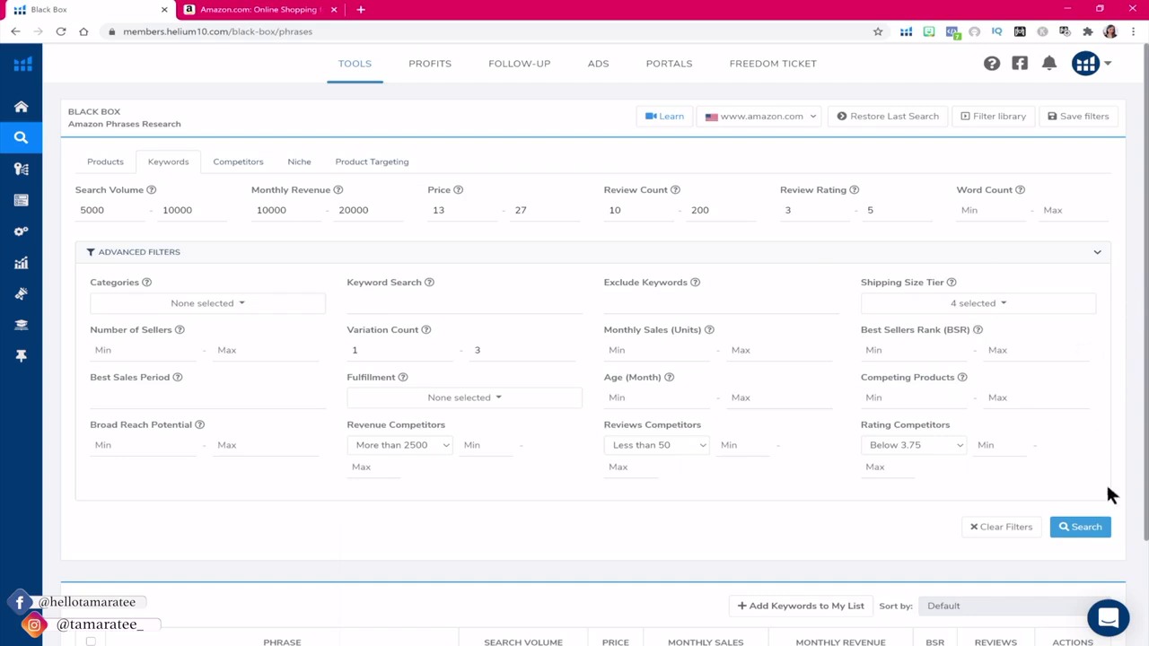
left_click(1076, 527)
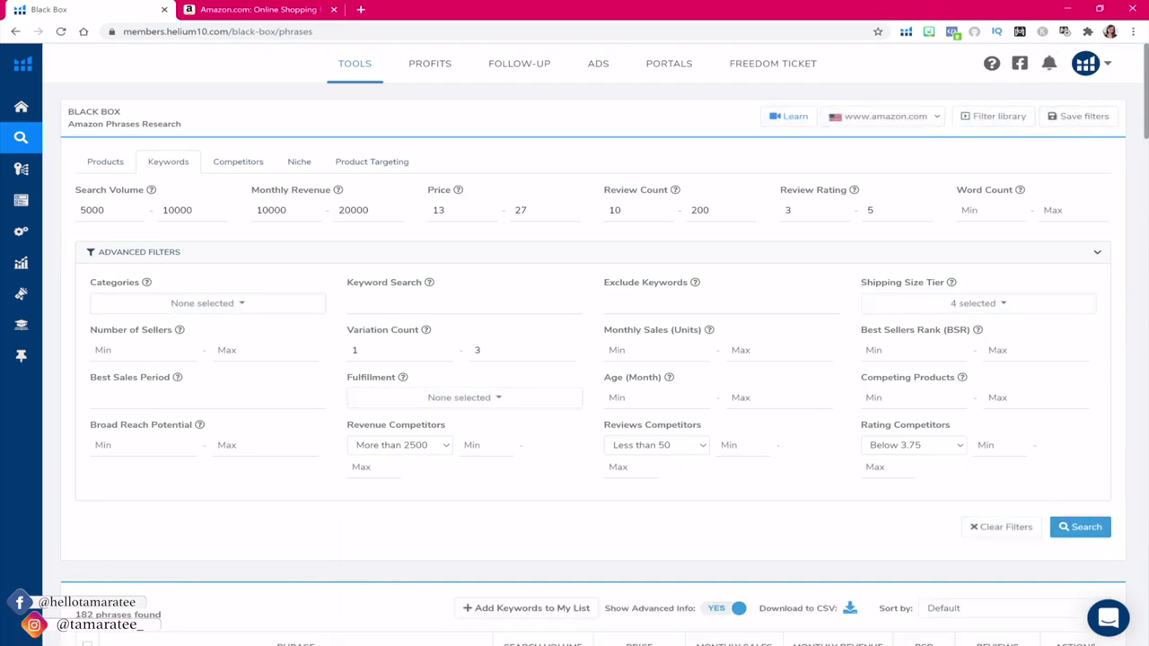
Review the found phrases with their search volume, price, monthly revenue and review figures
scroll(855, 312, "down", 5)
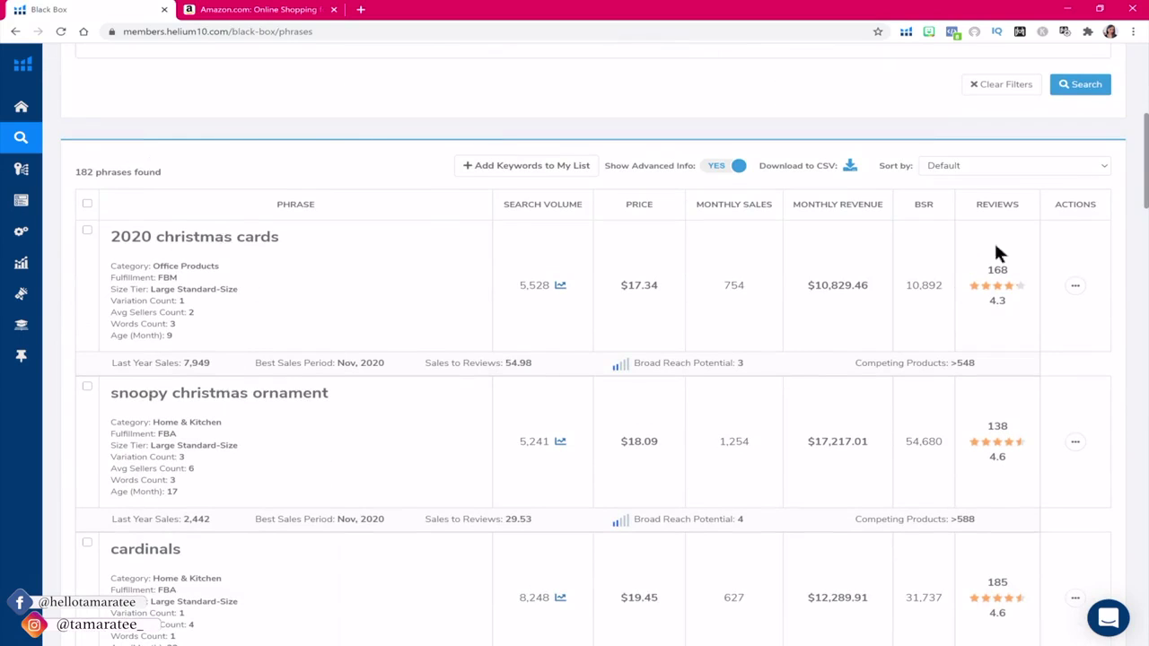
scroll(1140, 181, "down", 1)
scroll(593, 358, "down", 5)
scroll(1010, 365, "down", 1)
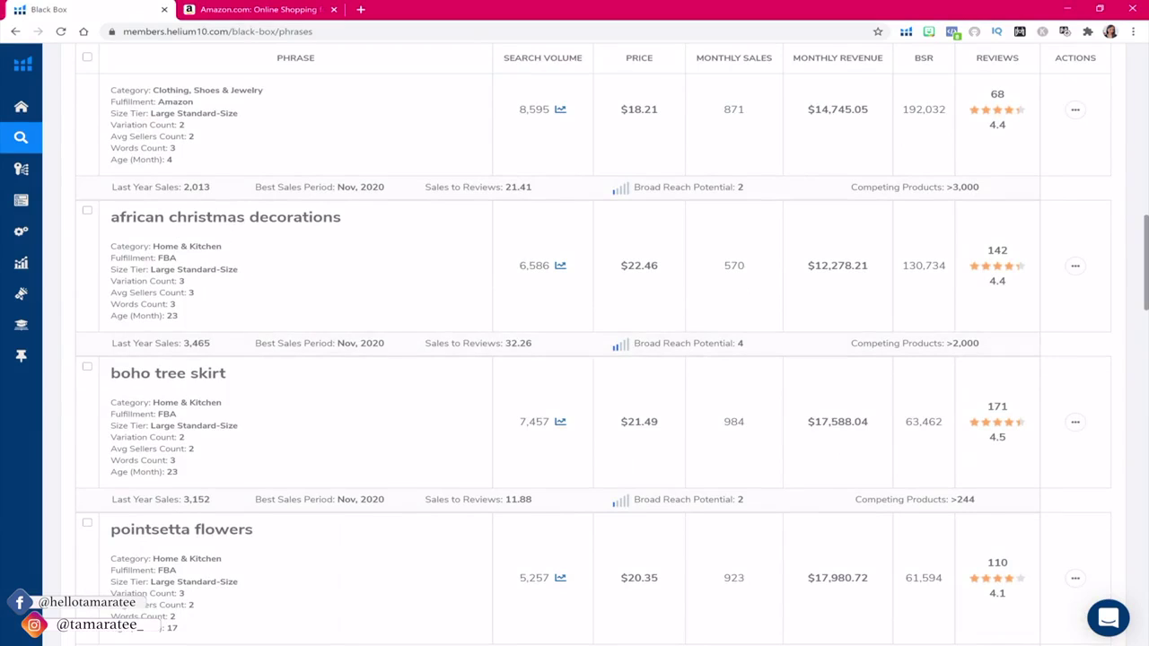
scroll(592, 359, "down", 6)
scroll(375, 254, "down", 3)
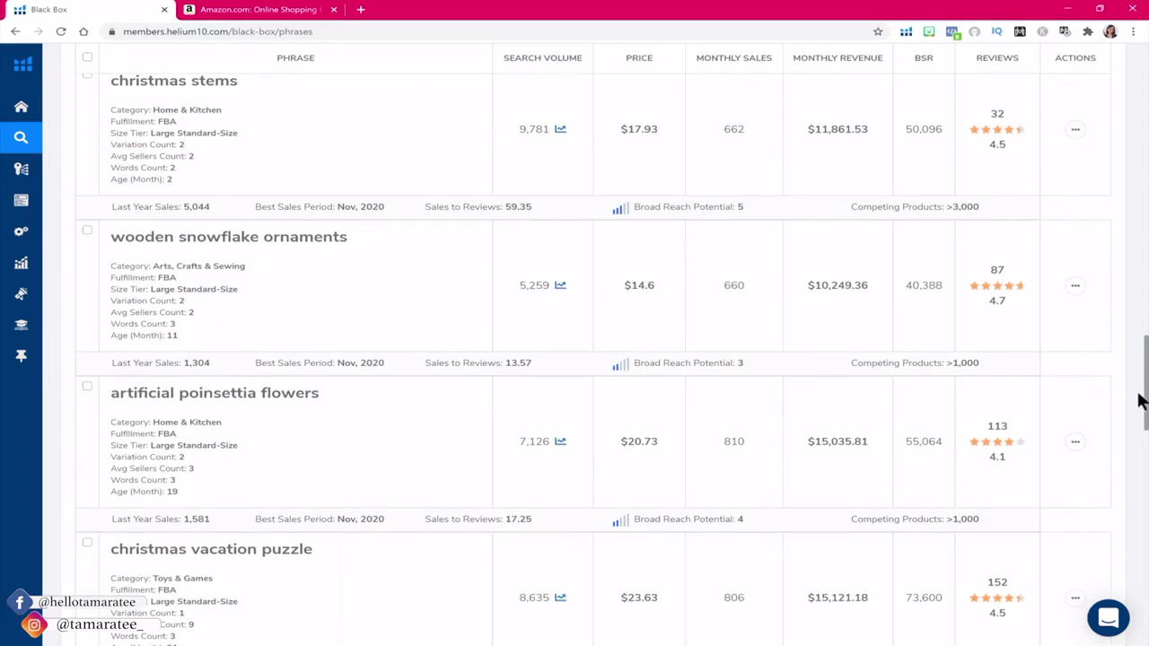
left_click_drag(1146, 404, 1146, 107)
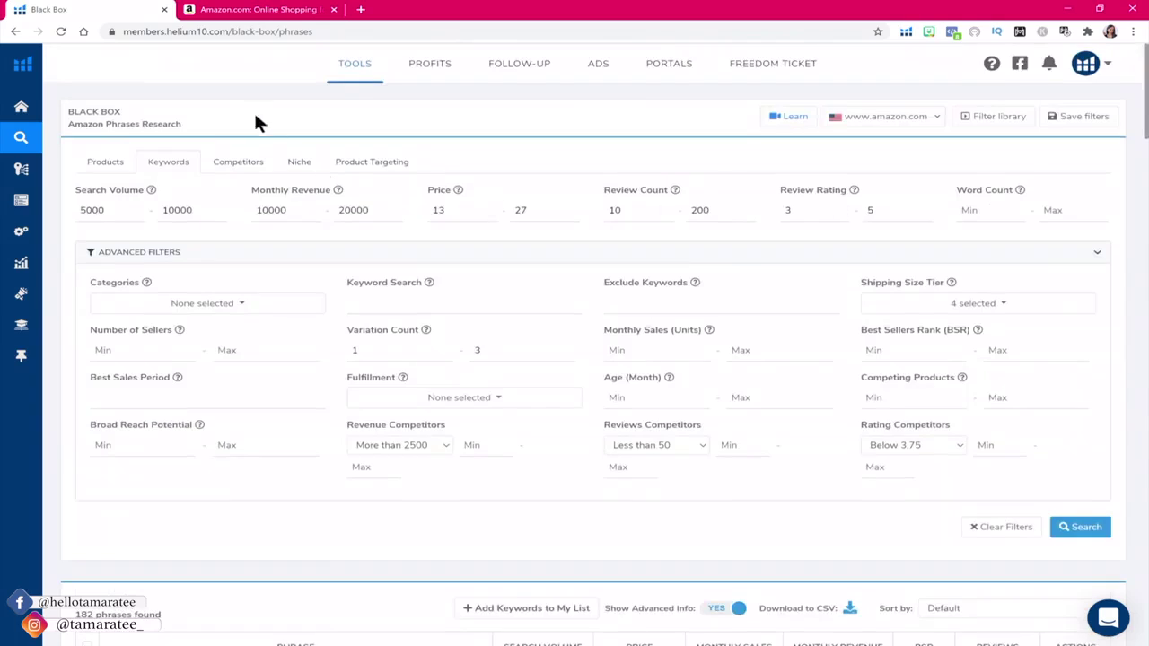
Open the Competitors research, then switch to Amazon and search for "pet carrier for dogs"
left_click(235, 163)
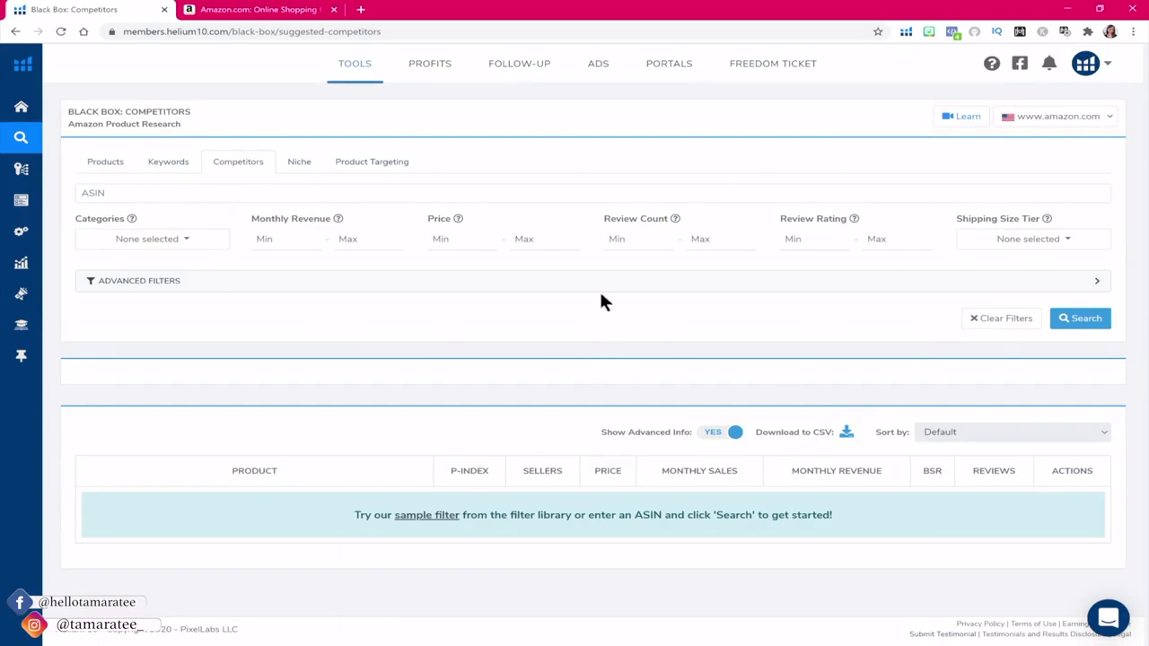
left_click(256, 9)
left_click(354, 62)
type("pet")
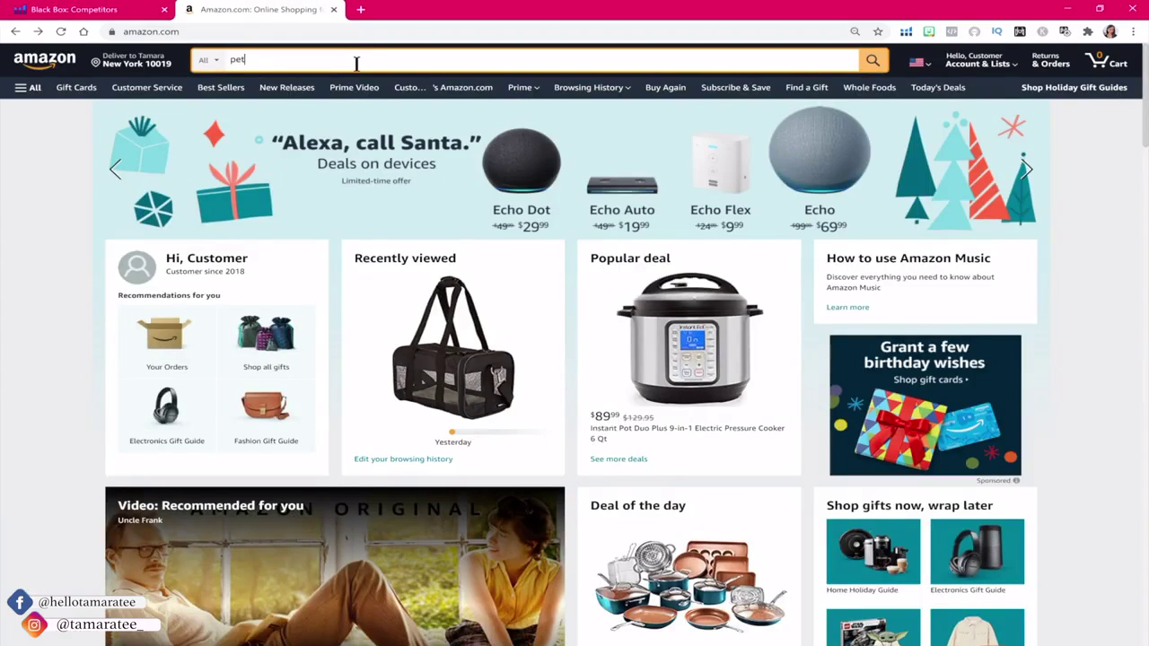
type(" carrier for dogs")
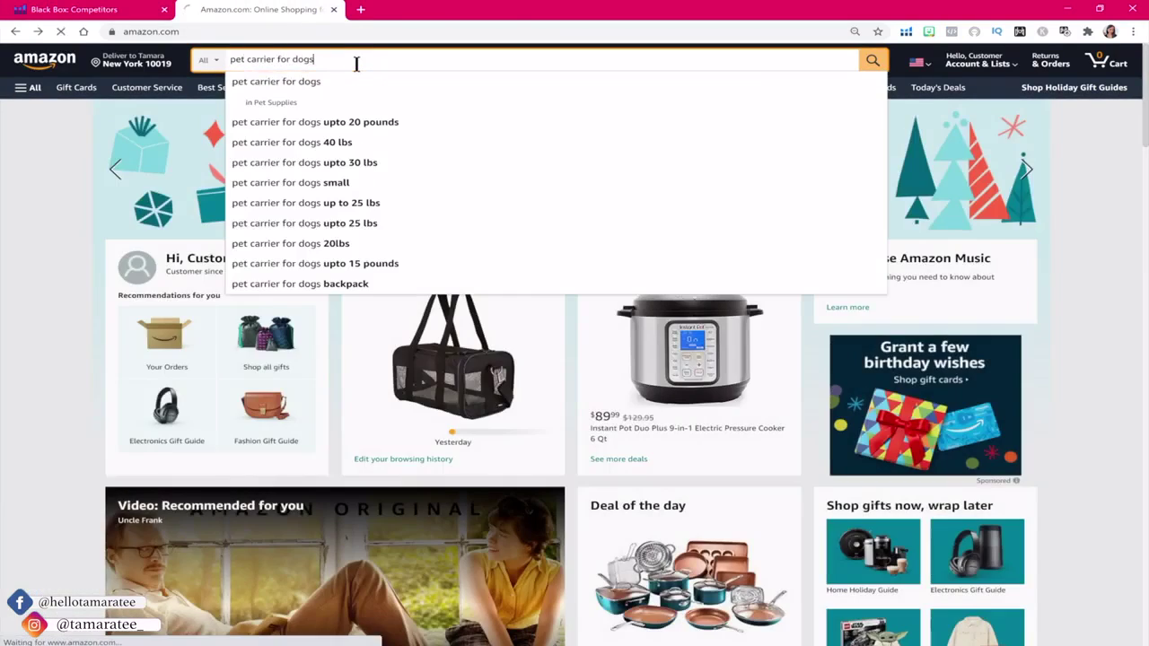
key("Return")
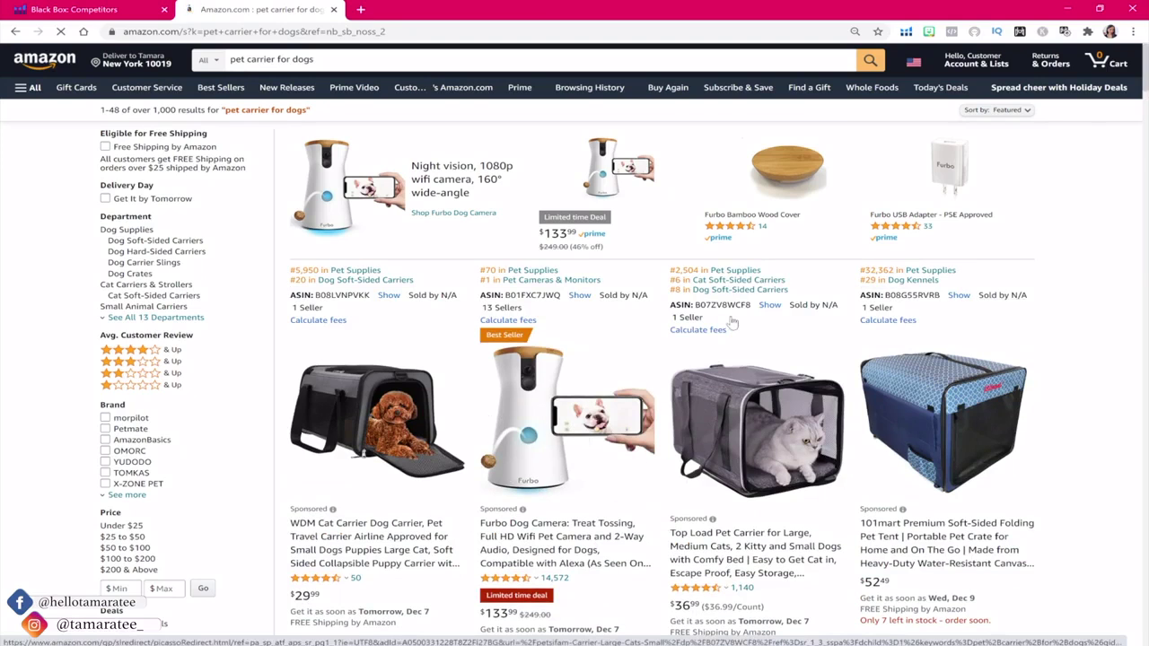
Open the Sherpa Travel Original Deluxe pet carrier listing and copy the ASIN from its web address
scroll(722, 310, "down", 5)
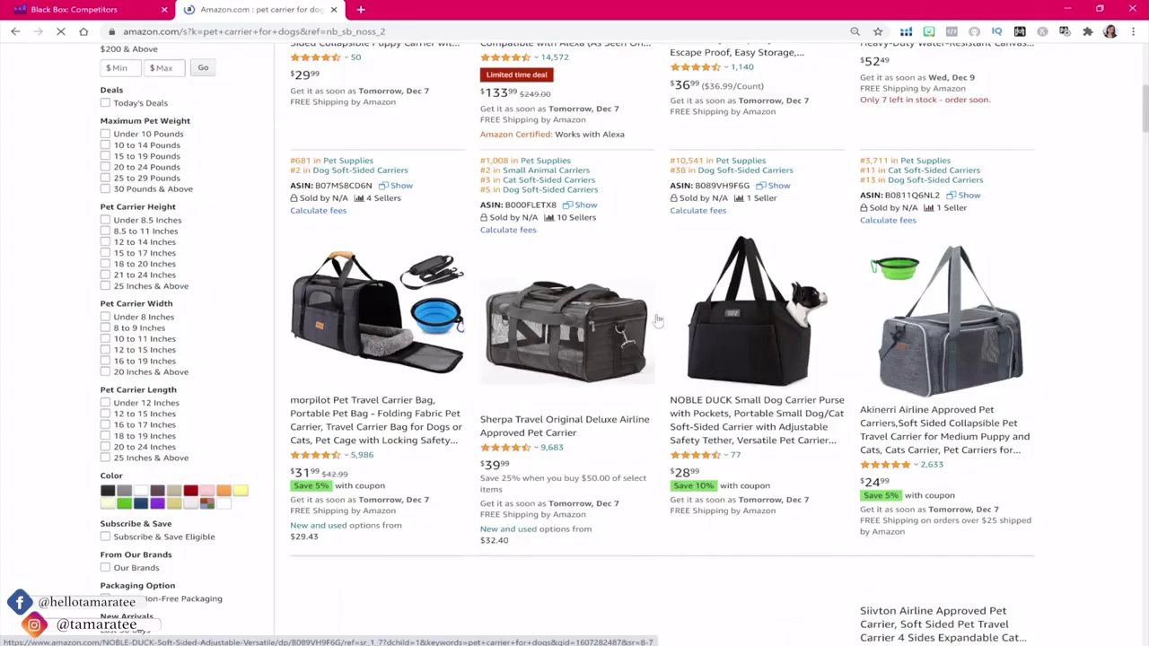
left_click(600, 316)
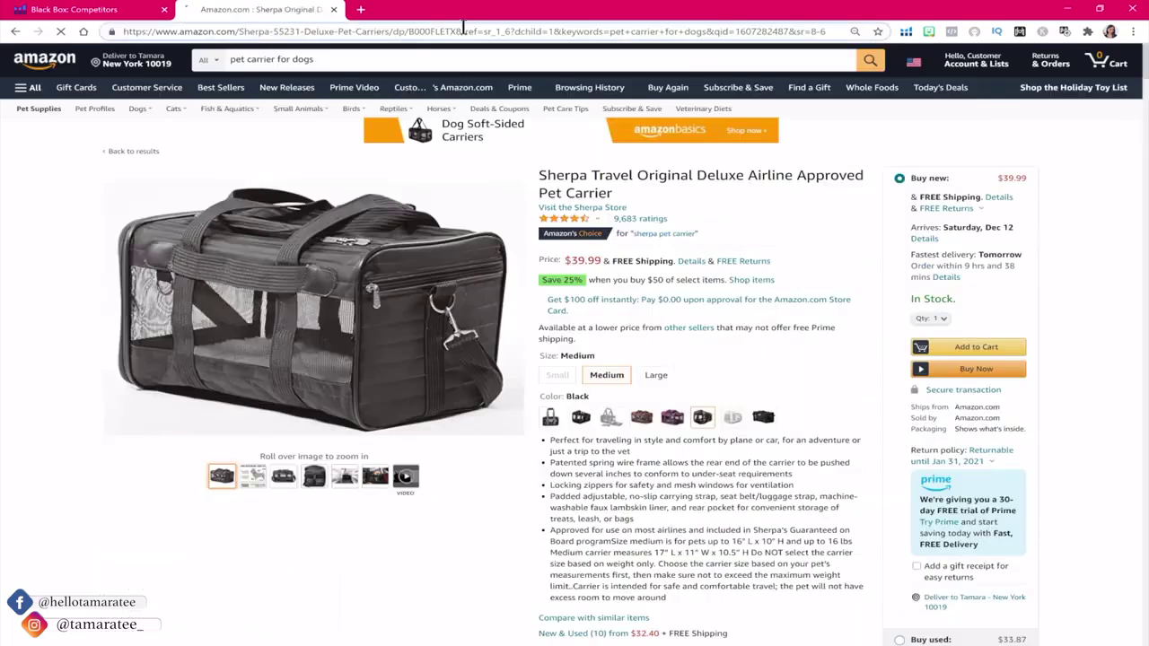
double_click(430, 33)
right_click(431, 33)
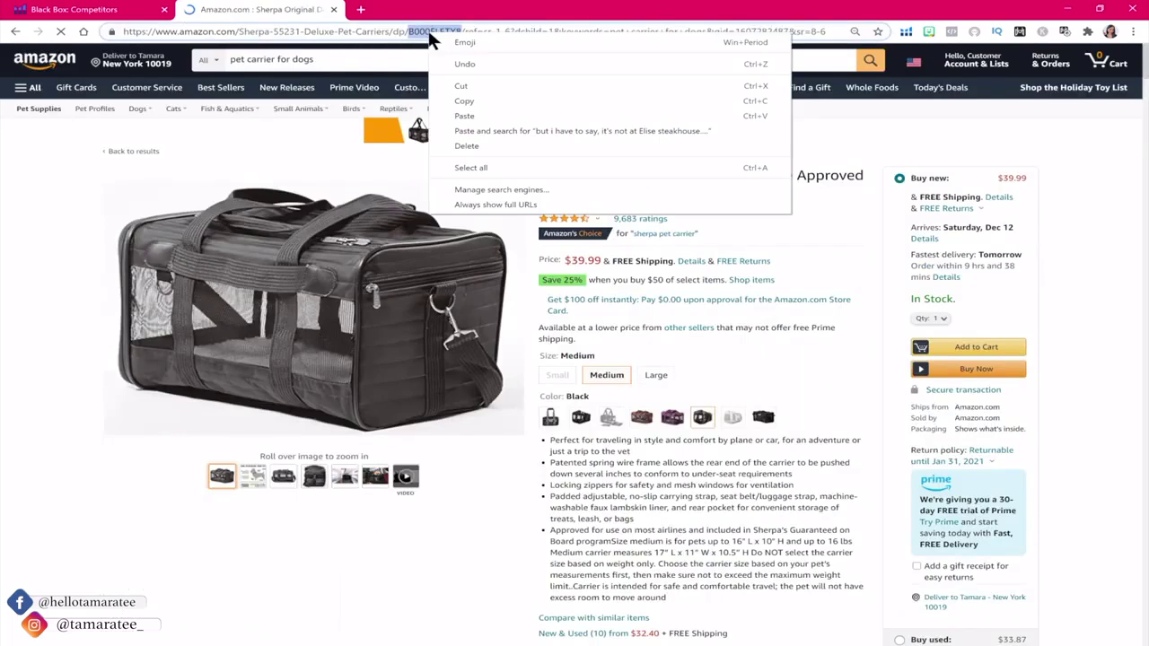
left_click(501, 95)
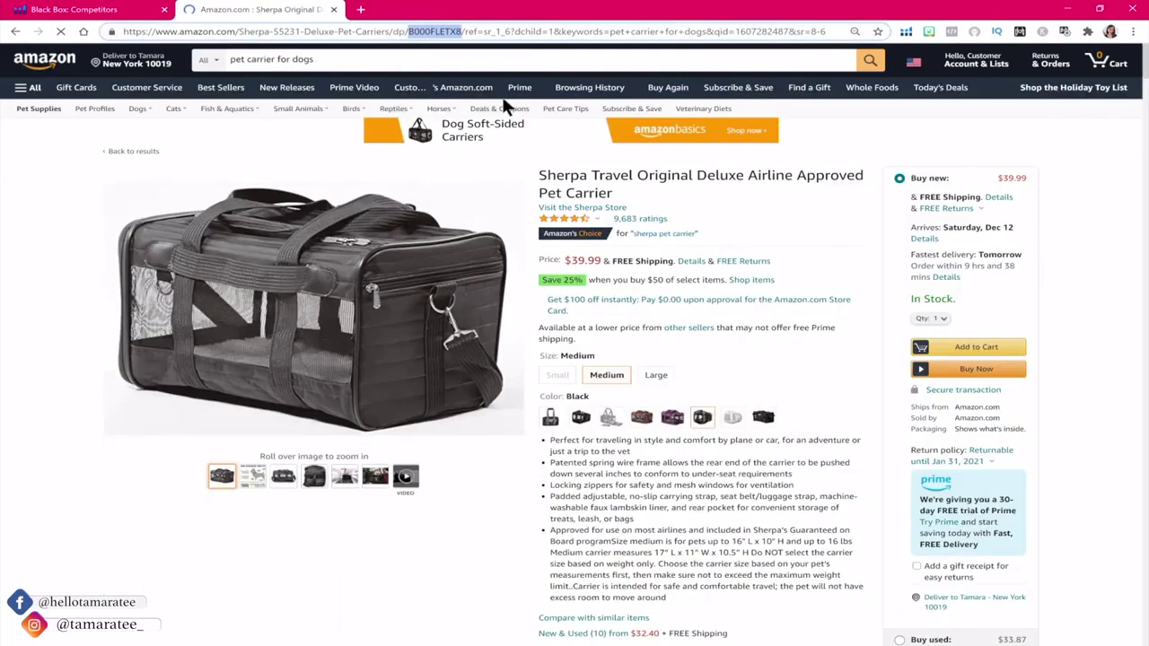
Return to Black Box and enter the copied ASIN B000FLETX8 for the competitor search
left_click(115, 9)
left_click(190, 196)
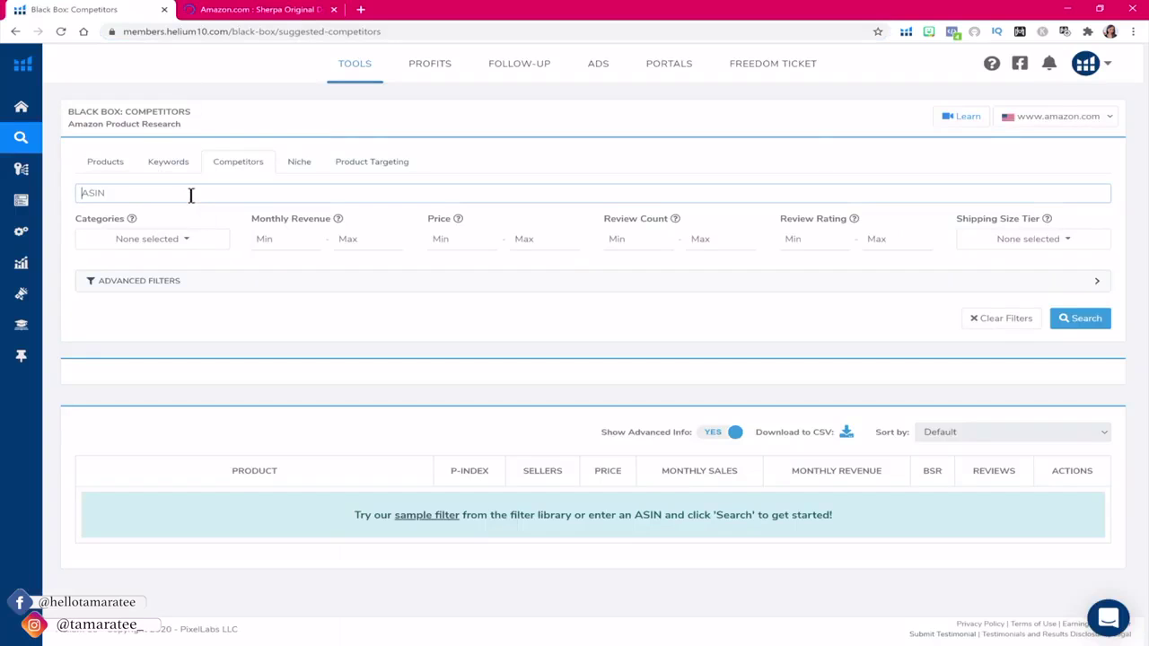
key("ctrl+v")
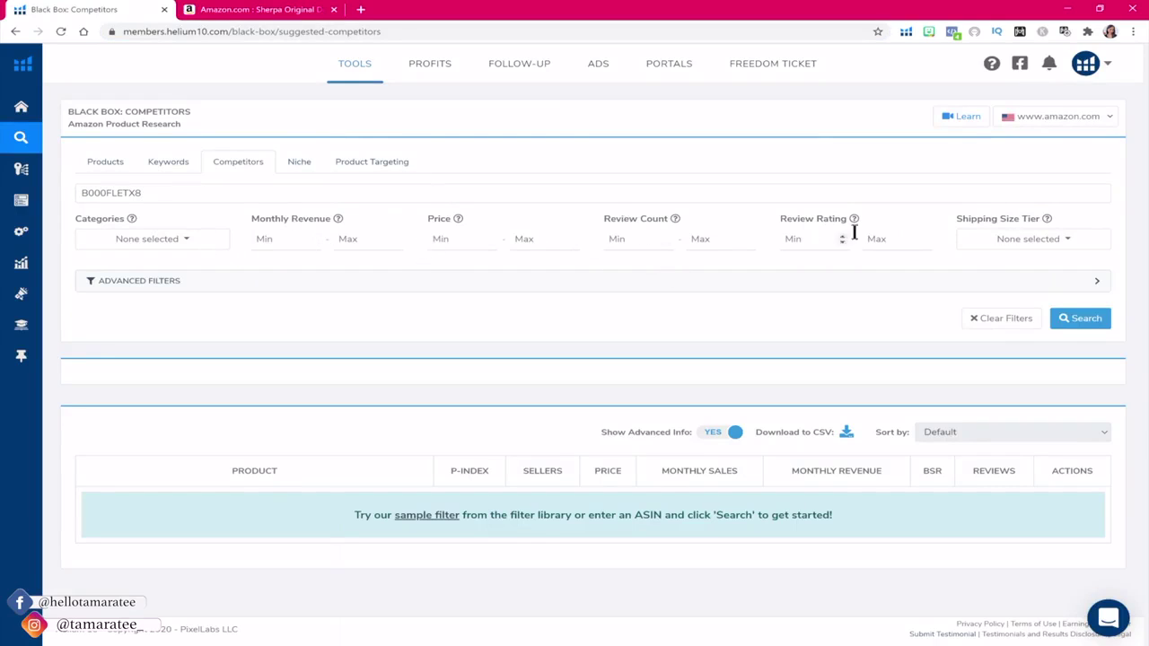
Look over the advanced filter options available for the competitor search
left_click(420, 287)
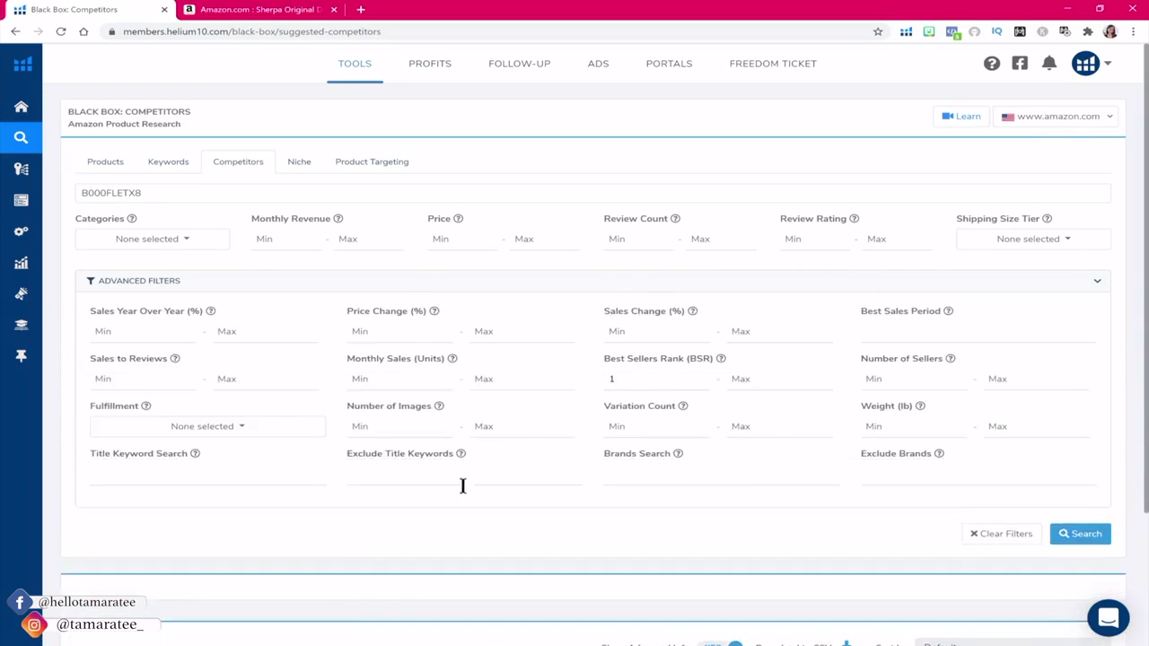
left_click(398, 282)
left_click(207, 281)
left_click(152, 239)
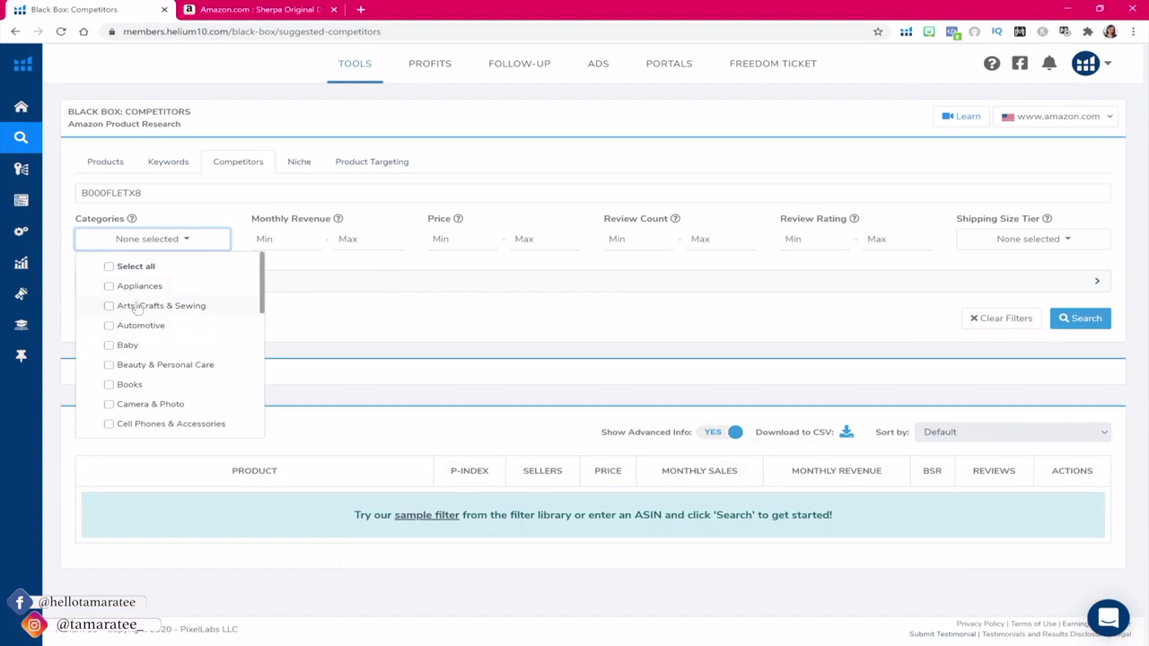
left_click(110, 287)
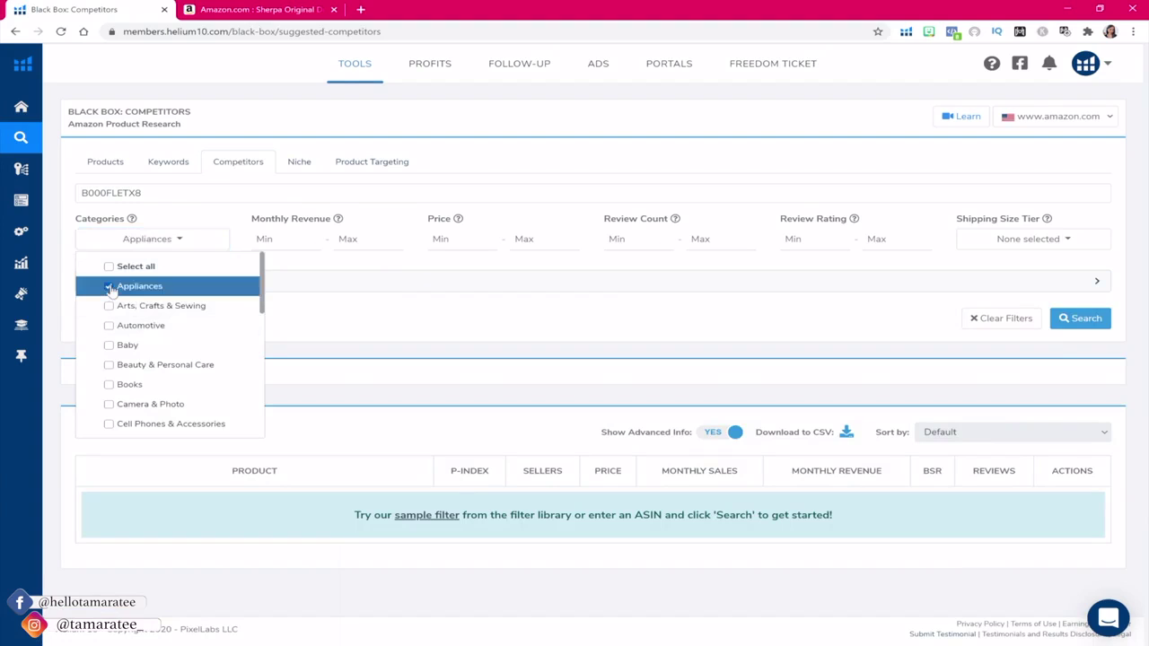
left_click(322, 313)
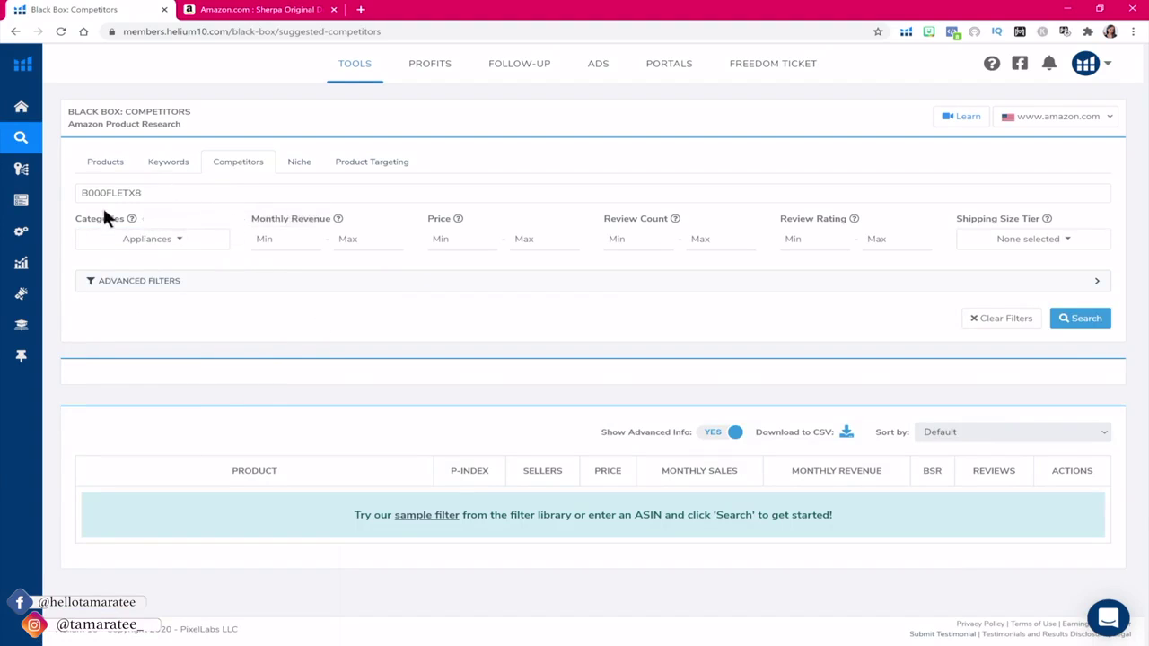
left_click(179, 240)
left_click(115, 294)
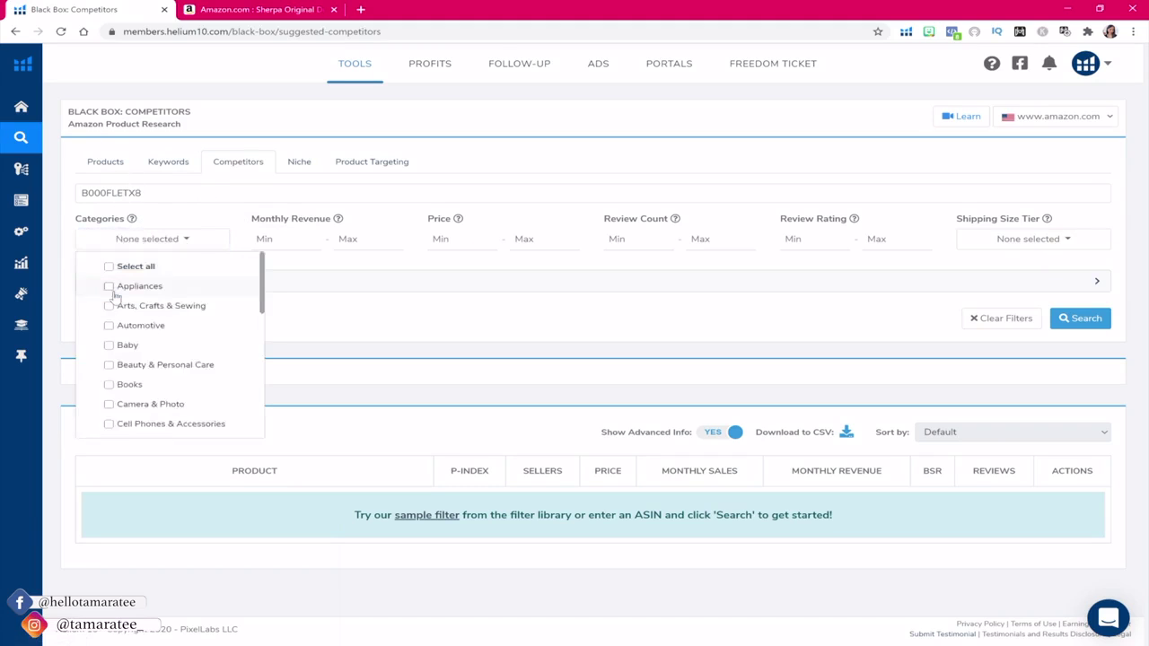
Run the competitor search for ASIN B000FLETX8 without selecting any category
left_click(260, 9)
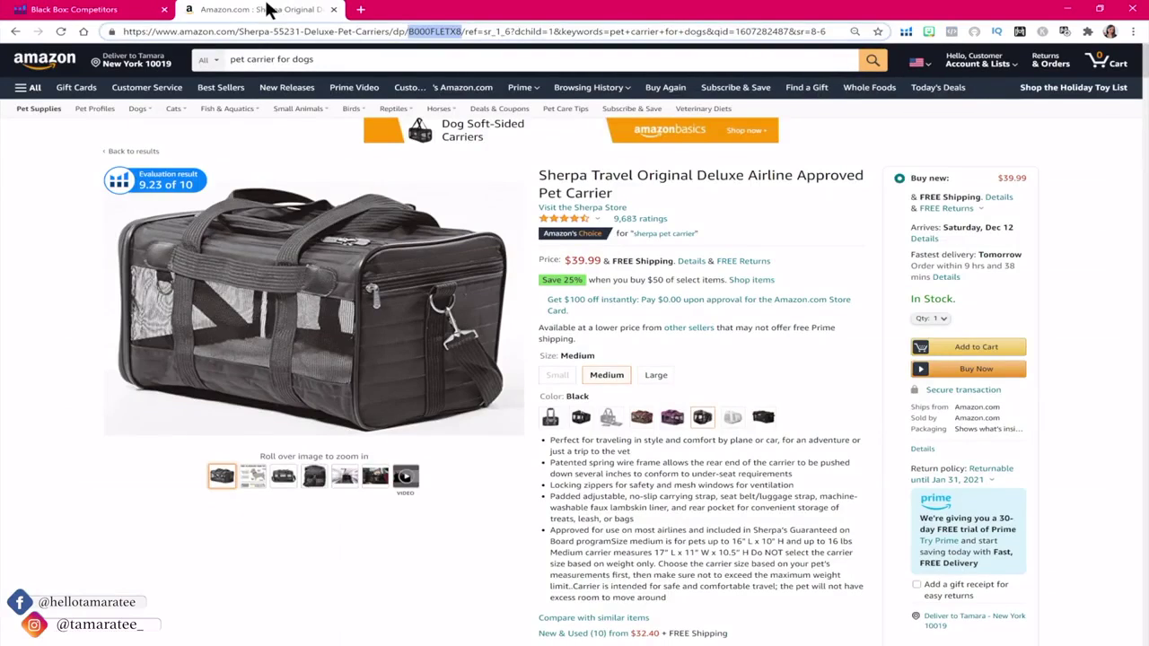
left_click(161, 7)
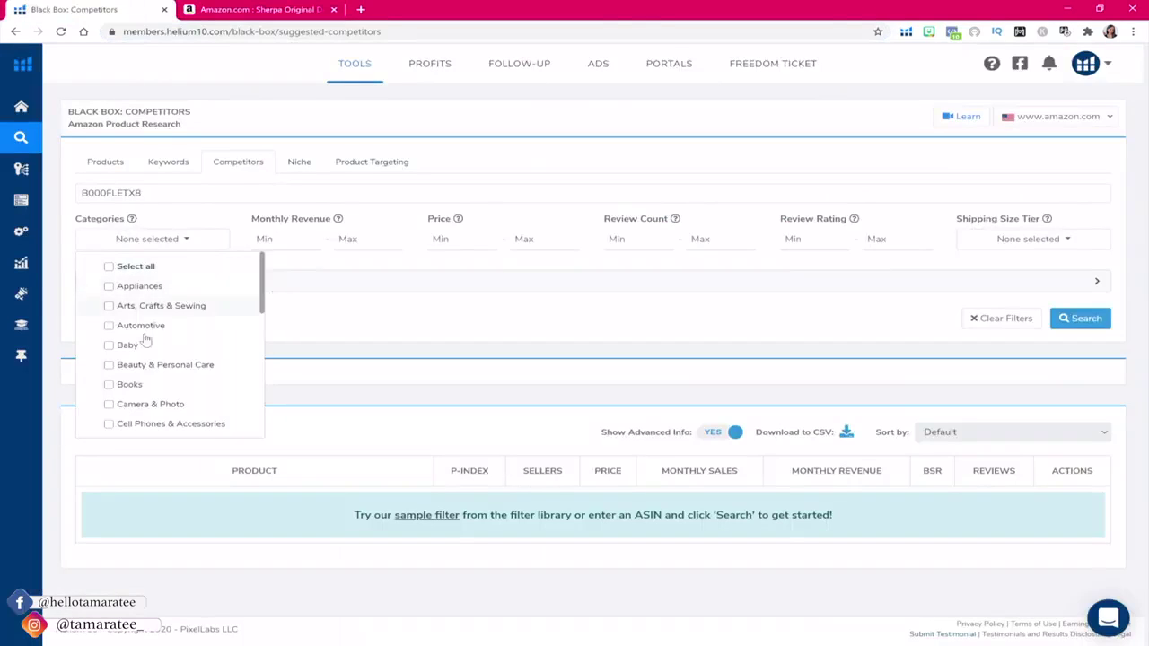
left_click(304, 326)
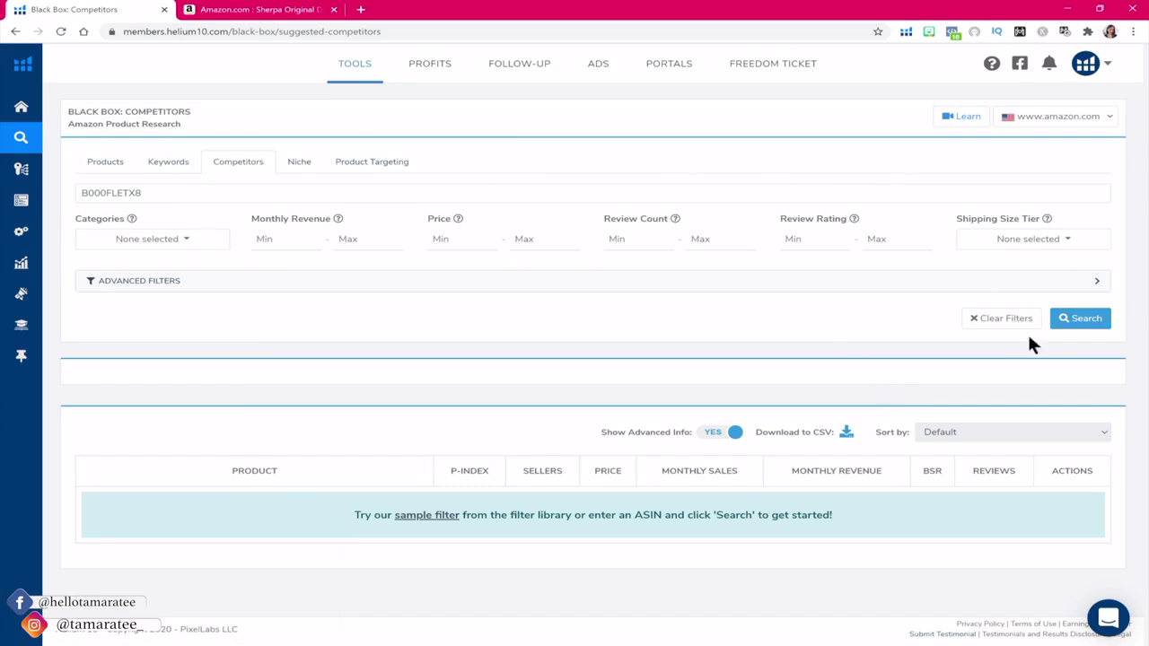
left_click(1086, 320)
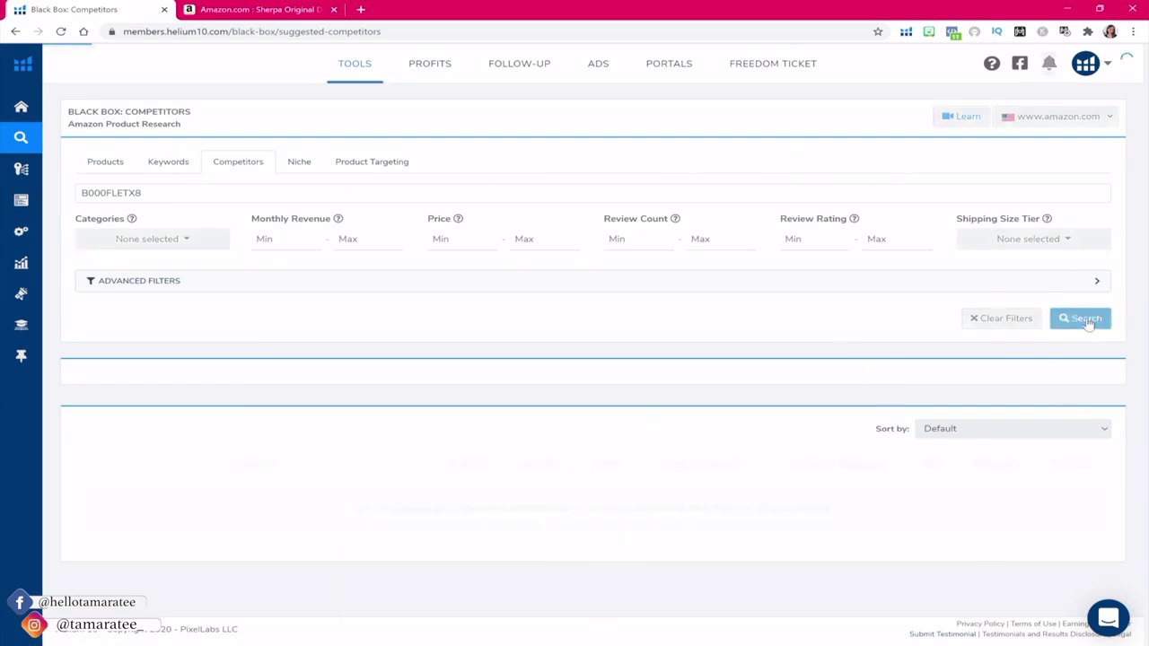
Examine the competing pet carriers' prices, monthly sales, revenue, BSR and reviews in the competitor results
scroll(1145, 56, "down", 4)
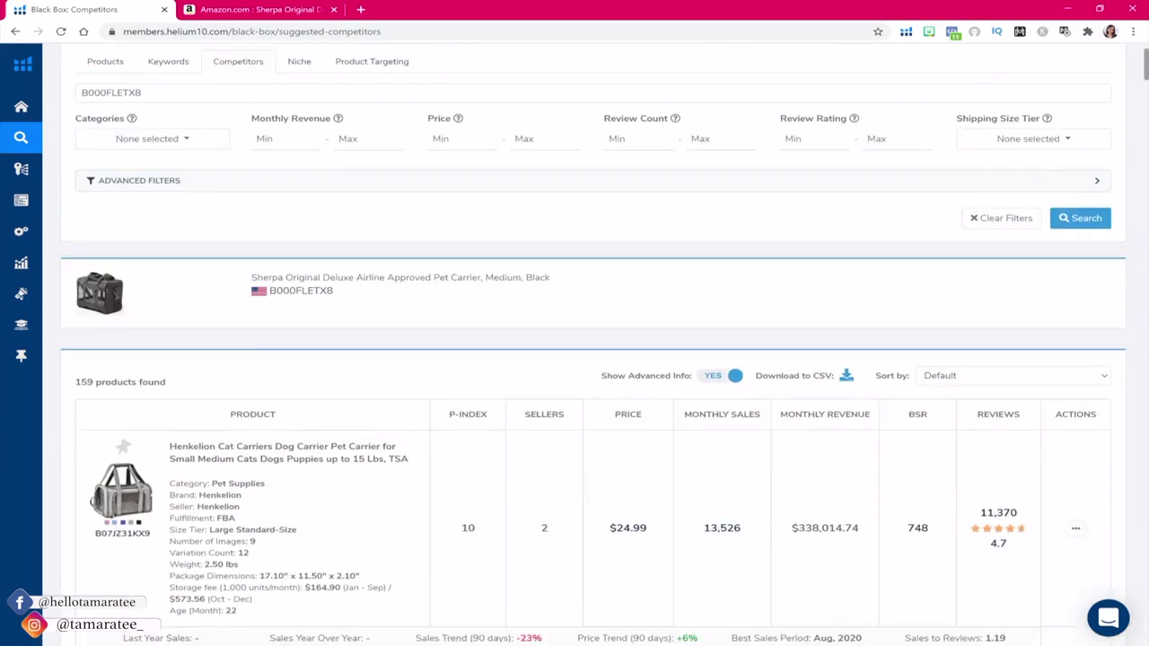
scroll(592, 345, "down", 1)
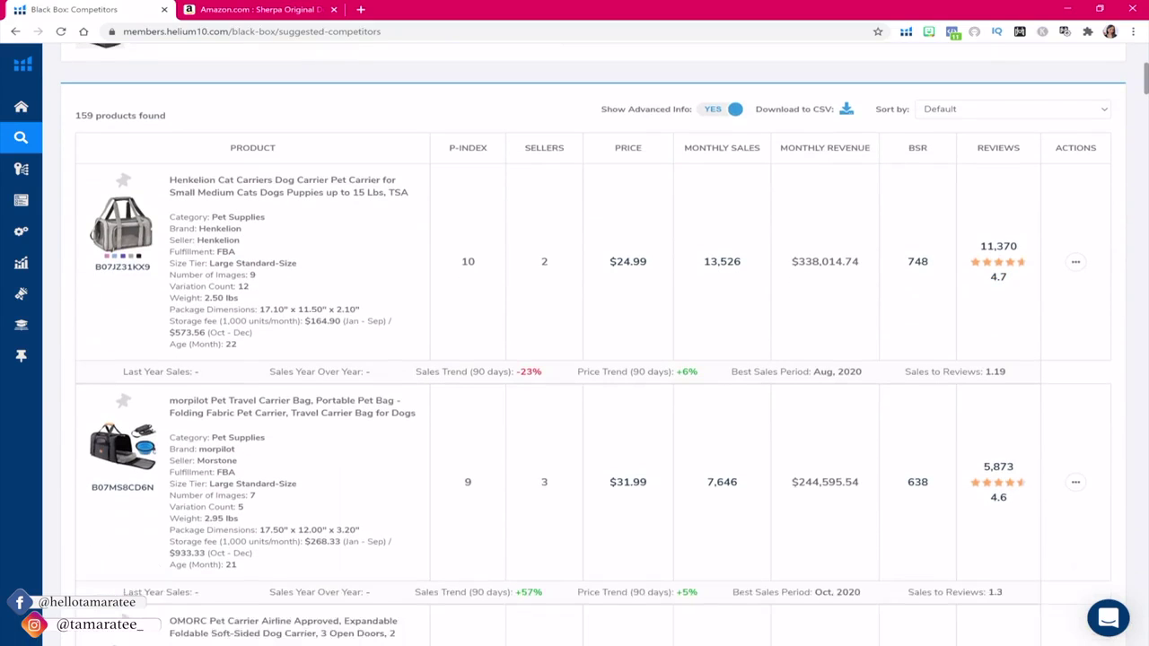
scroll(592, 345, "down", 1)
scroll(592, 344, "up", 2)
scroll(592, 345, "down", 1)
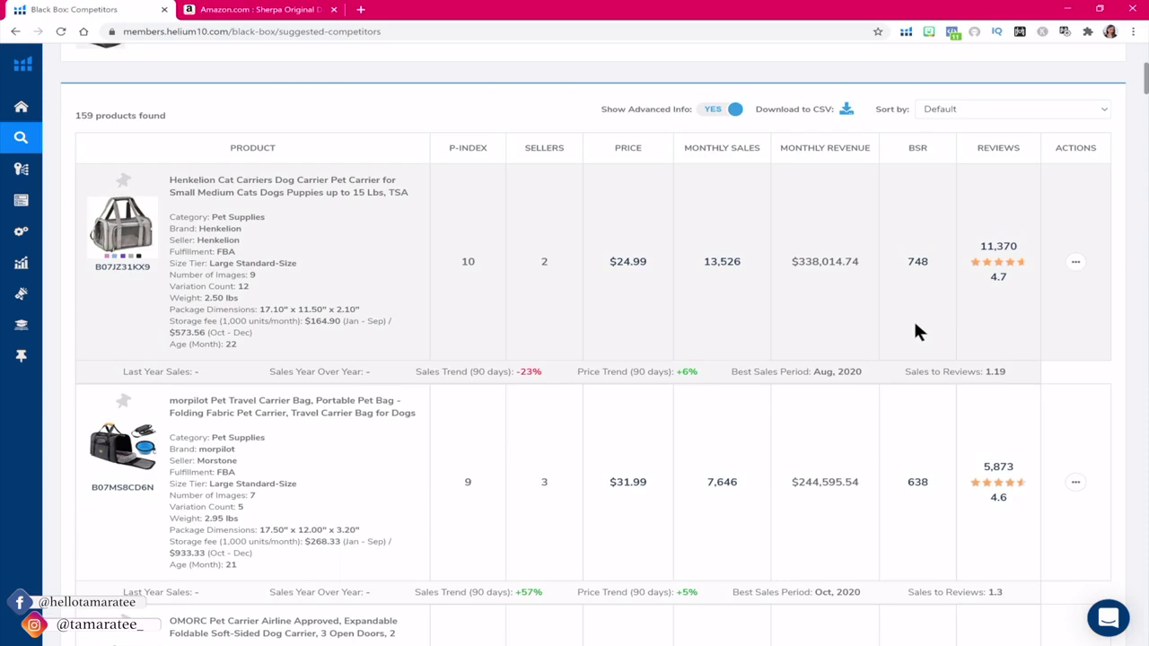
scroll(915, 323, "up", 5)
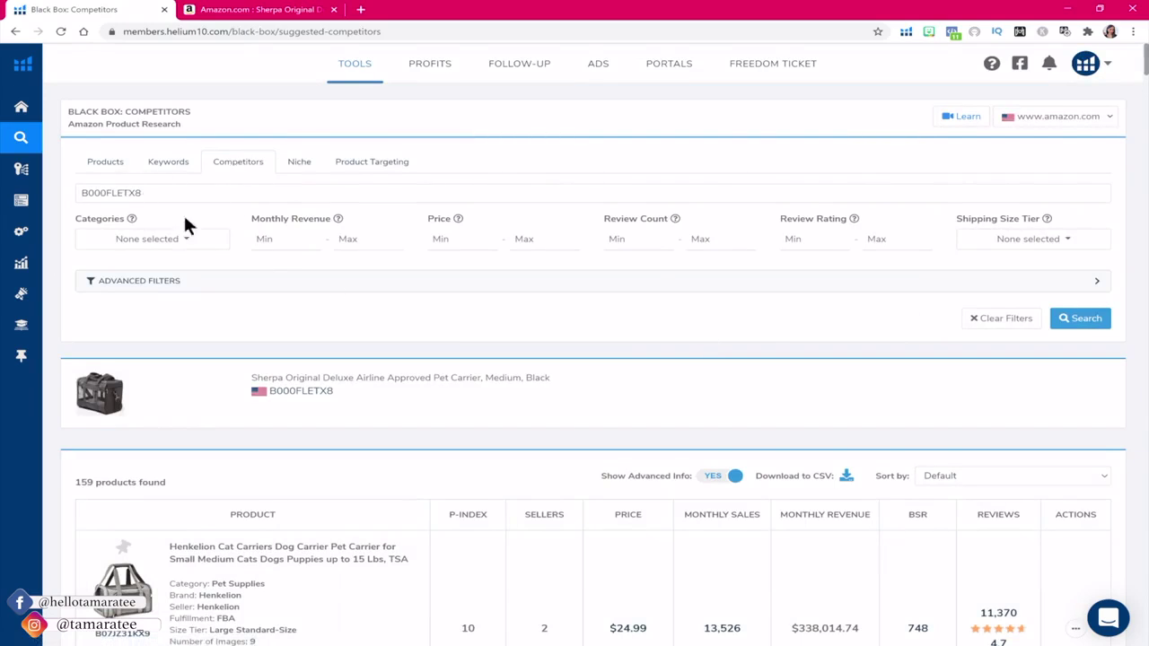
scroll(759, 333, "down", 5)
scroll(759, 333, "up", 5)
scroll(810, 334, "down", 5)
scroll(810, 332, "down", 5)
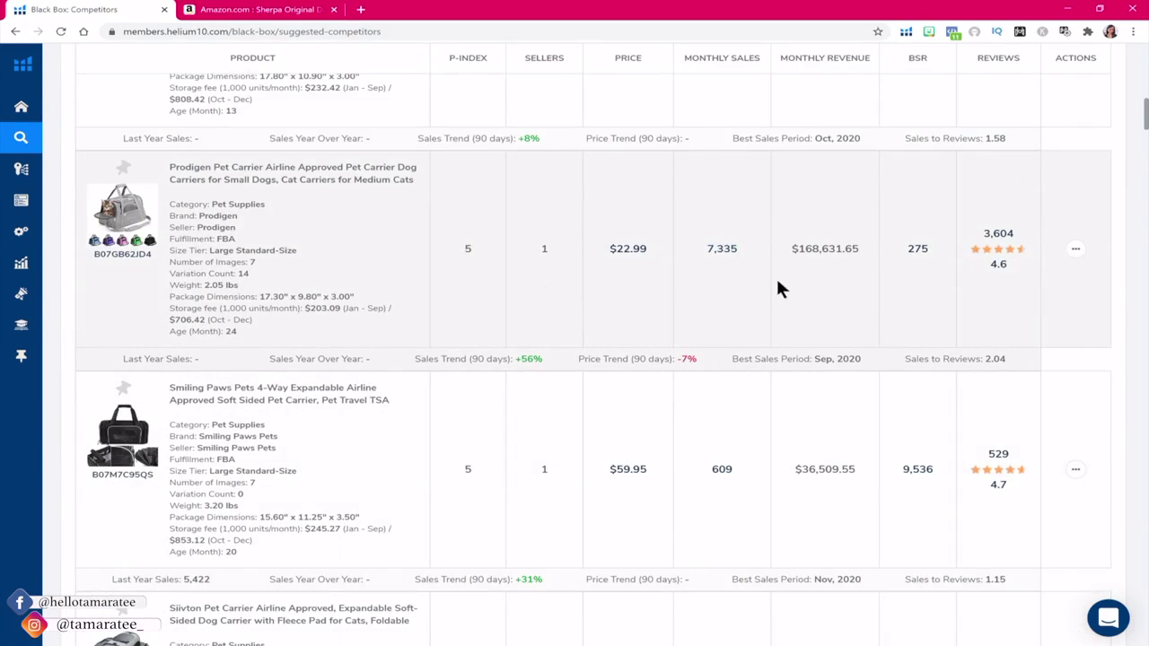
View the actions available for the Prodigen pet carrier and look through further competitor products
left_click(1075, 249)
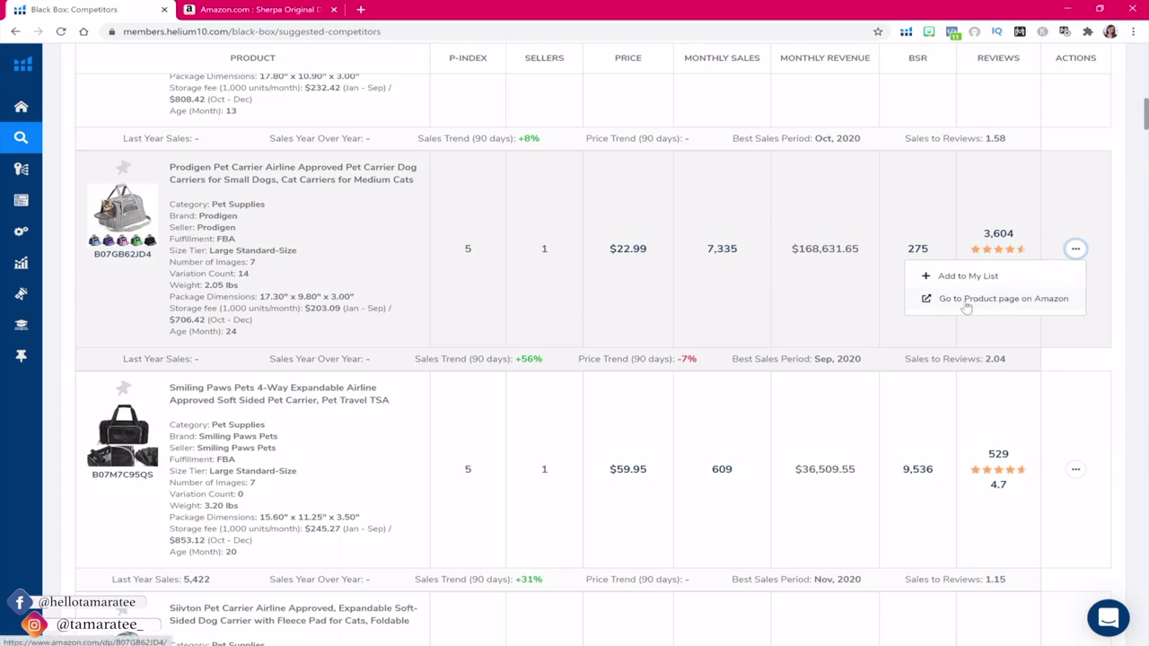
left_click(348, 253)
scroll(354, 251, "down", 6)
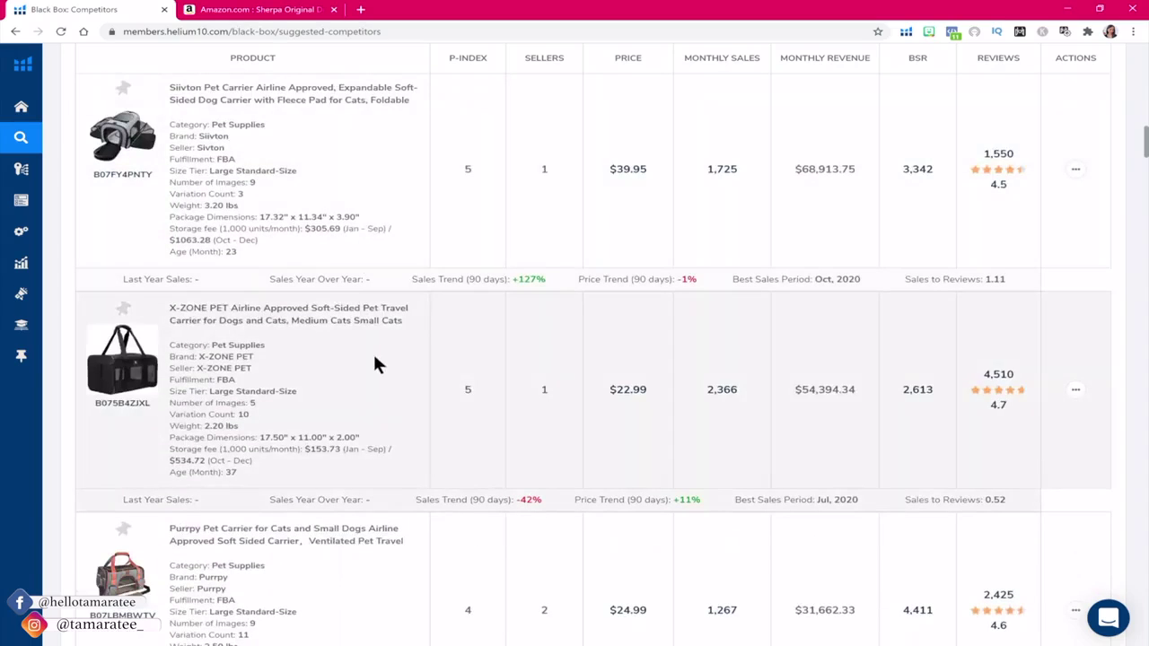
scroll(375, 365, "up", 10)
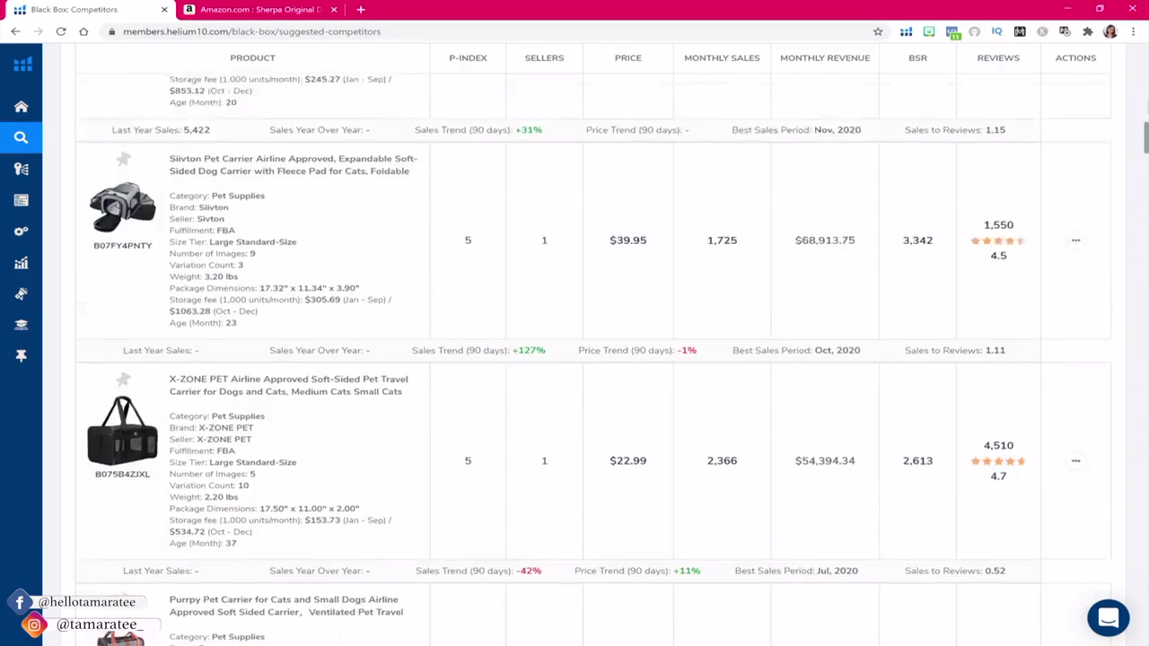
Open the Niche research and search for the phrase "pet carrier for dog"
left_click(300, 166)
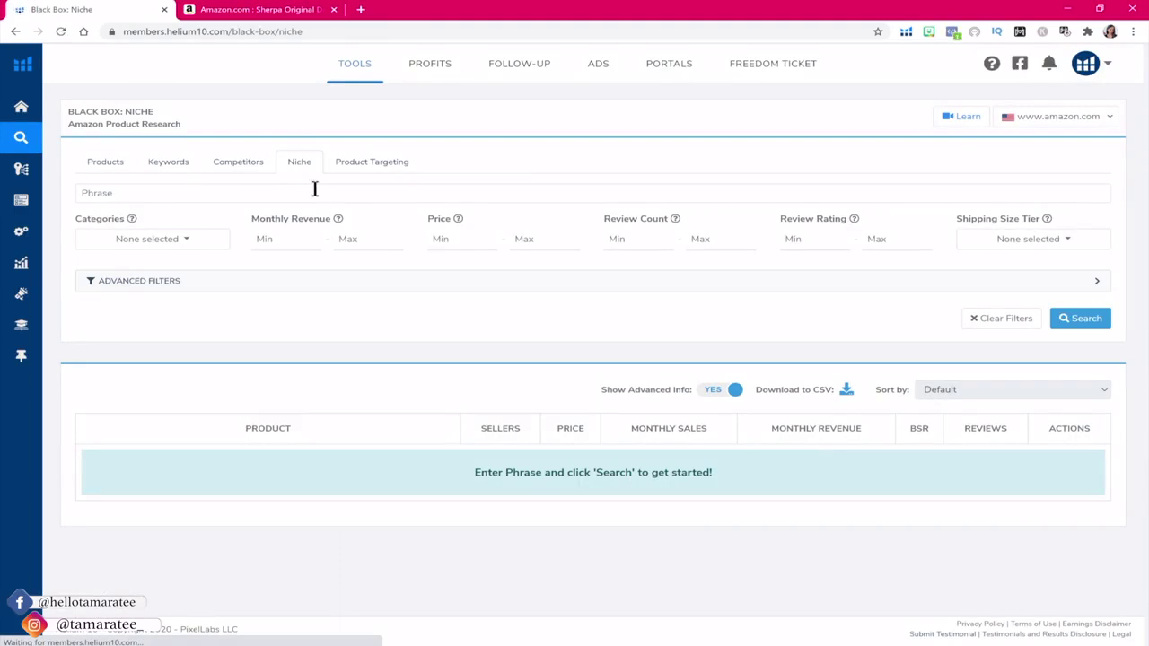
left_click(210, 192)
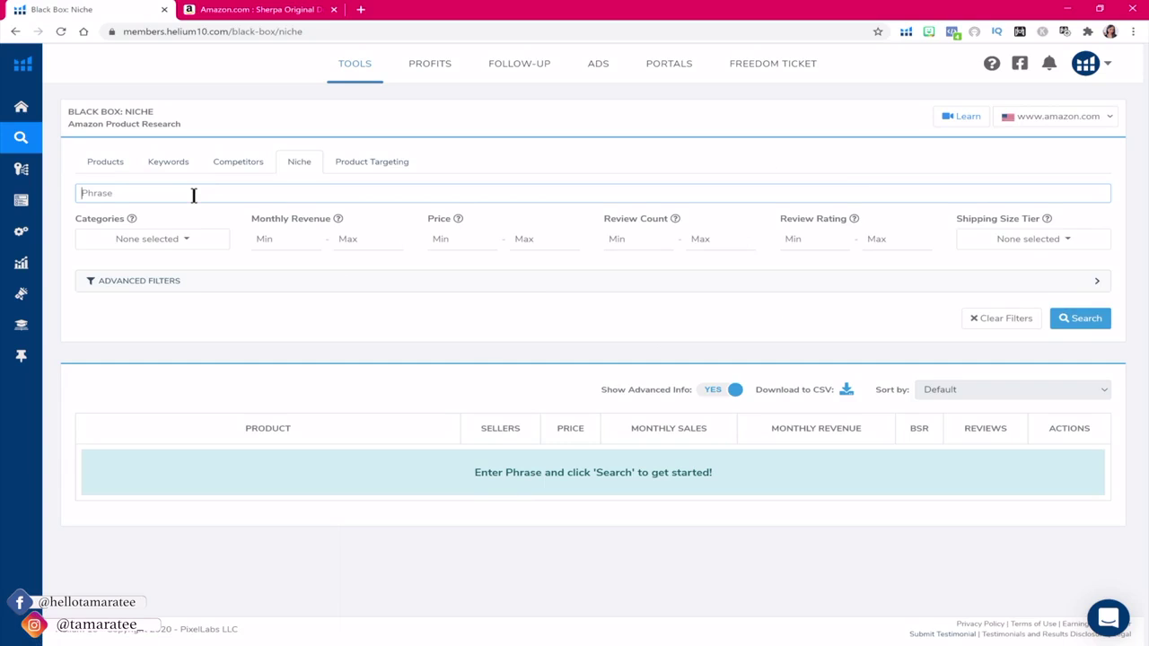
type("pet carrier for dog")
left_click(1075, 318)
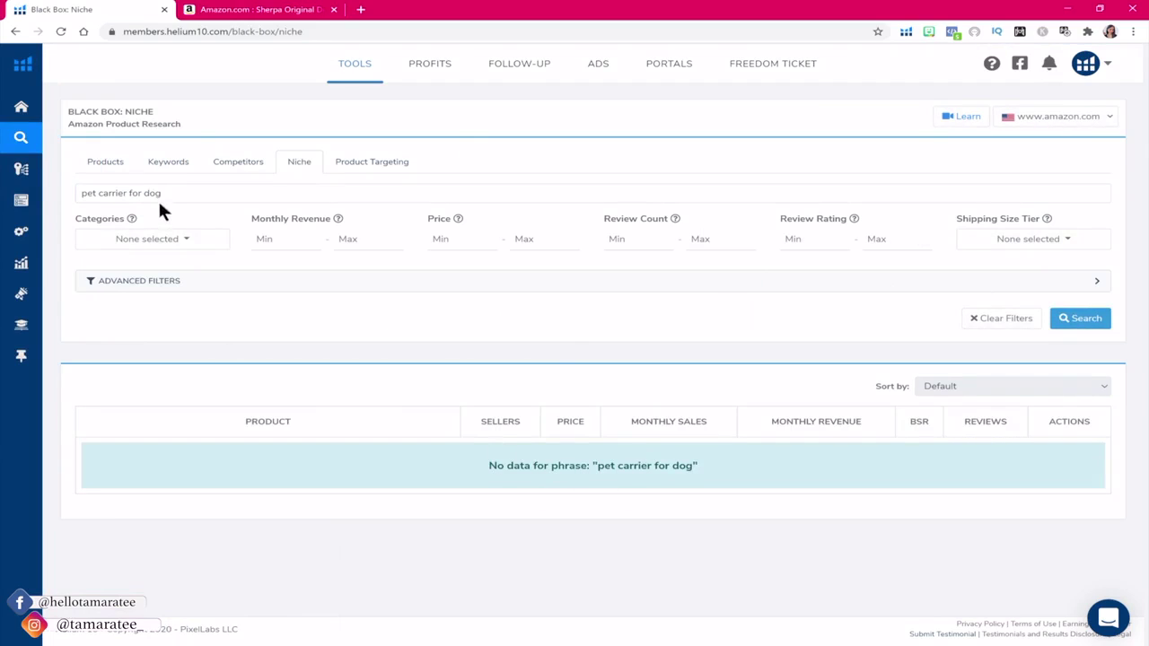
Shorten the niche phrase to "dog" and run the search again
left_click_drag(146, 194, 70, 192)
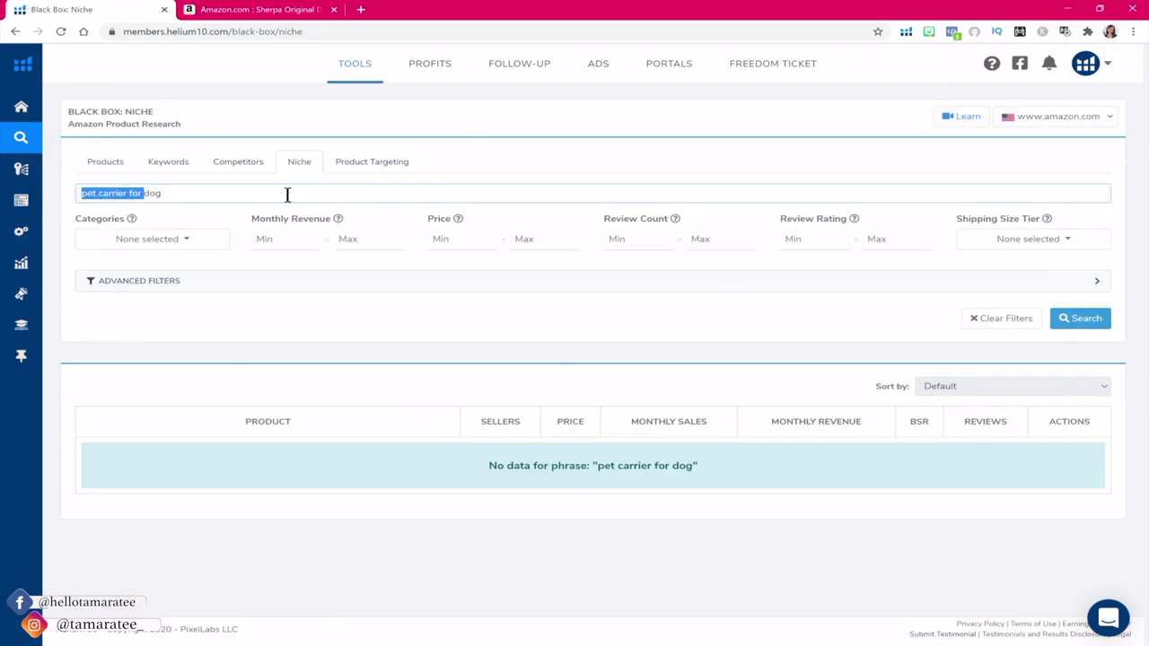
key("BackSpace")
left_click(1095, 319)
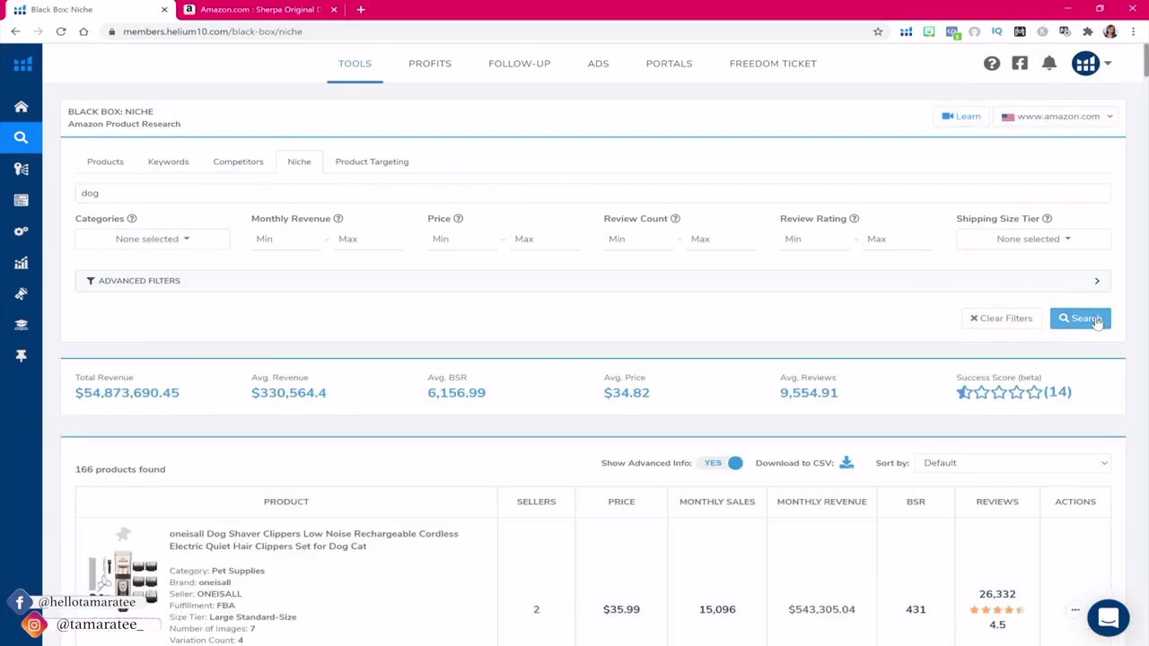
Review the products listed for the "dog" niche and its summary of revenue, BSR, price, reviews and success score
scroll(546, 428, "down", 6)
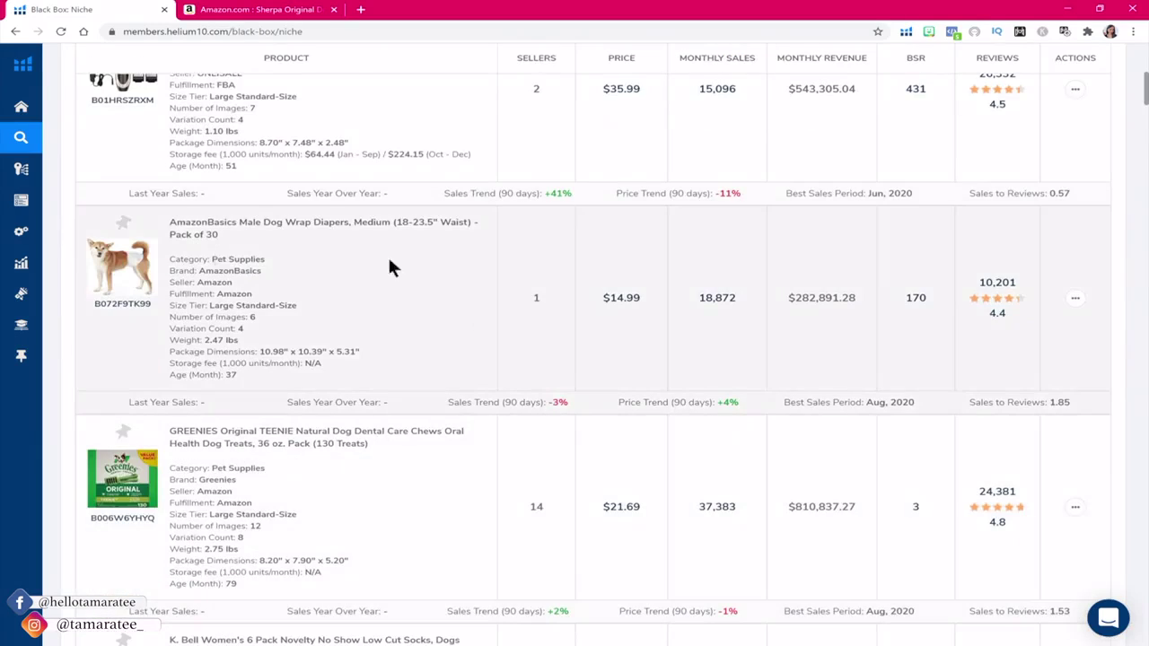
scroll(325, 269, "down", 2)
scroll(592, 359, "down", 6)
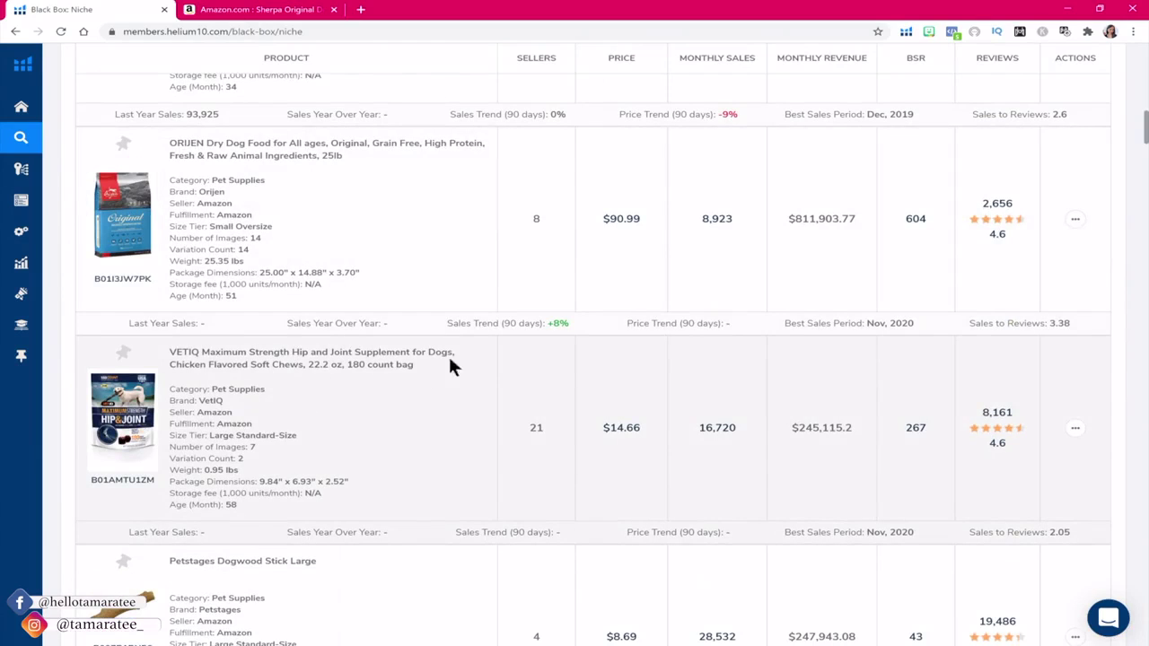
scroll(1140, 161, "down", 3)
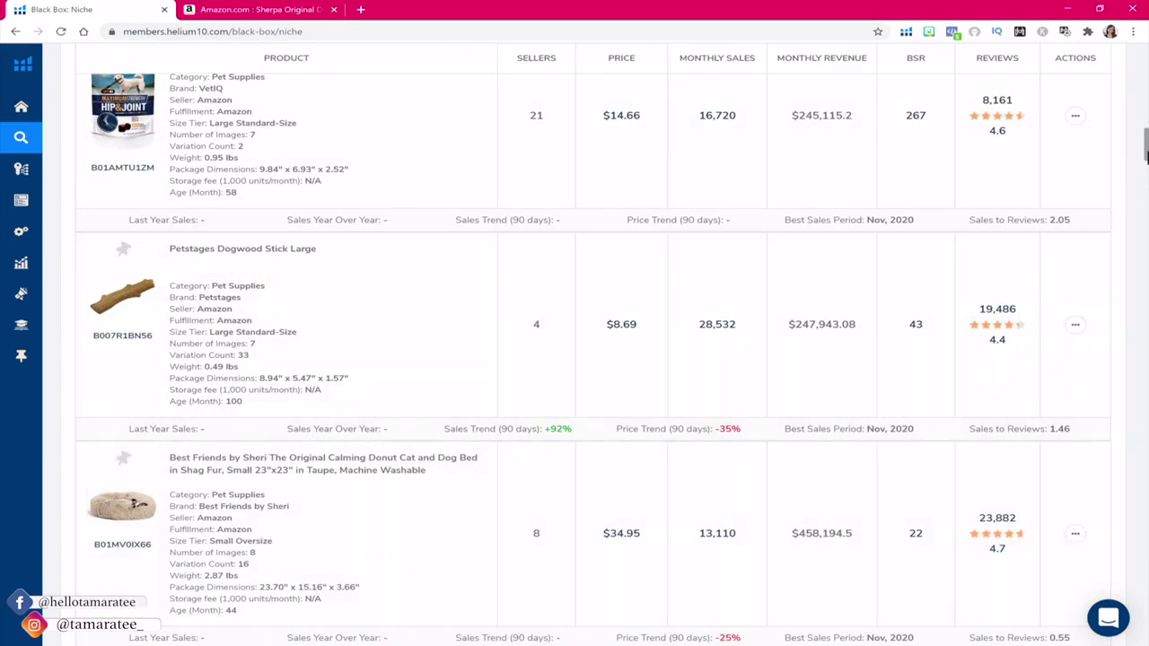
left_click_drag(1147, 158, 1146, 72)
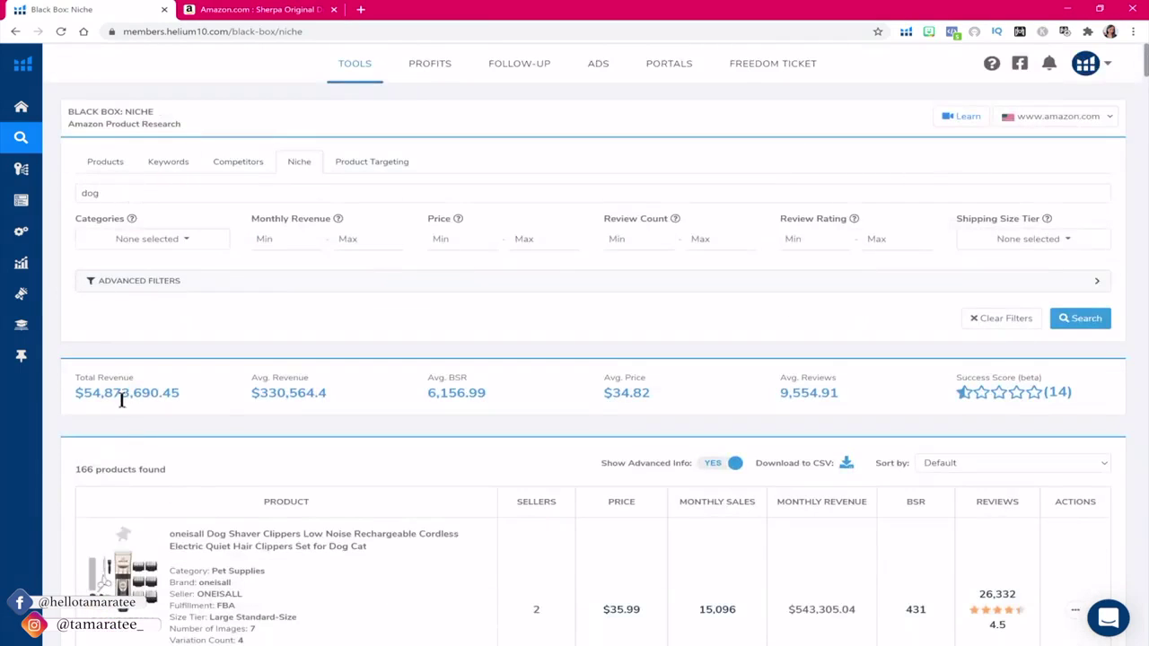
double_click(134, 192)
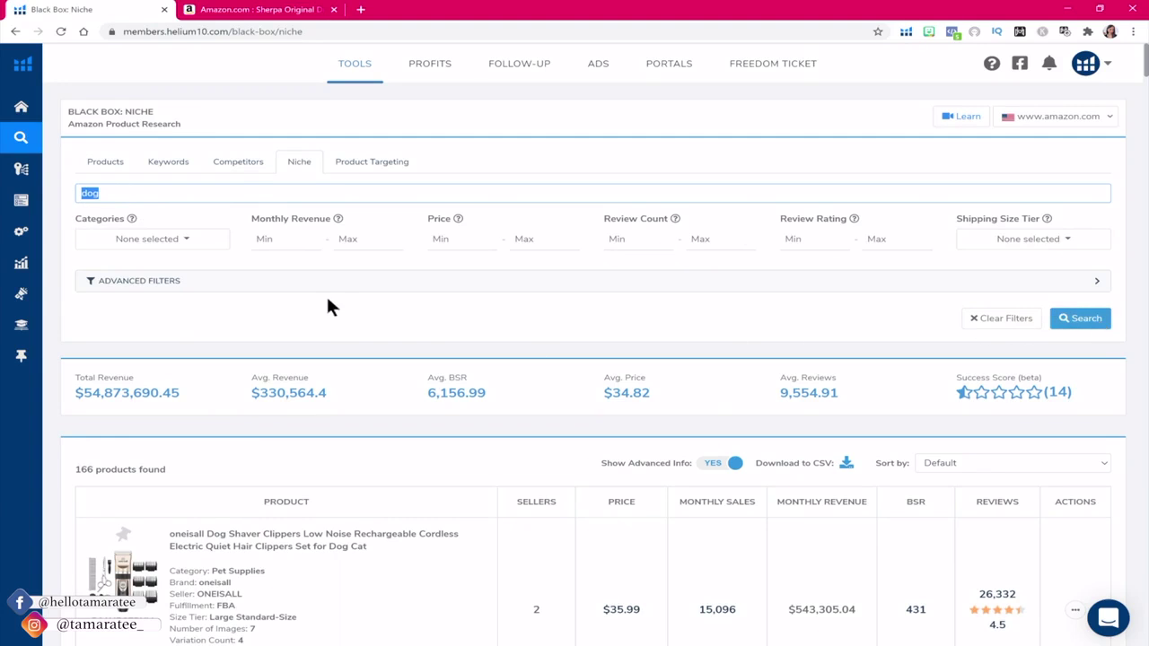
left_click(273, 192)
Open the Product Targeting research, add ASIN B000FLETX8 and run the search
mouse_move(1144, 76)
left_mouse_down()
mouse_move(1144, 220)
mouse_move(1144, 65)
left_mouse_up()
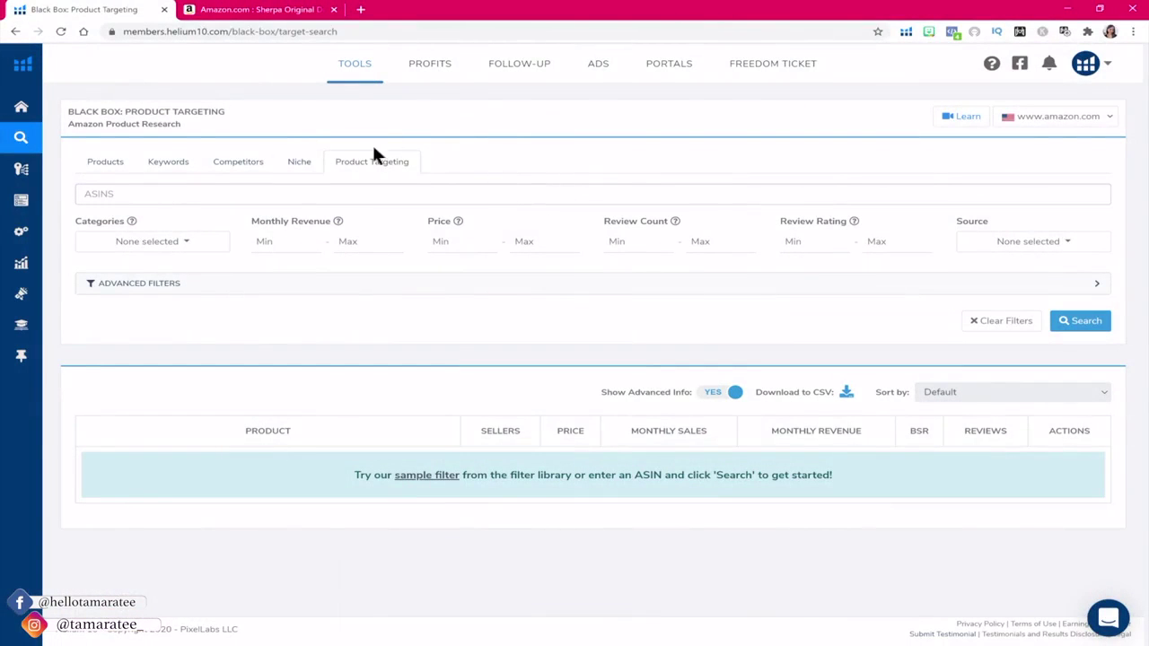
left_click(193, 197)
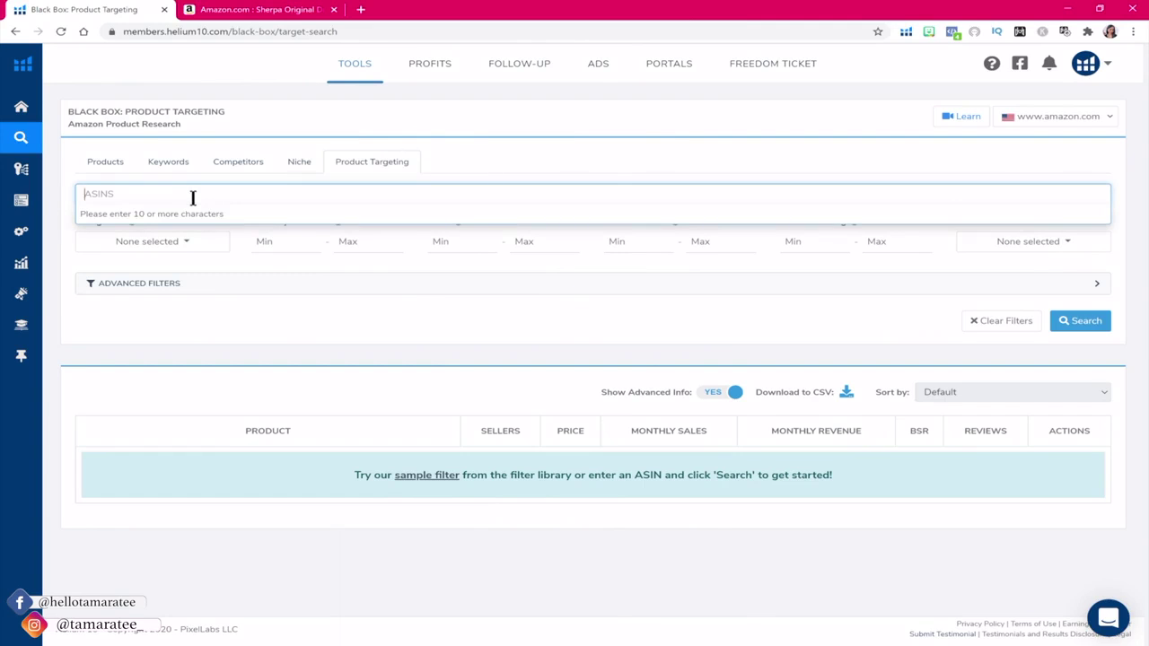
type("B000FLETX8")
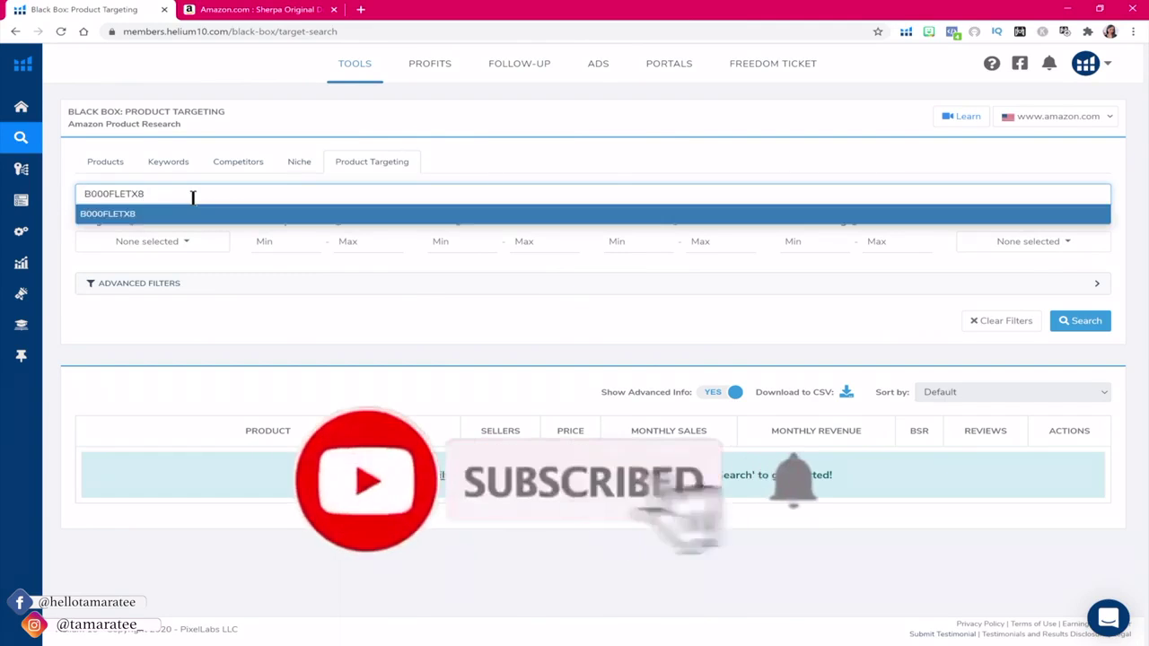
left_click(184, 211)
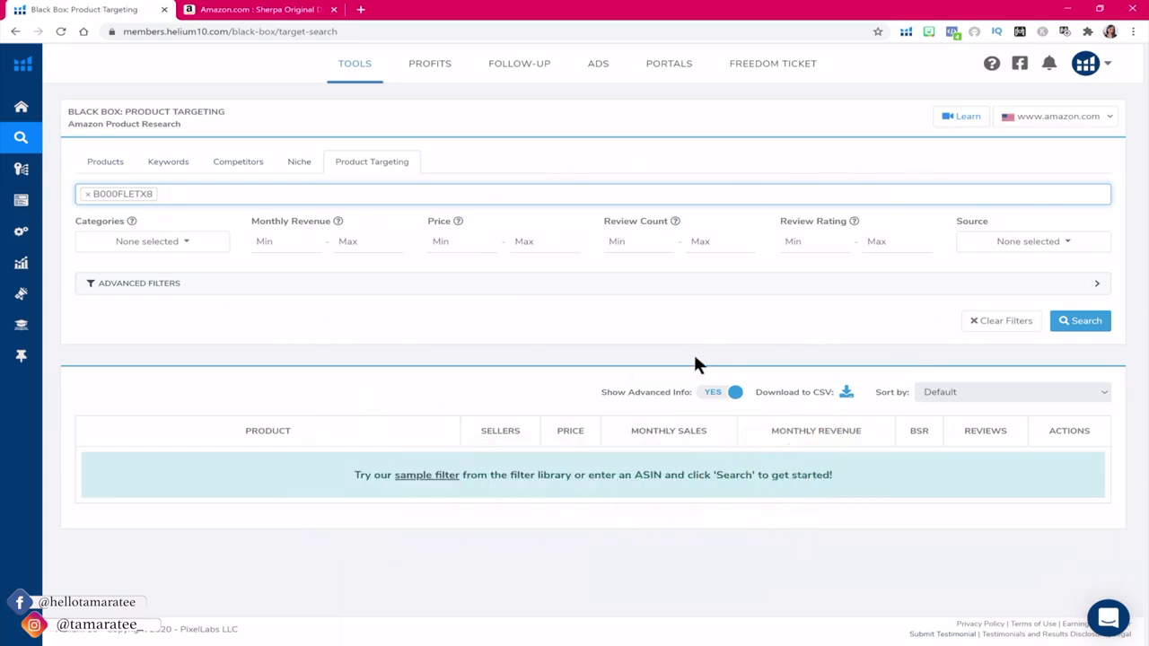
left_click(1083, 328)
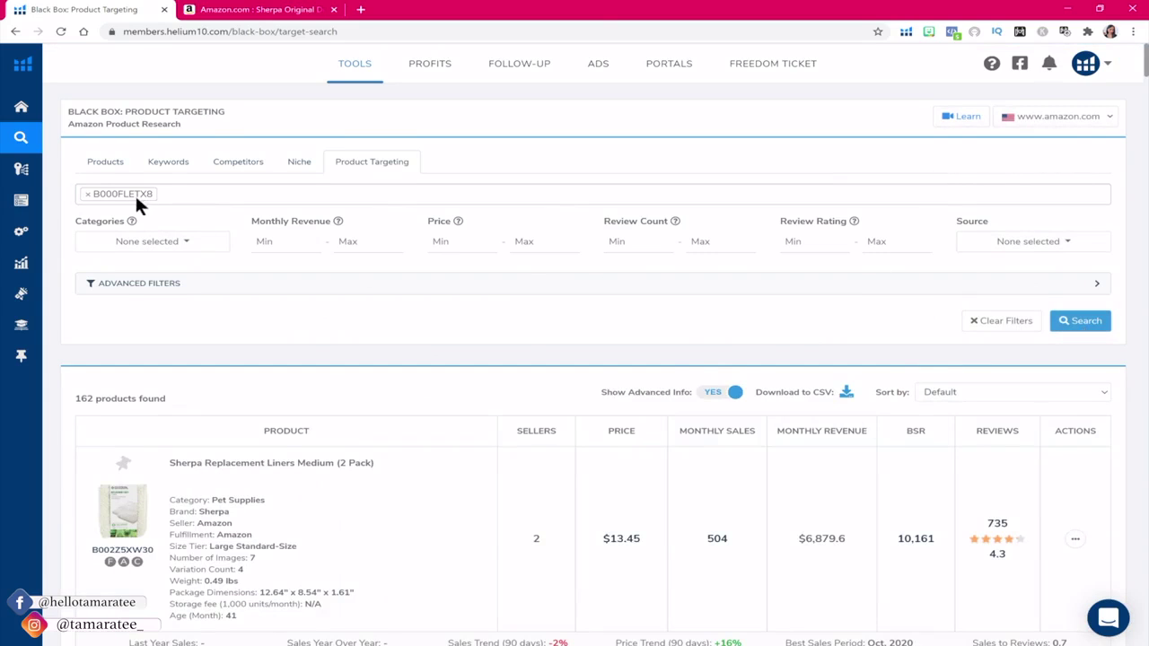
Switch to the Sherpa carrier's Amazon listing and examine its frequently bought together, similar and sponsored related products
left_click(256, 9)
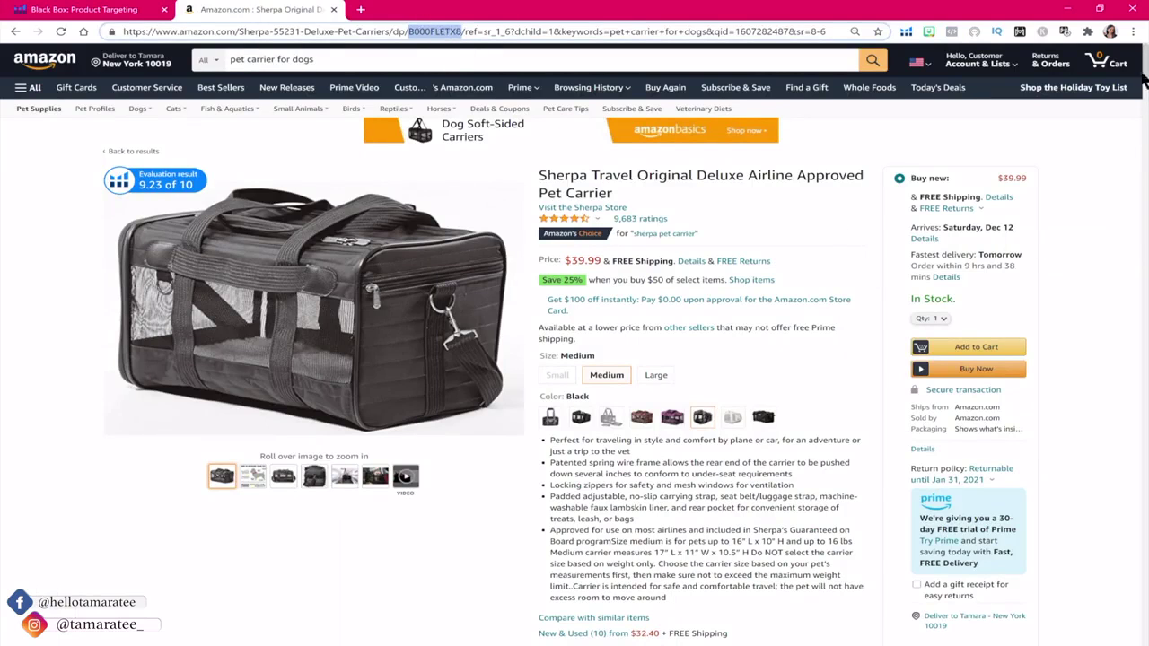
scroll(417, 110, "down", 6)
scroll(575, 341, "down", 6)
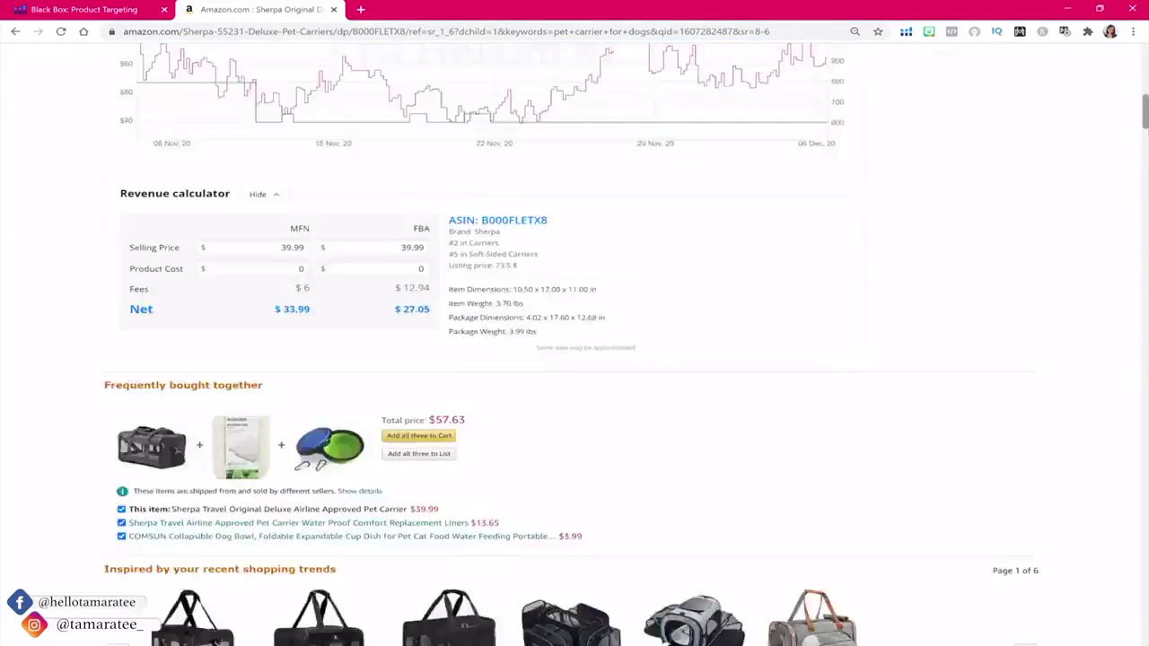
scroll(222, 354, "down", 6)
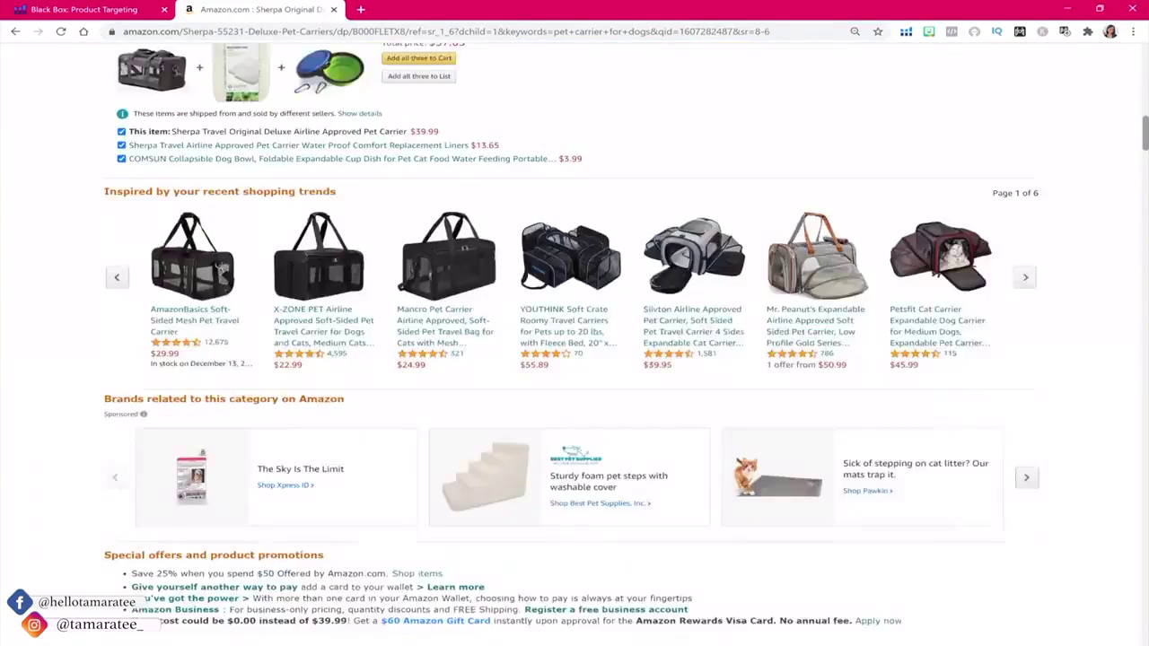
scroll(574, 341, "down", 20)
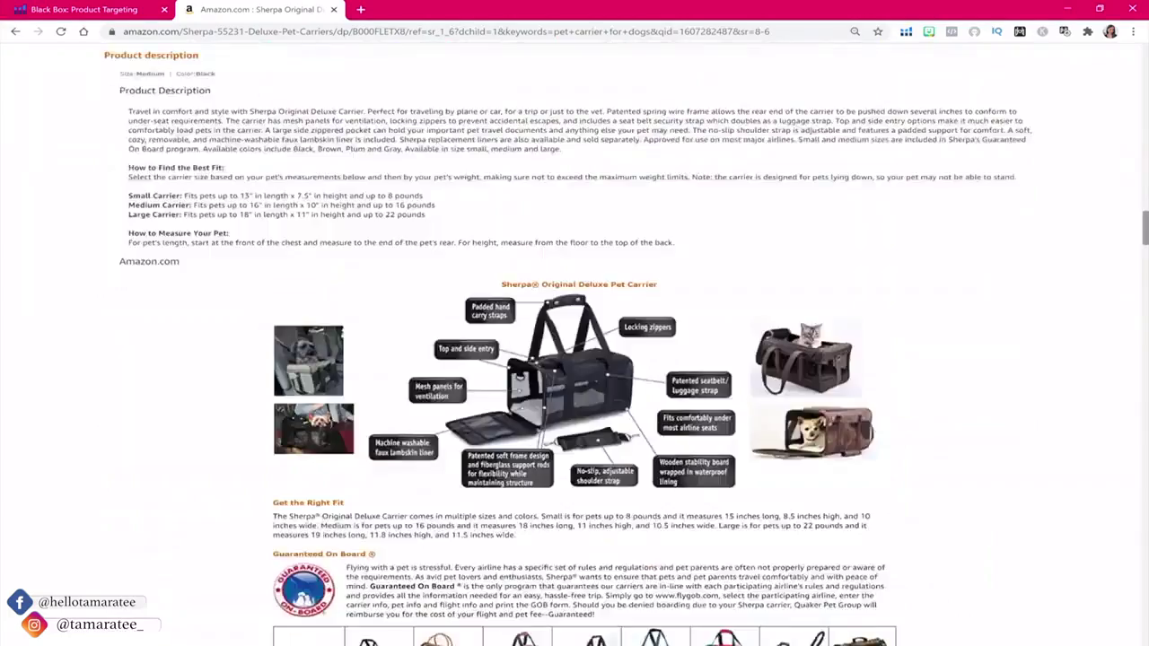
scroll(574, 341, "down", 15)
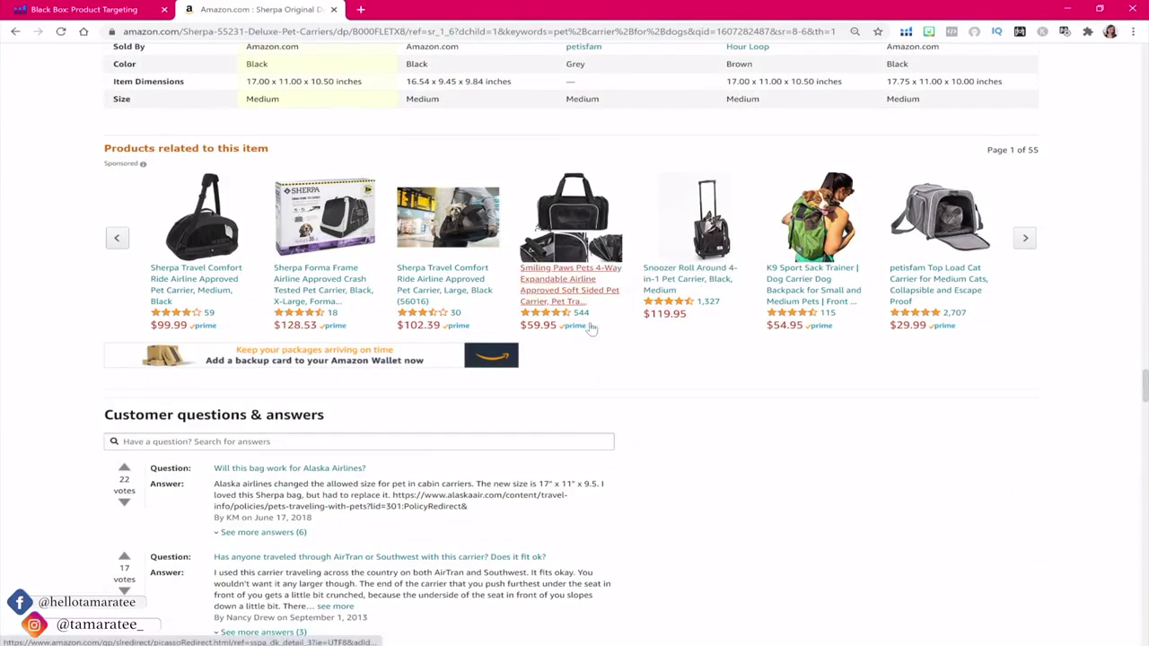
scroll(1145, 392, "up", 2)
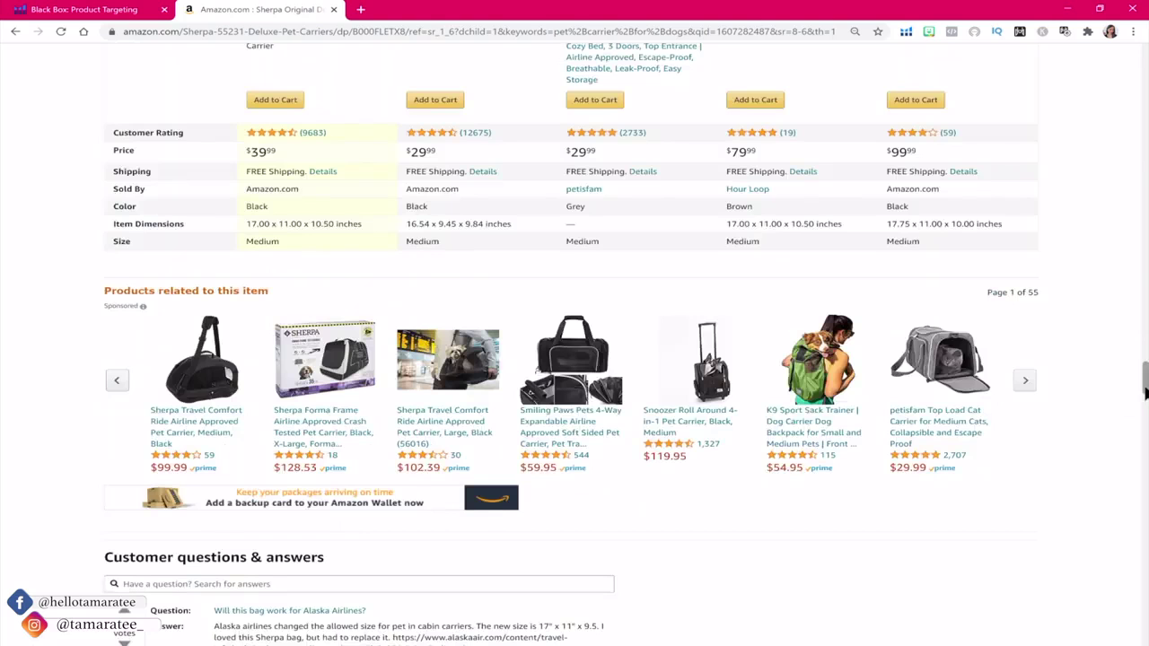
scroll(1145, 392, "up", 10)
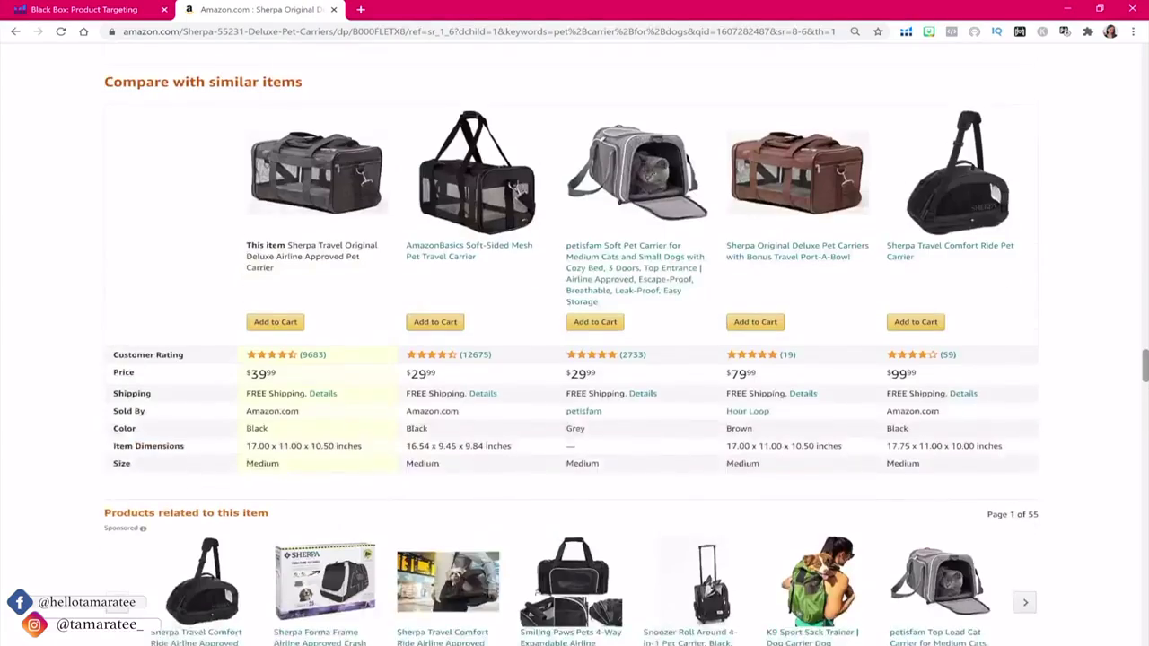
scroll(574, 359, "up", 15)
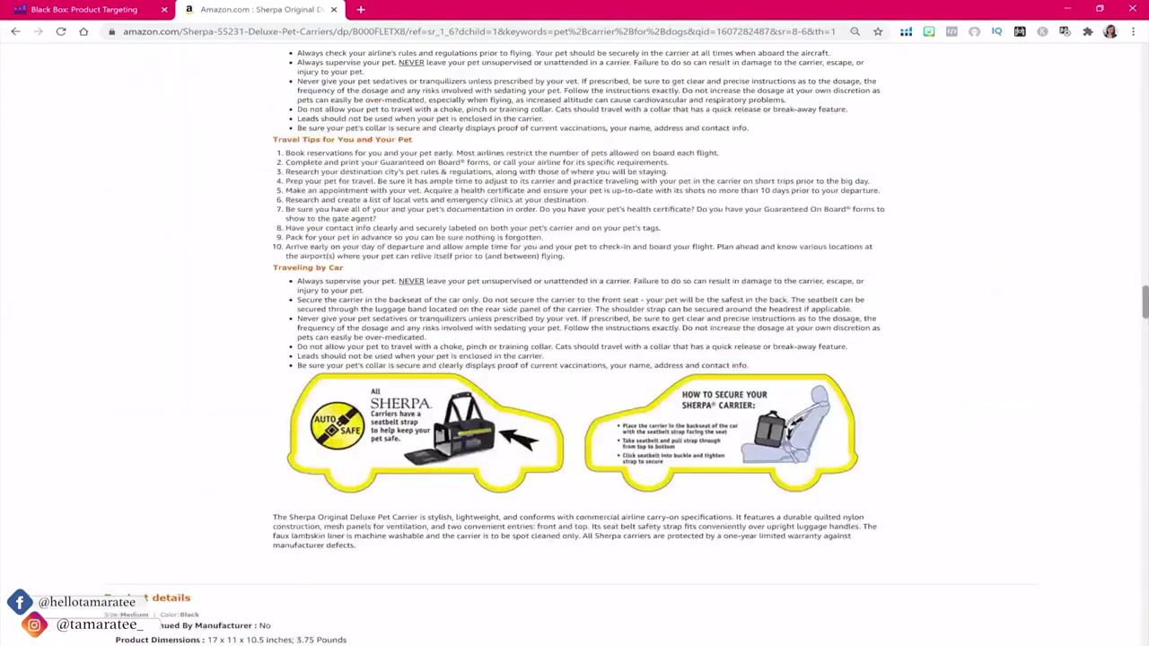
Return to the Black Box Product Targeting results and review the products listed for ASIN B000FLETX8
scroll(417, 109, "up", 15)
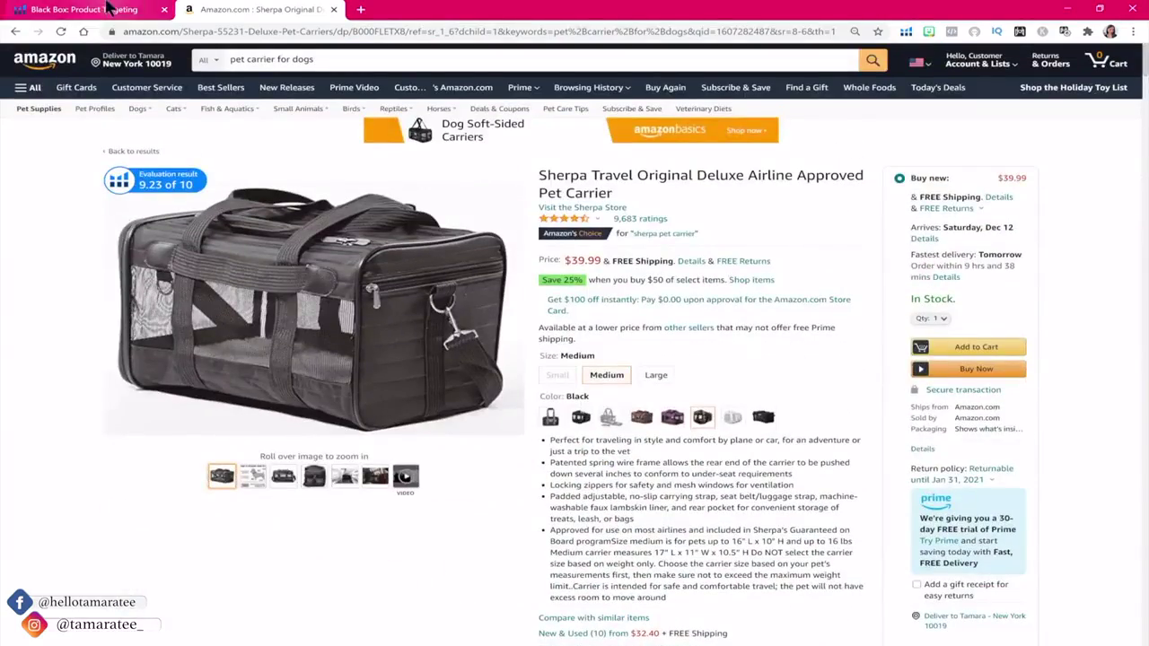
left_click(85, 9)
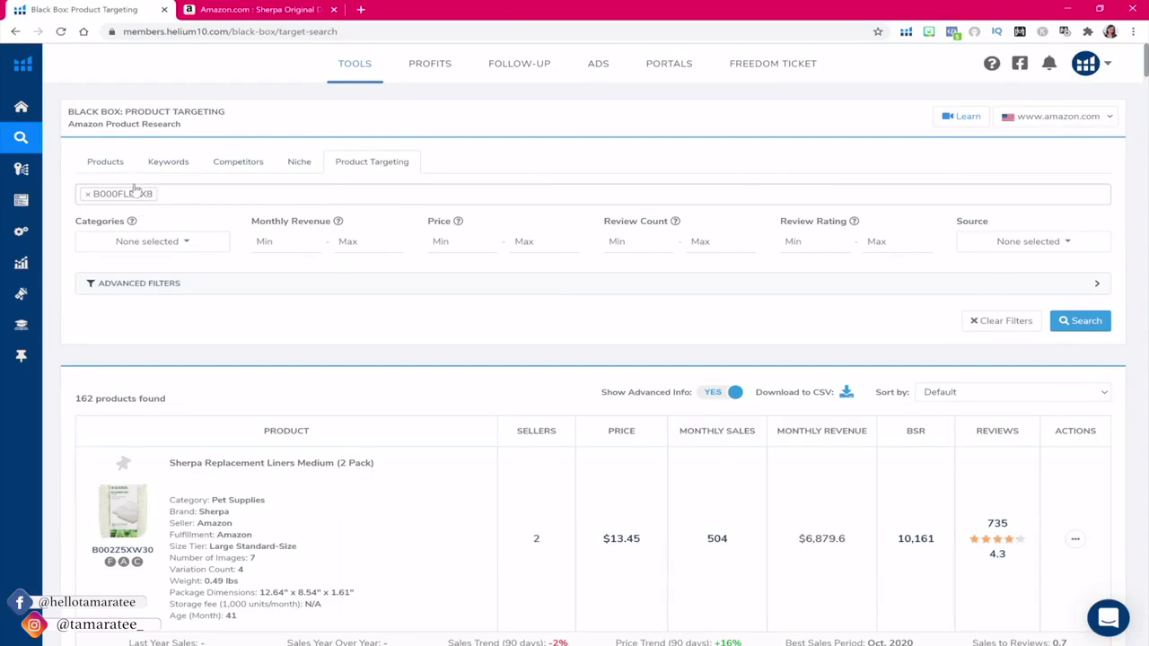
scroll(592, 359, "down", 5)
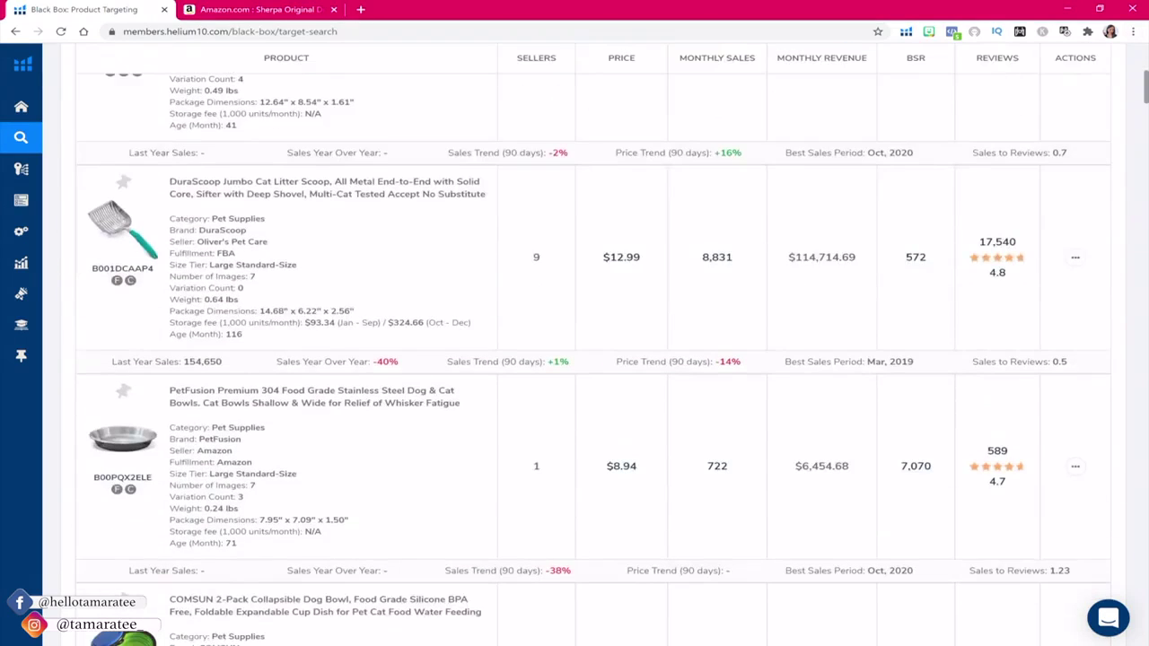
scroll(592, 359, "down", 6)
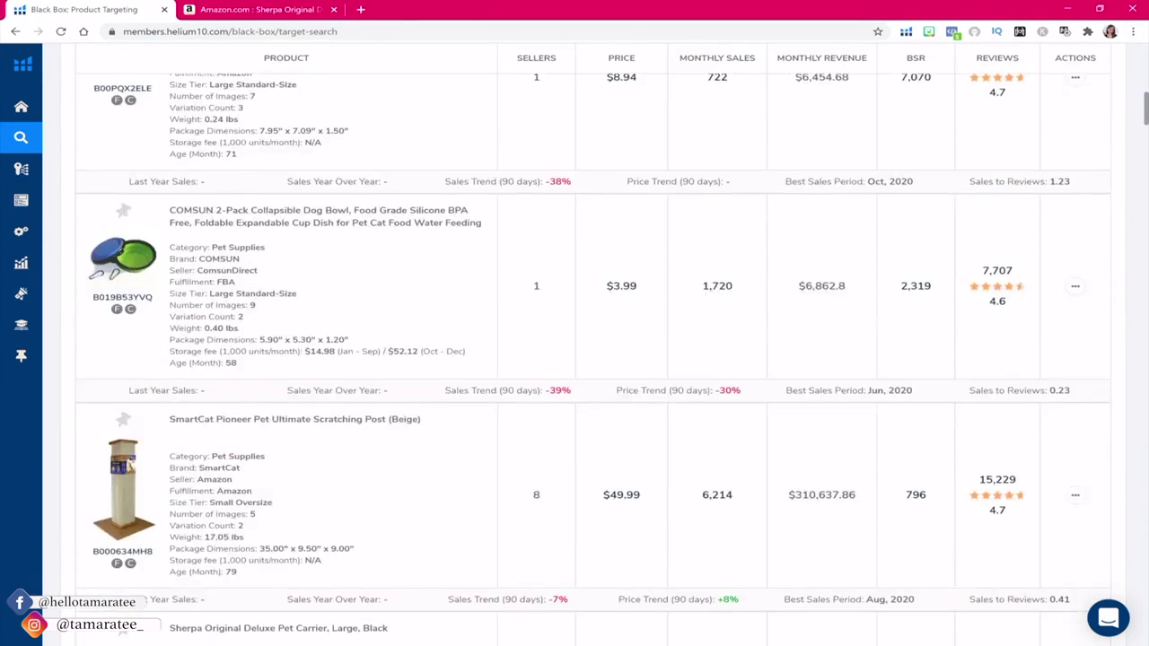
scroll(592, 359, "down", 5)
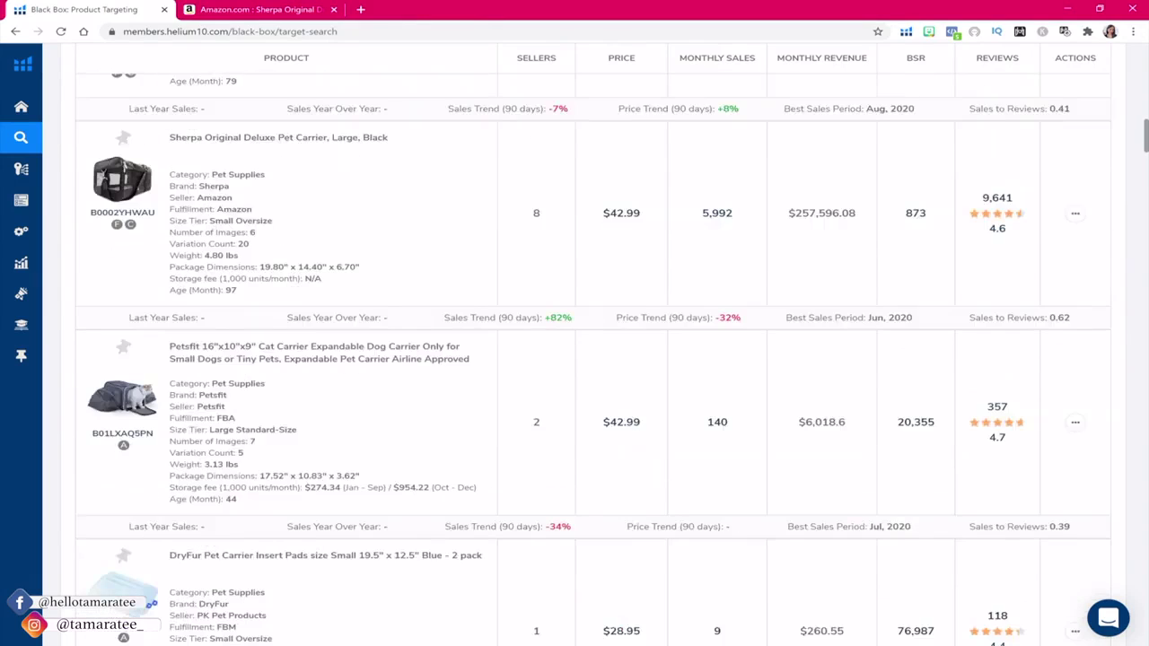
scroll(593, 359, "down", 1)
scroll(593, 359, "down", 3)
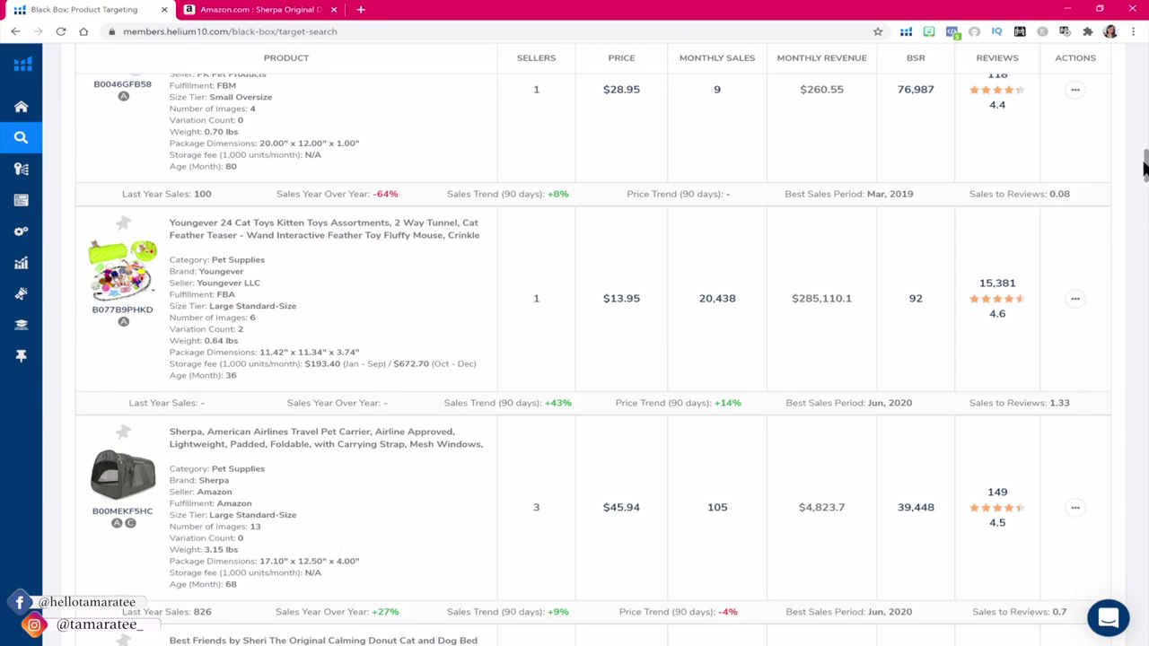
left_click_drag(1146, 167, 1037, 87)
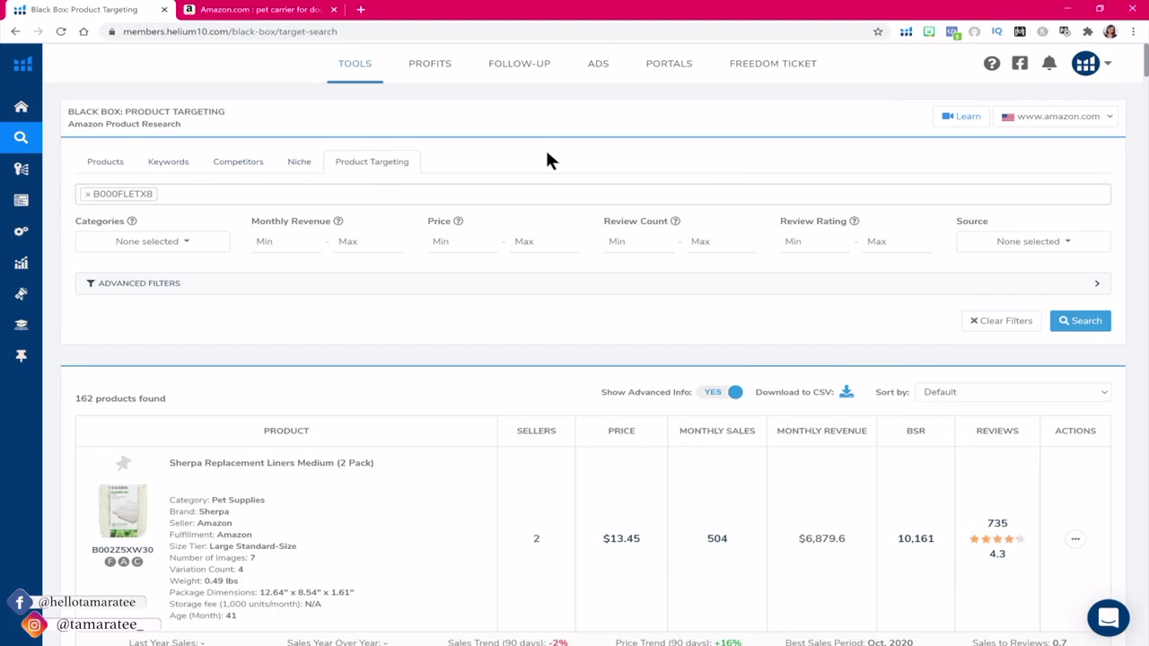
Switch to the Amazon search results for "pet carrier for dogs" and look through the listed carriers
left_click(205, 9)
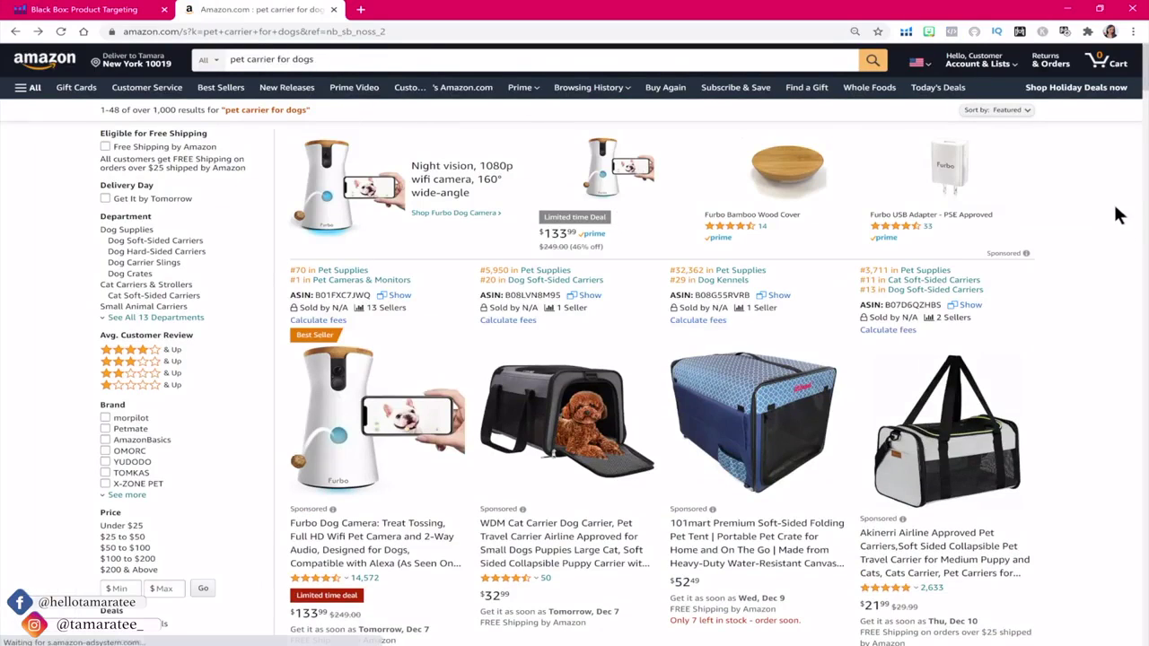
scroll(1109, 204, "down", 5)
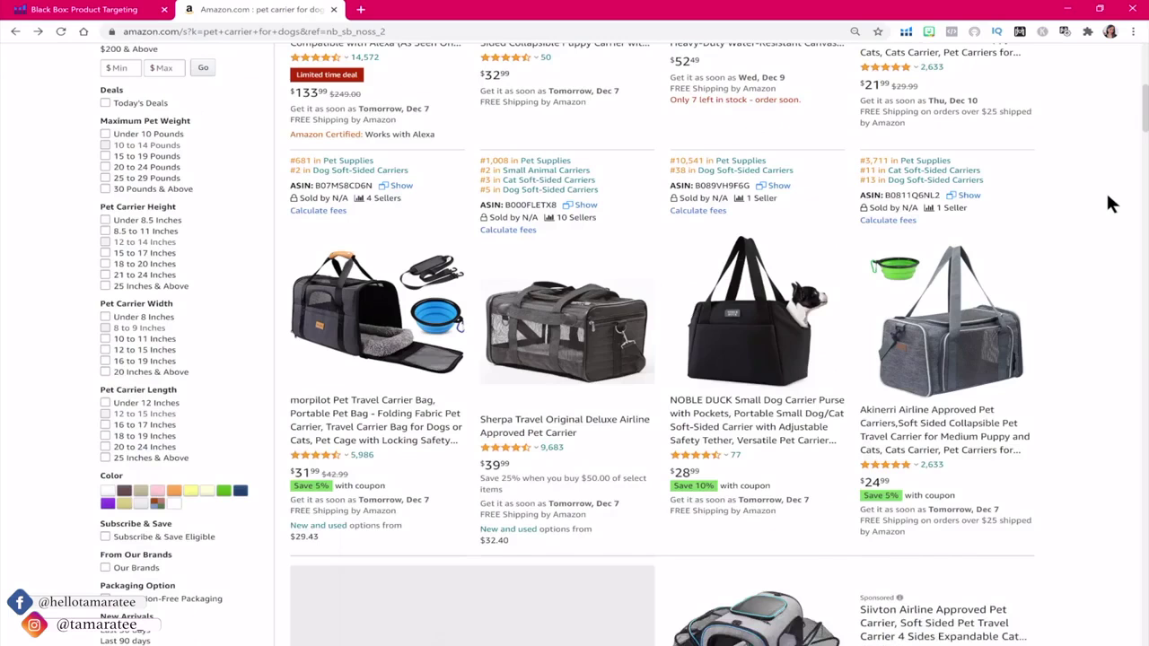
scroll(1109, 205, "down", 5)
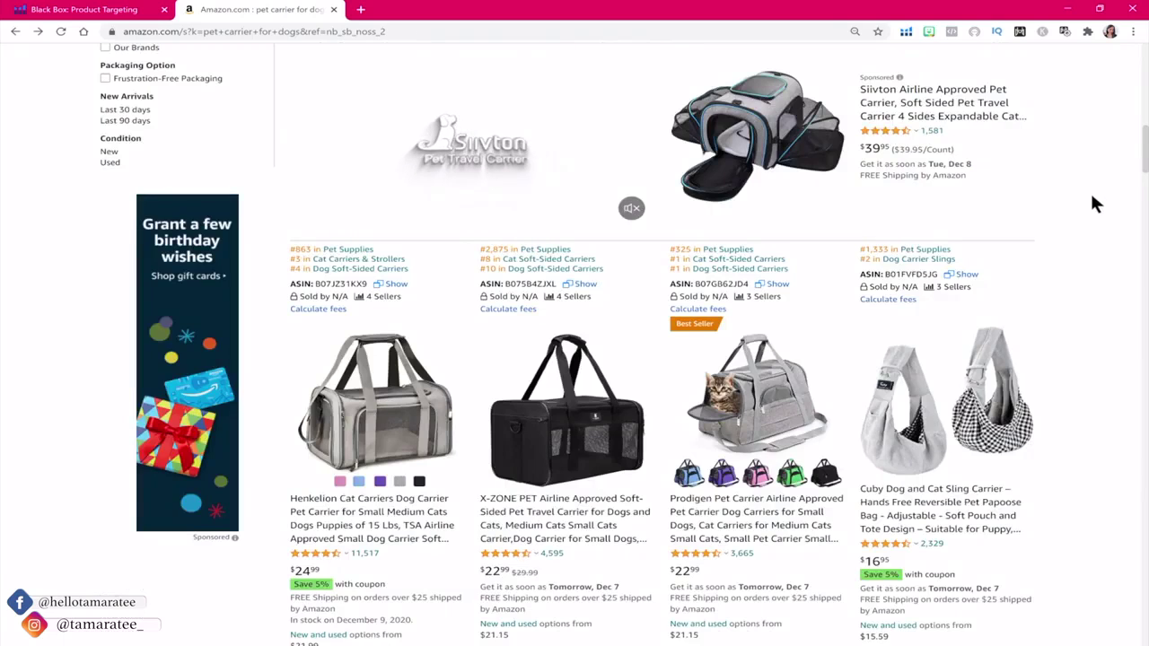
scroll(1078, 216, "down", 5)
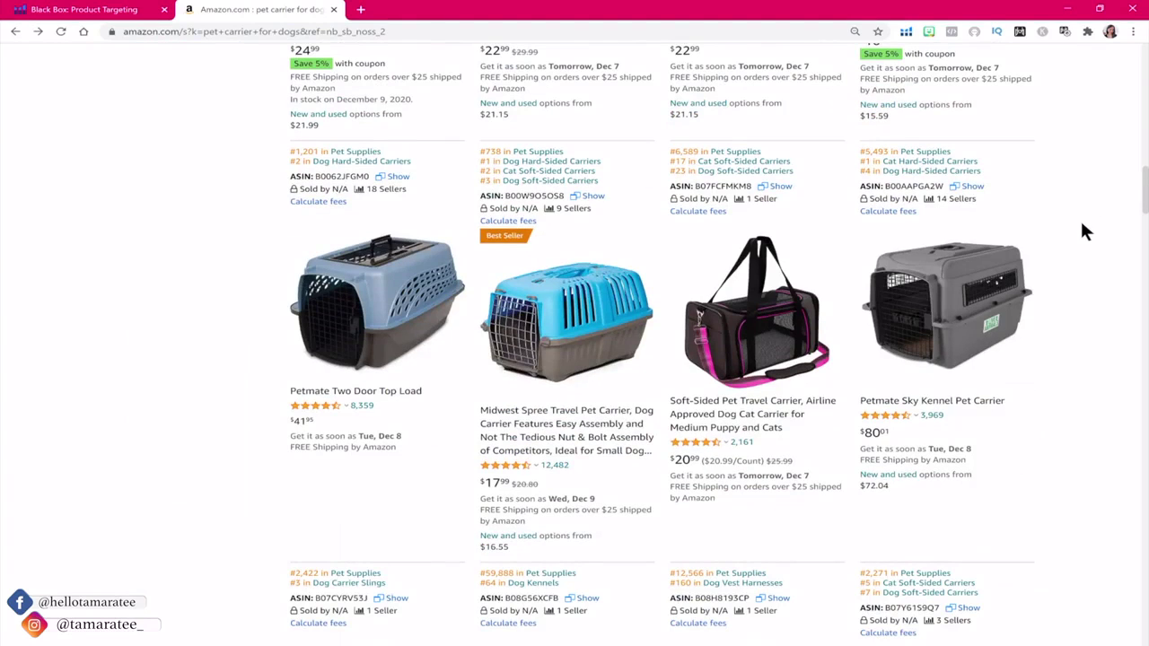
key("Home")
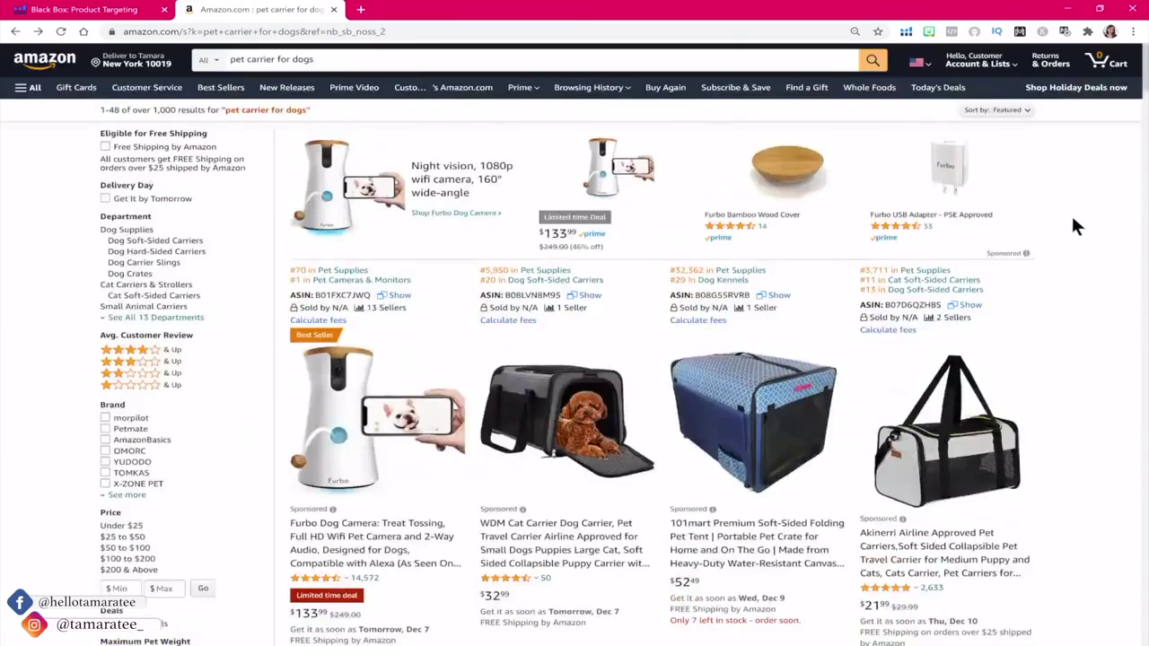
Run the Helium 10 Xray product research on the Amazon results and examine its figures across to review velocity
left_click(906, 32)
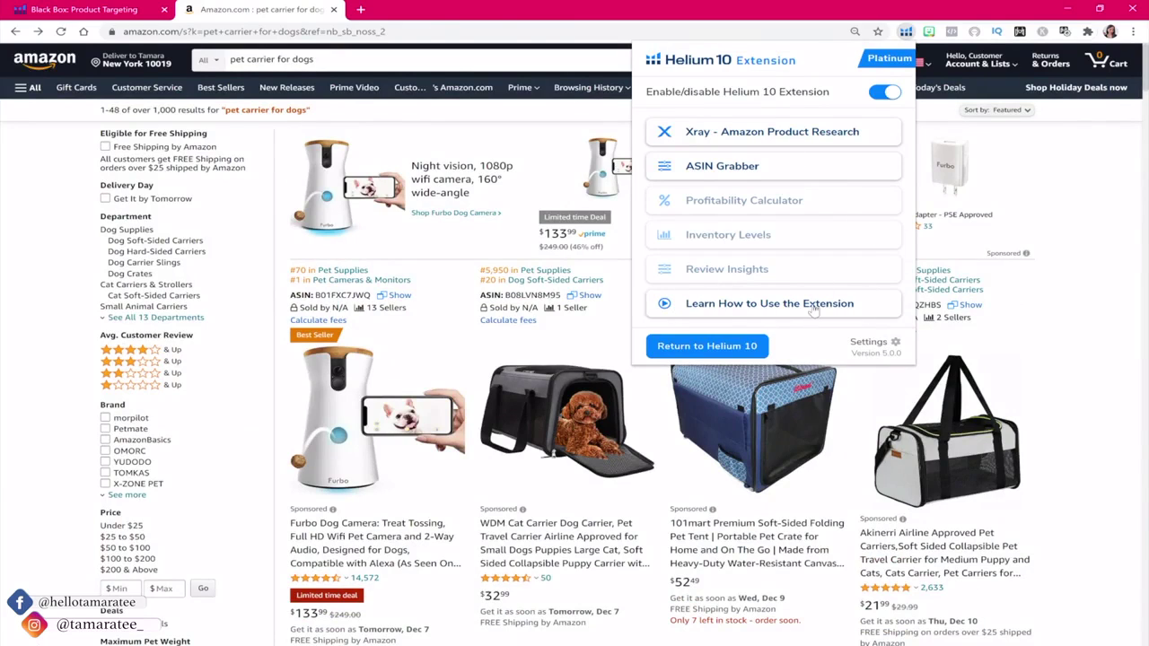
left_click(769, 134)
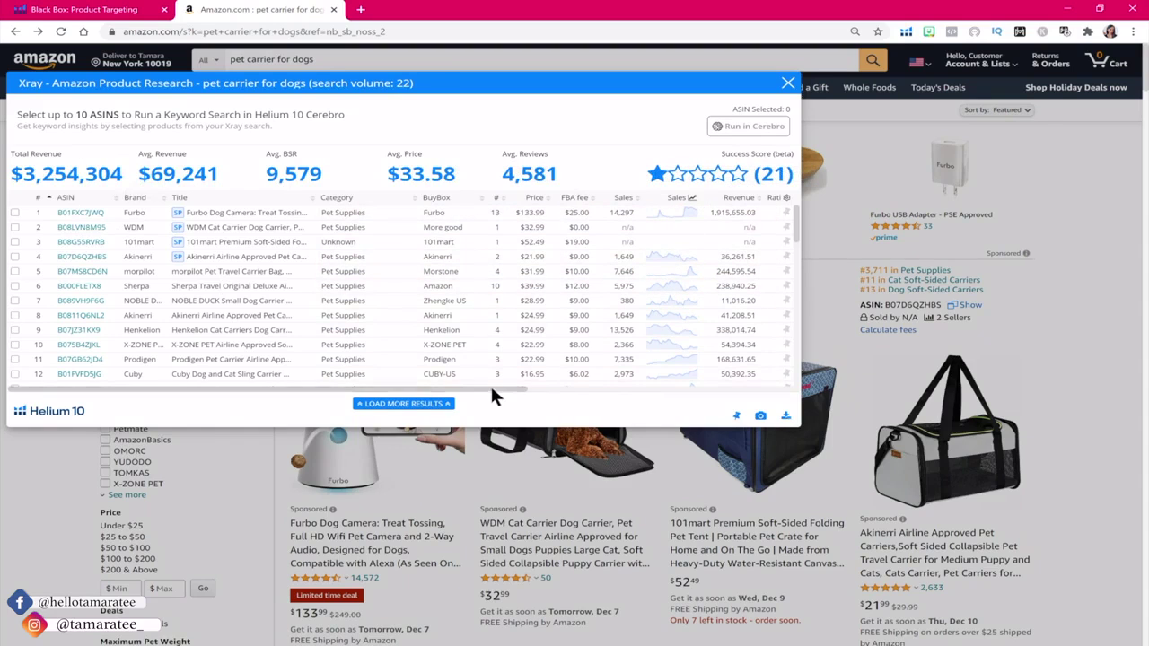
left_click_drag(510, 389, 565, 388)
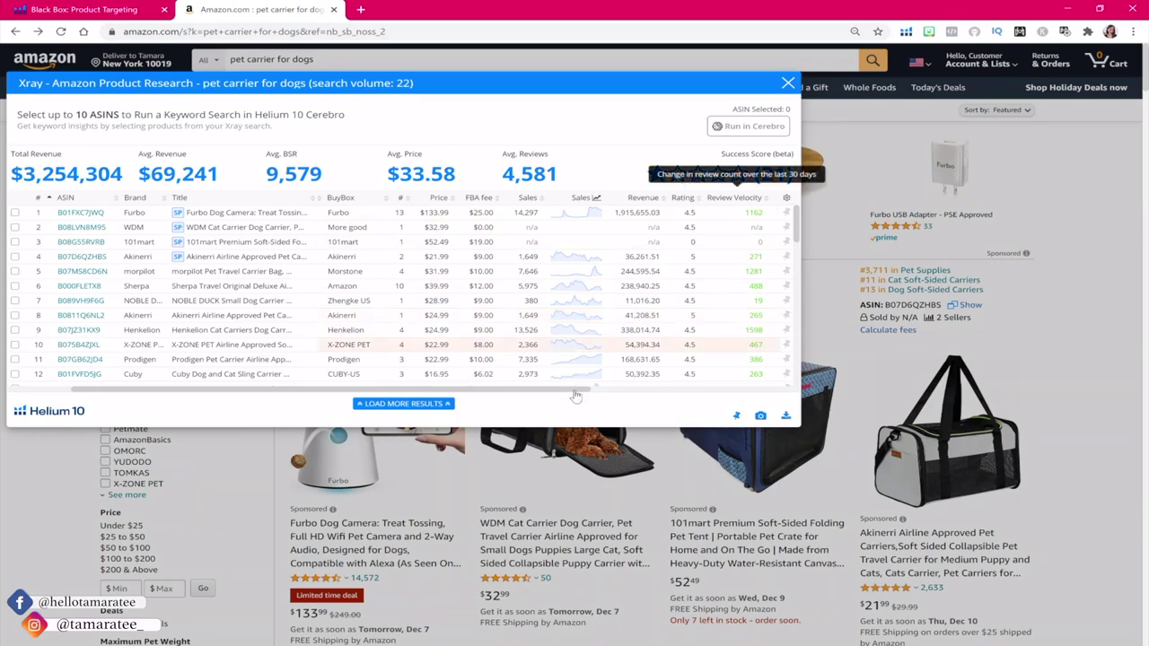
left_click_drag(576, 396, 419, 419)
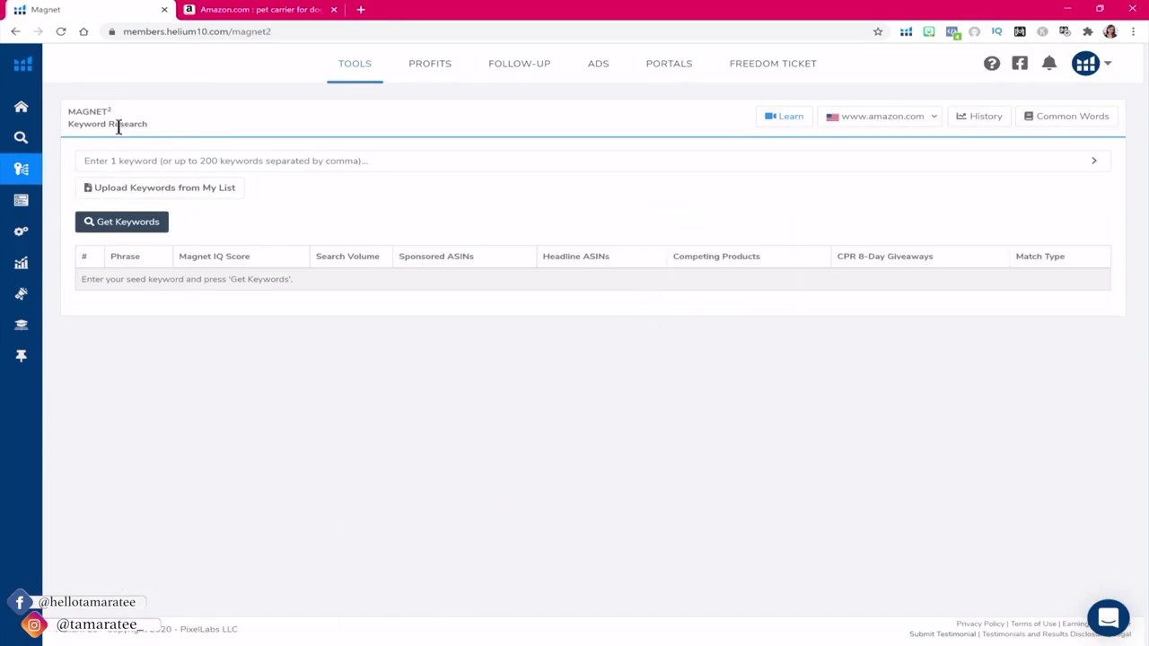
Run a new Magnet keyword search for "pet carrier for dogs" instead of loading the one from history
mouse_move(151, 171)
left_click(248, 10)
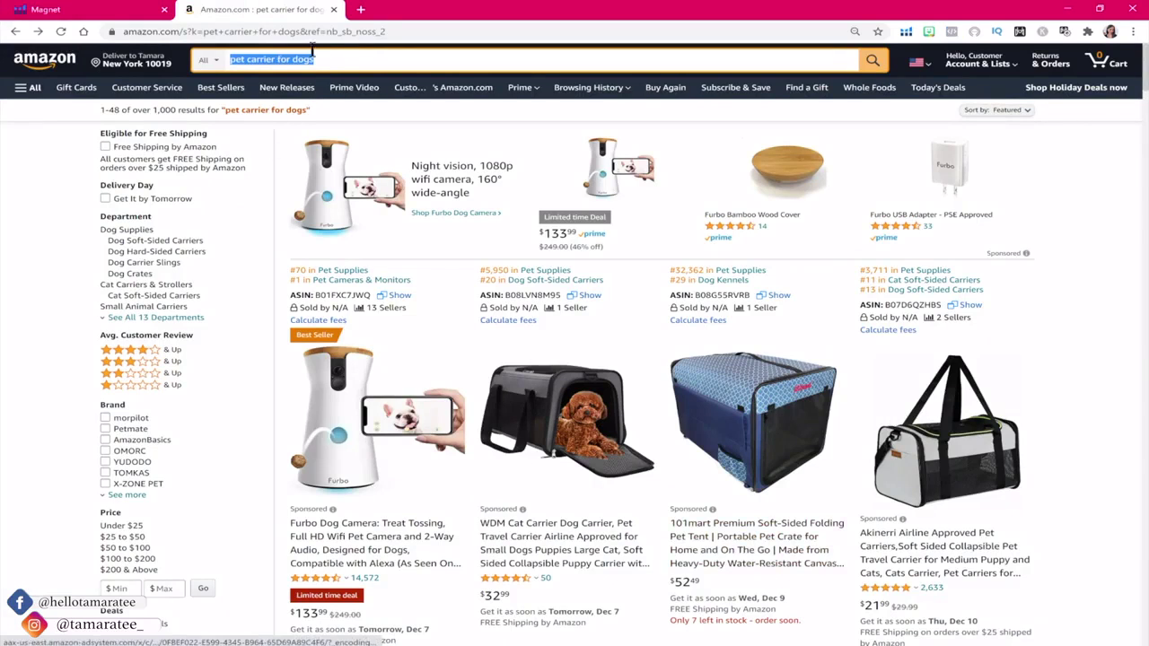
left_click(54, 9)
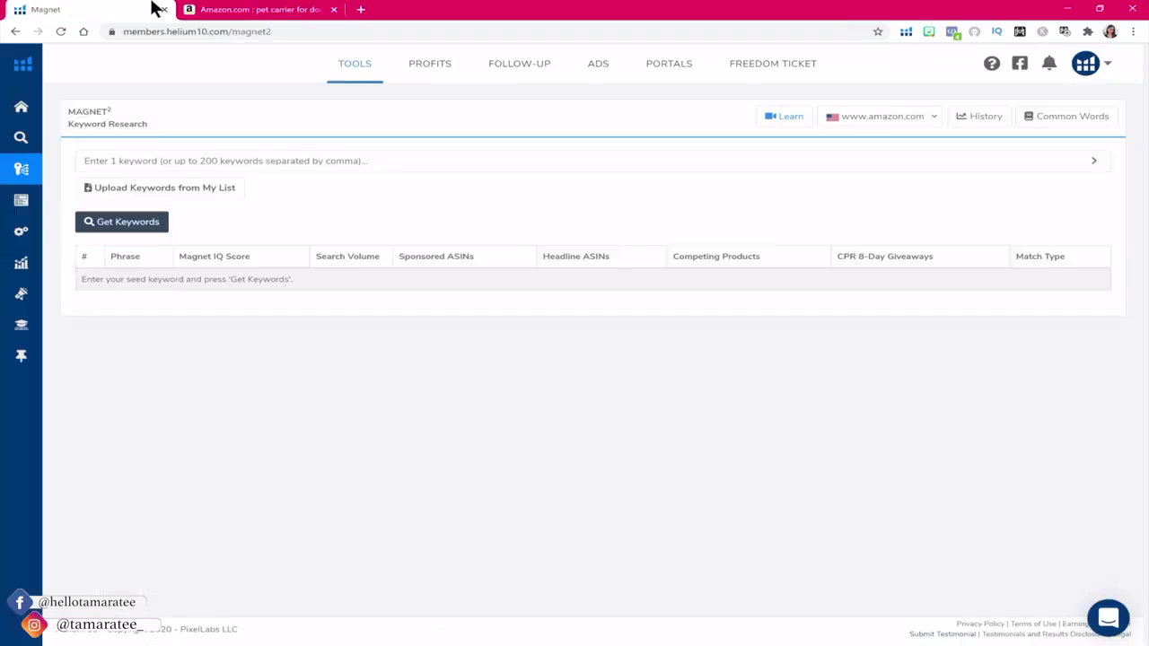
type("pet ca")
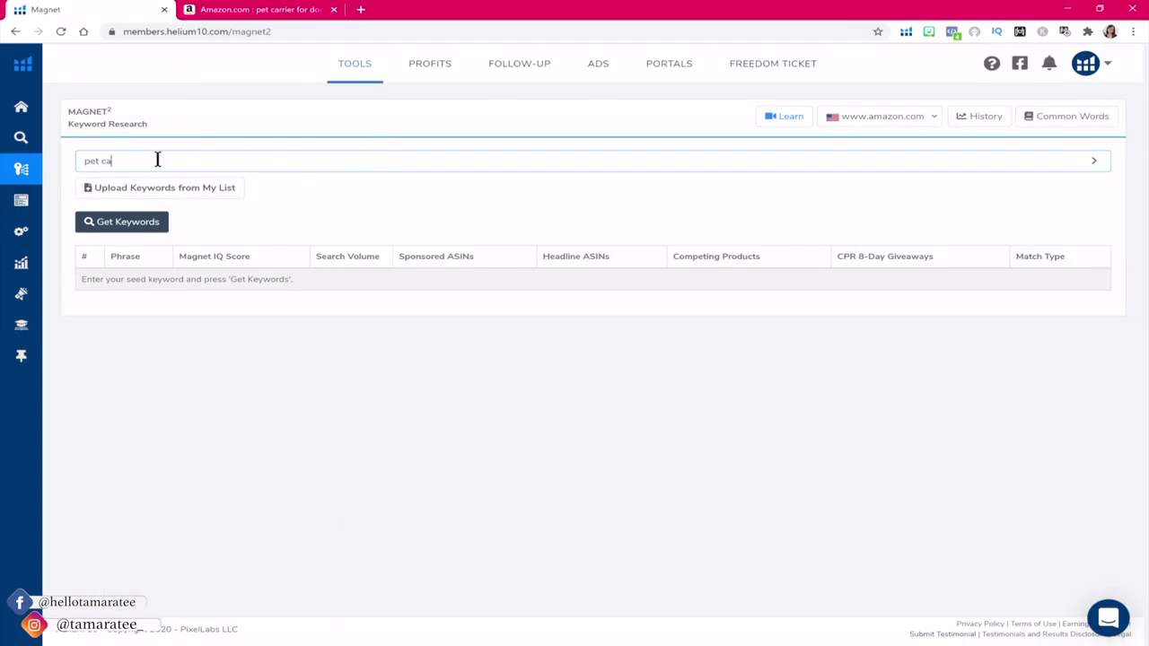
type("rrier for dogs")
key("Return")
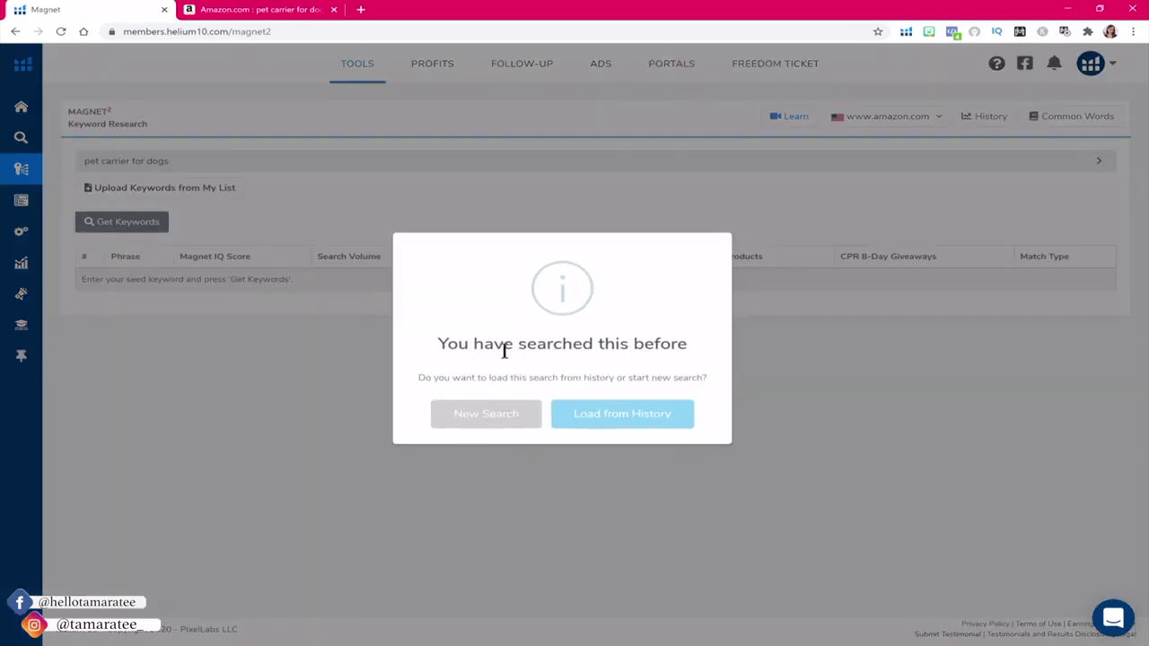
left_click(513, 415)
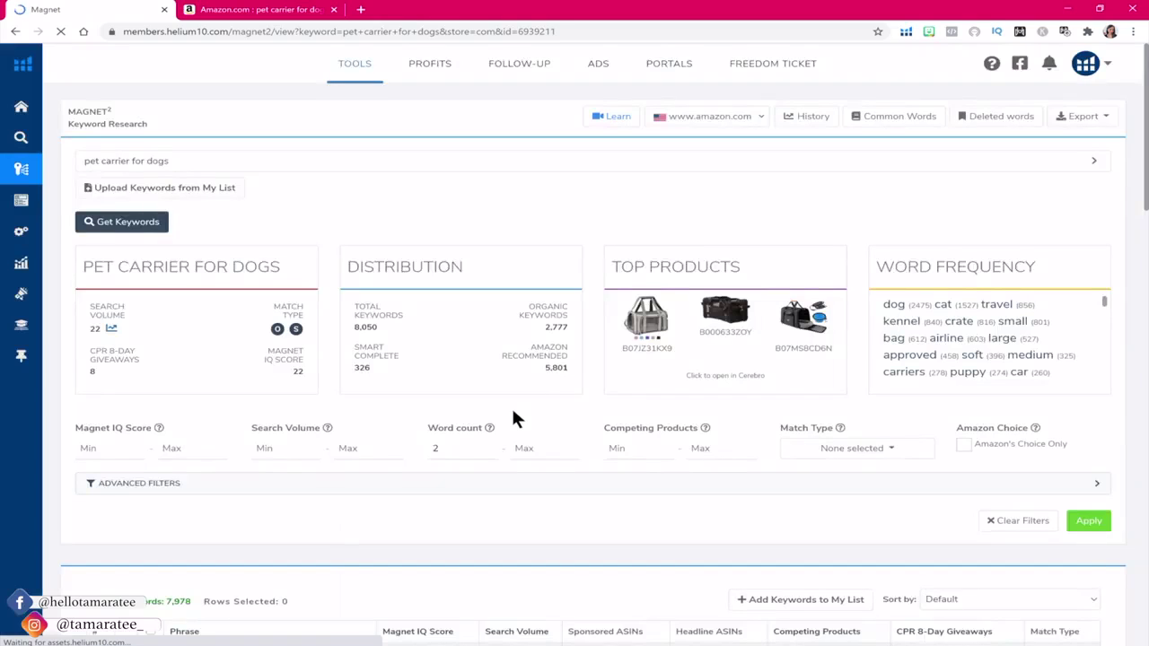
Sort the Magnet keyword results by search volume from high to low and review the leading phrases
scroll(513, 417, "down", 3)
scroll(513, 418, "down", 2)
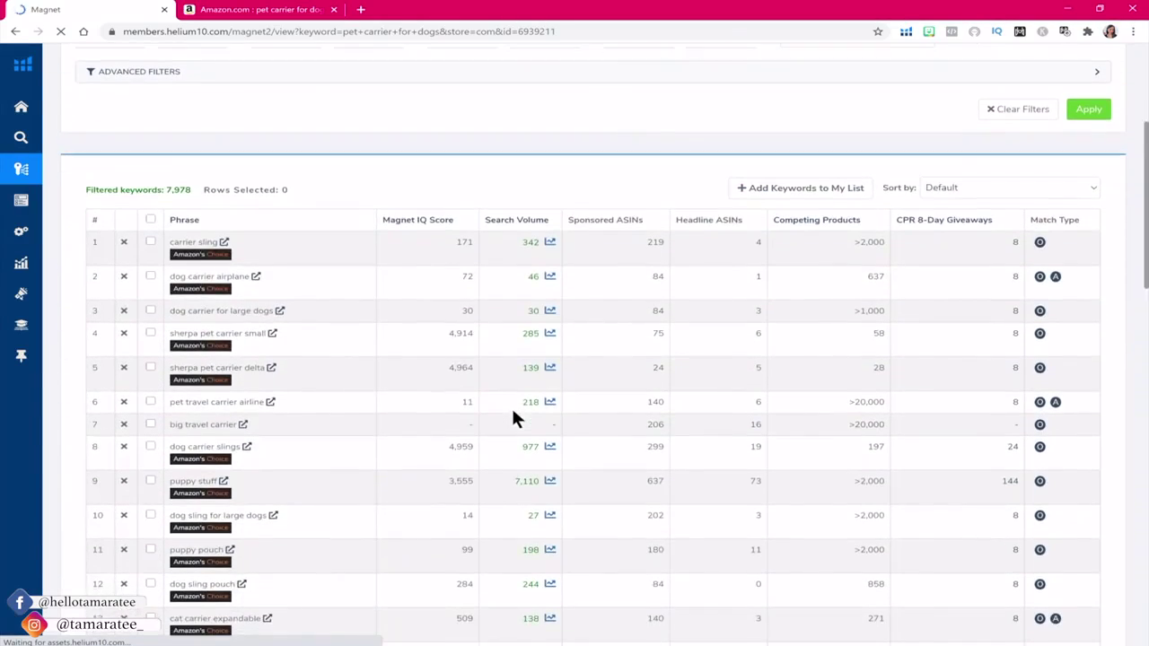
left_click(522, 222)
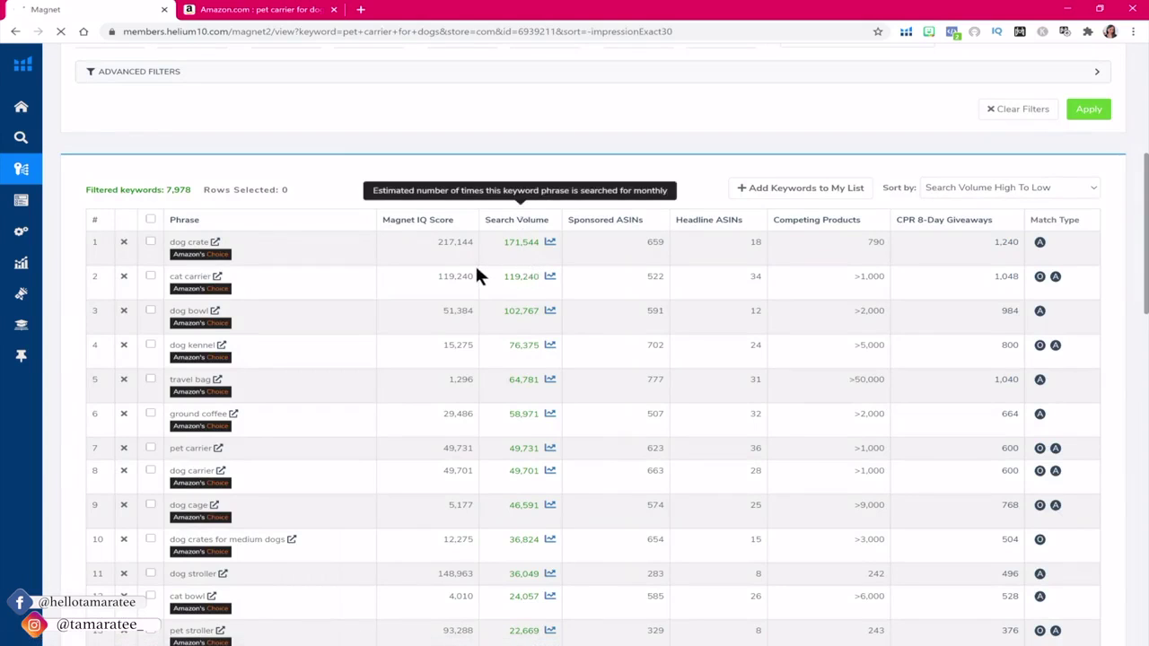
scroll(476, 267, "down", 1)
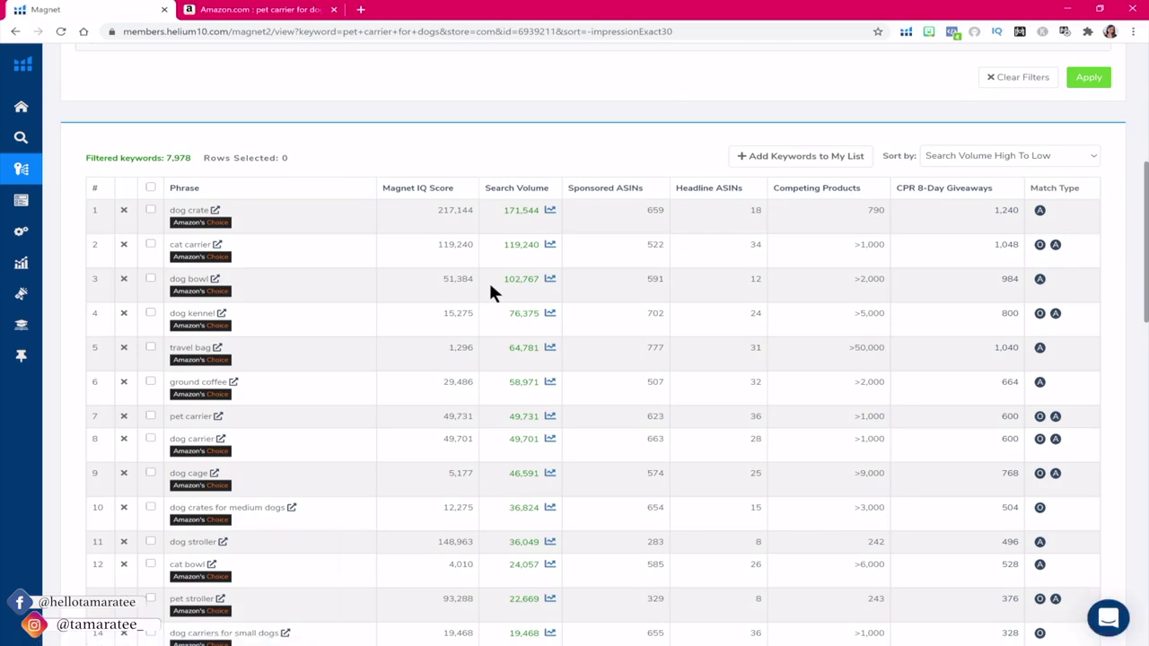
scroll(491, 287, "down", 1)
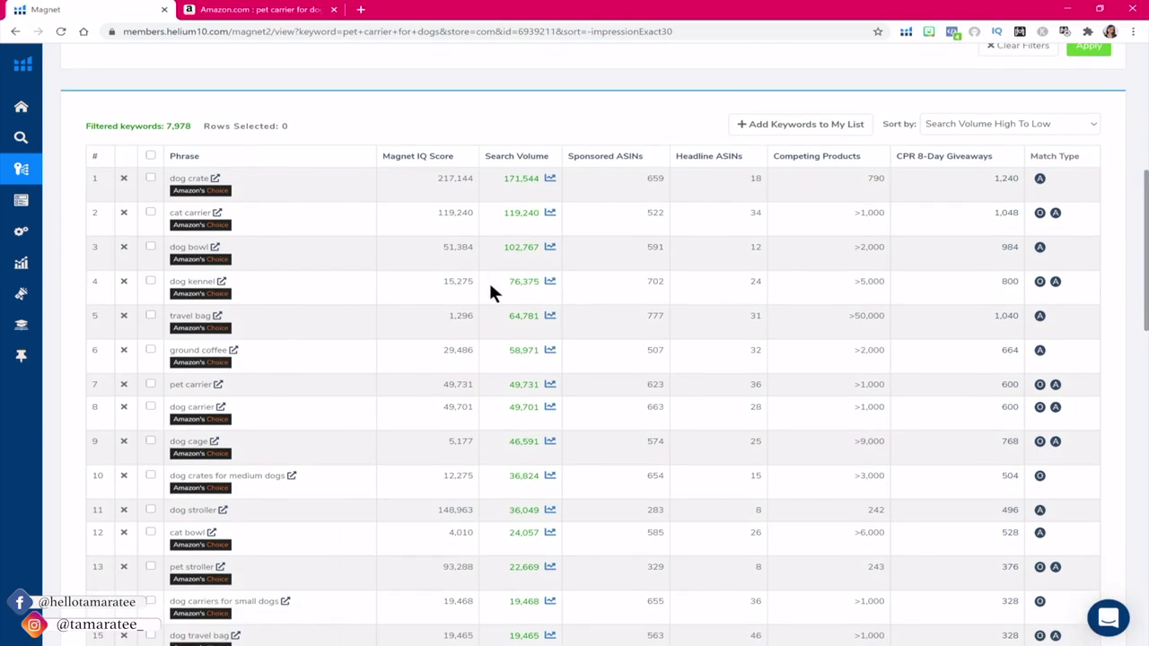
scroll(491, 290, "down", 2)
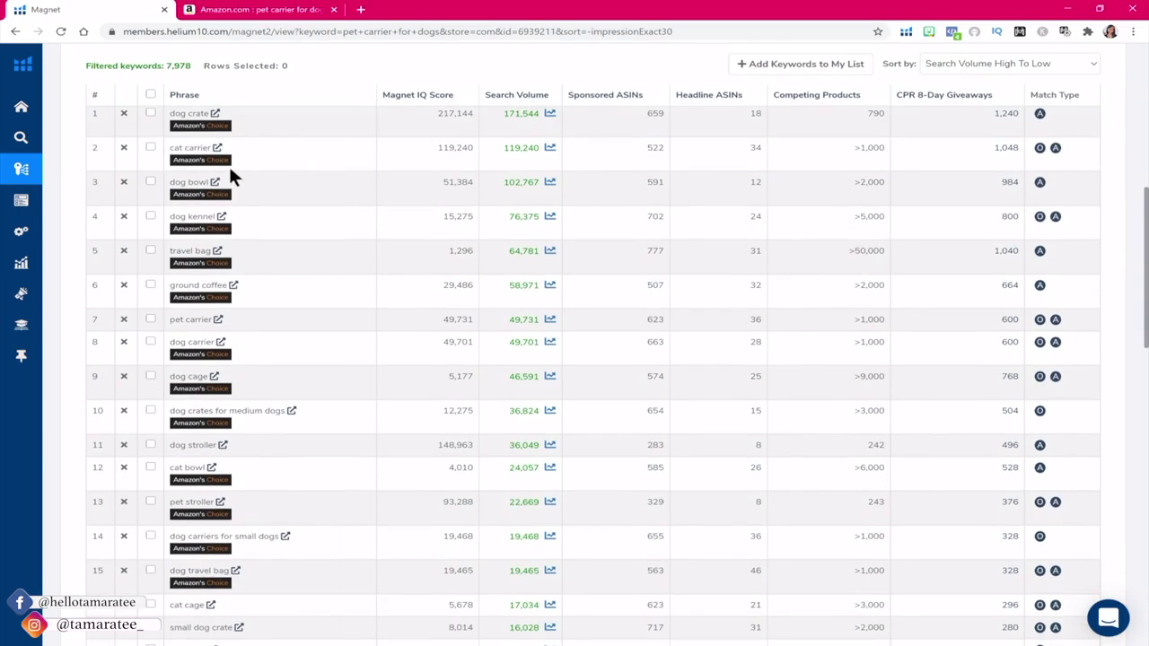
Remove the keywords dog bowl, dog kennel, travel bag, cat carrier and dog crate from the results
left_click(124, 182)
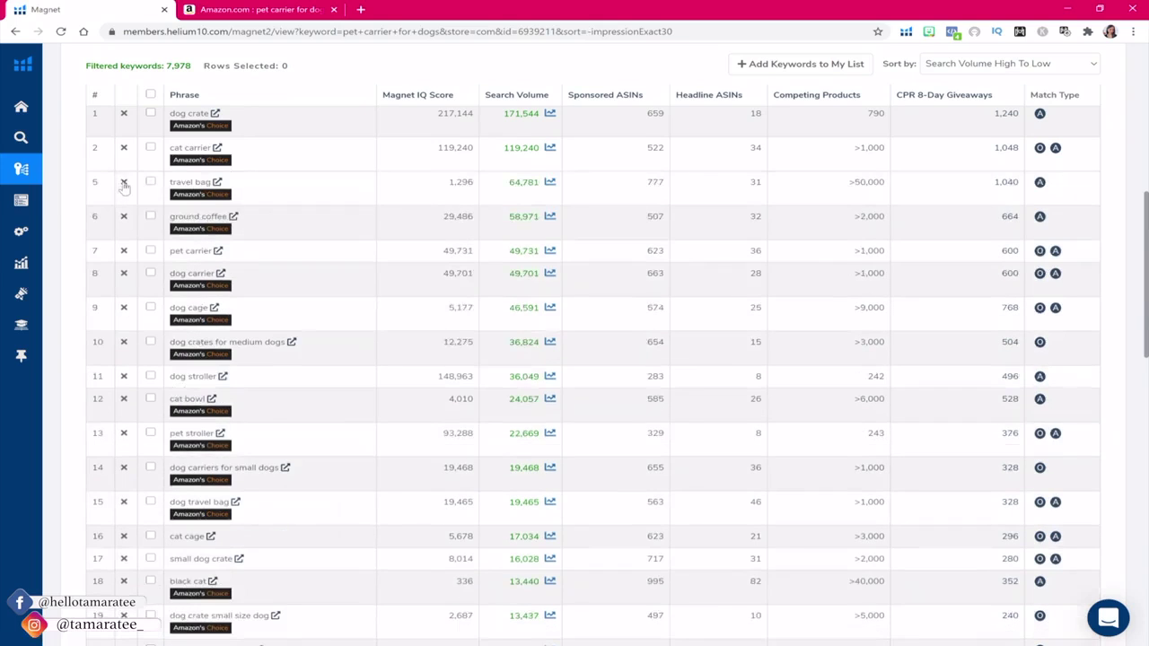
left_click(124, 183)
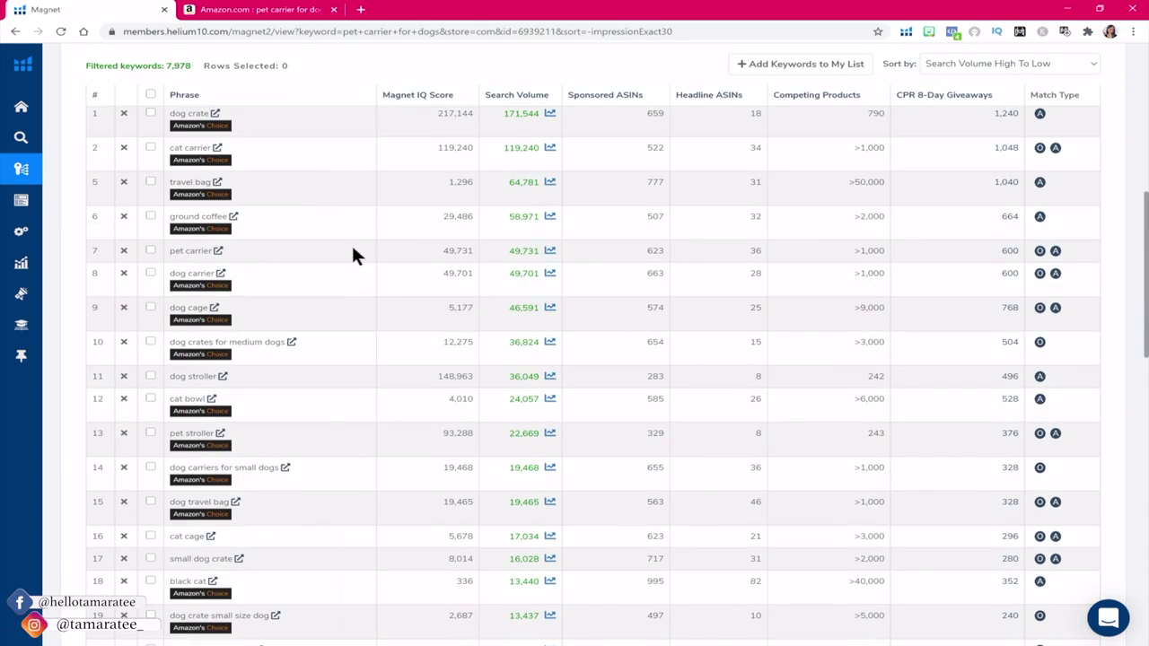
left_click_drag(168, 252, 285, 267)
left_click(125, 184)
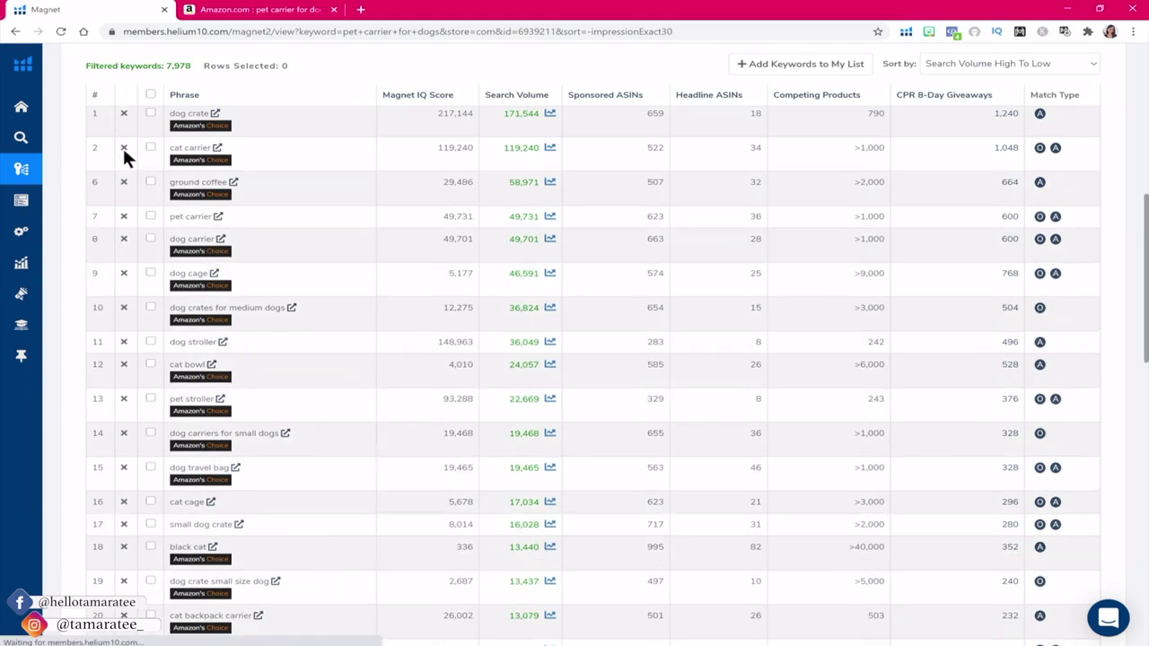
left_click(124, 147)
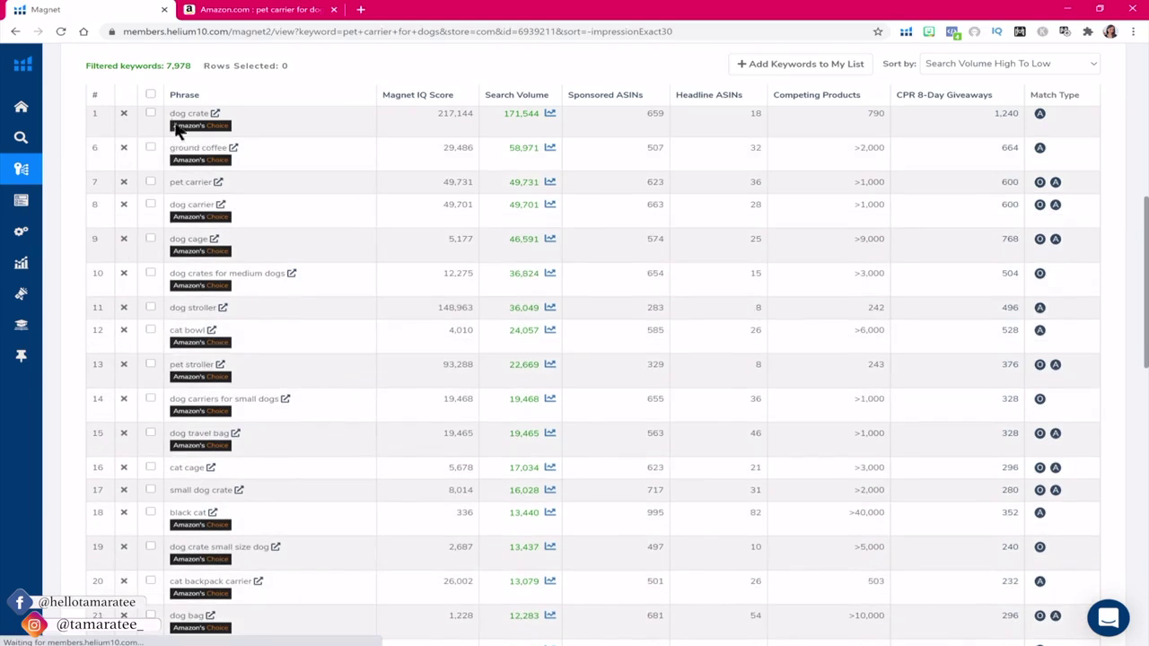
left_click(124, 114)
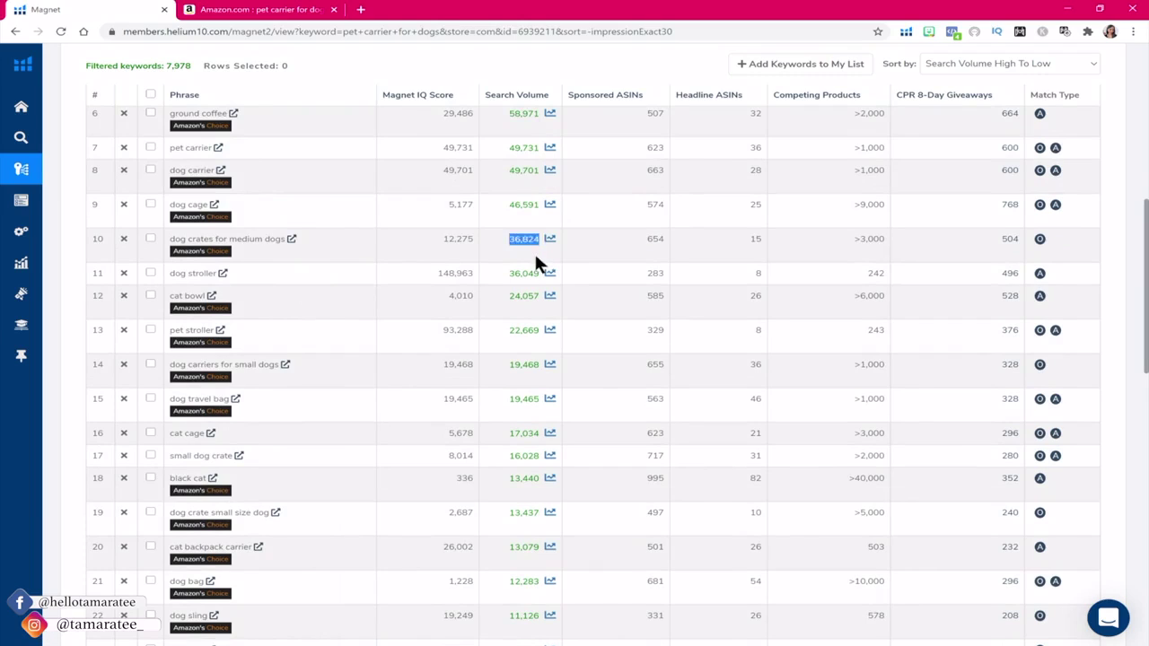
left_click(512, 307)
Open the advanced filters and show only phrases that contain "pet carrier for dog"
scroll(615, 320, "up", 3)
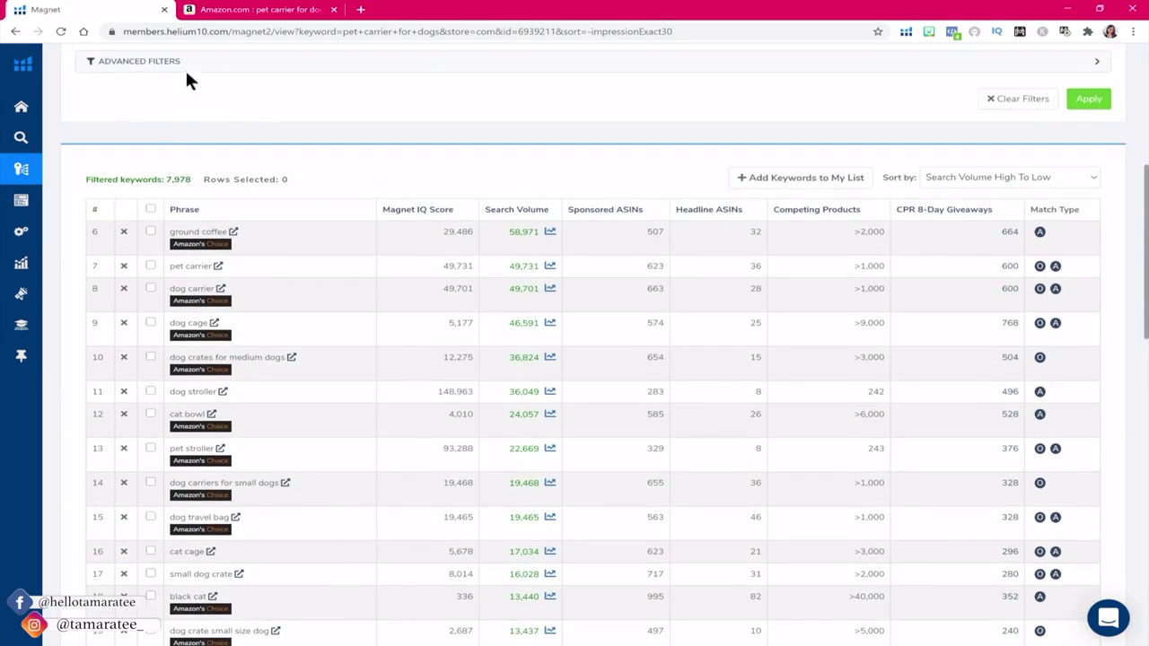
left_click(177, 60)
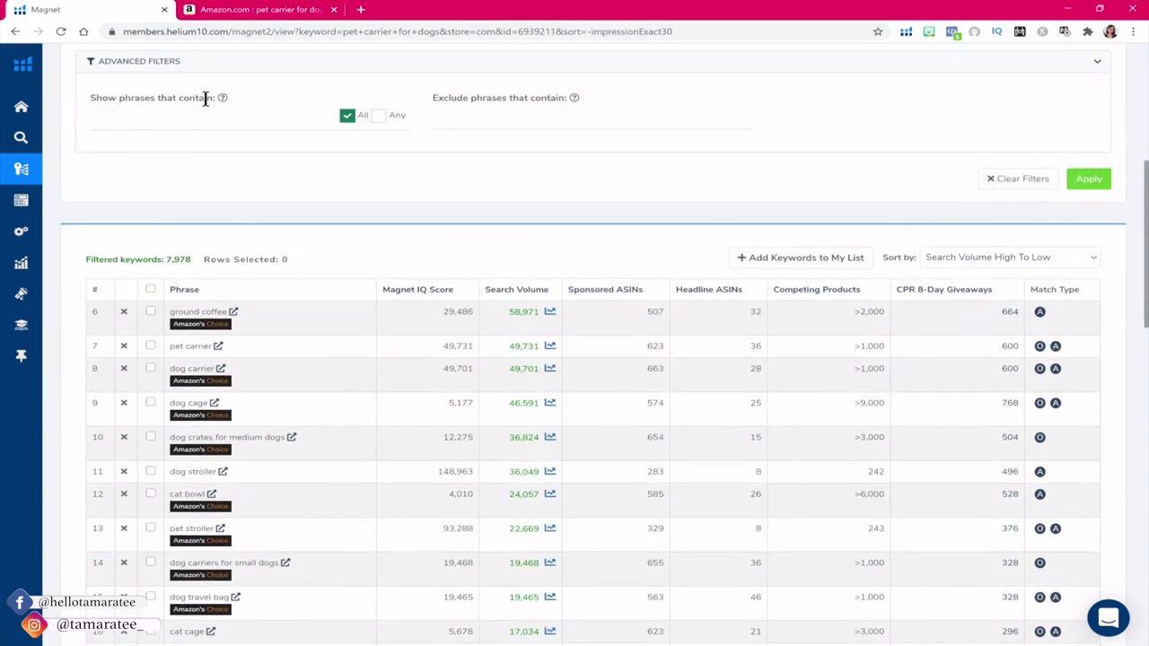
left_click(162, 121)
type("pet carrier for dog")
left_click(1091, 179)
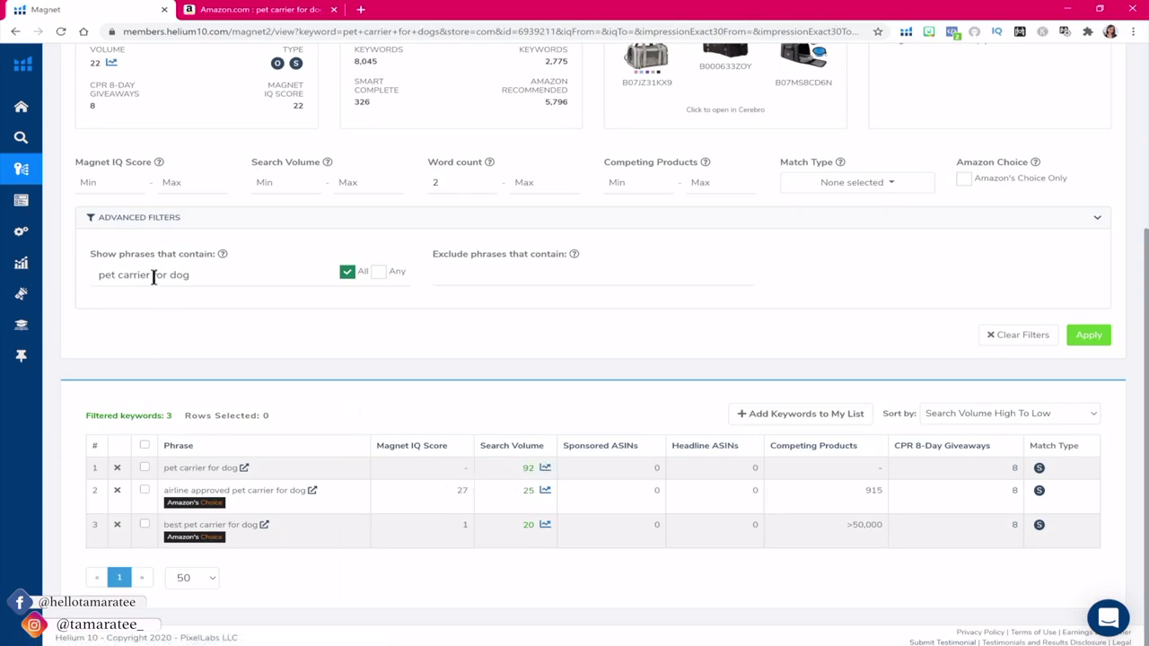
Shorten the phrase filter to "pet carrier" and apply it to the keyword results
left_click_drag(151, 276, 272, 284)
key("BackSpace")
left_click(1090, 335)
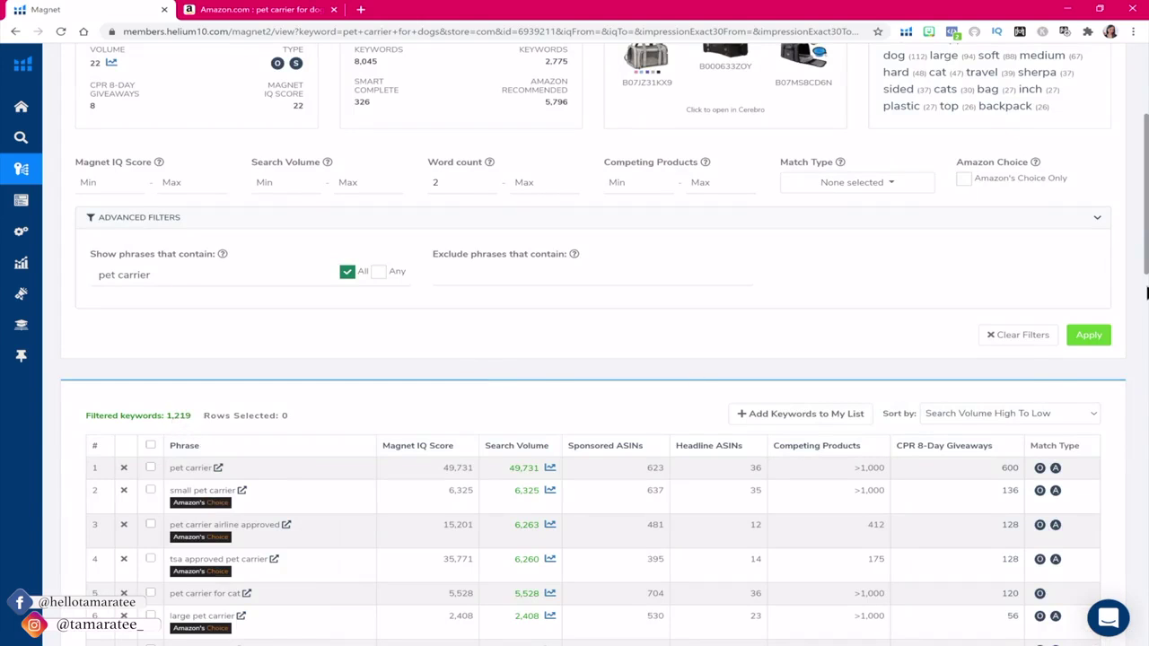
Review the search volumes of the filtered pet carrier phrases in the Magnet results, including the leading keyword
scroll(1145, 287, "down", 2)
scroll(574, 359, "down", 1)
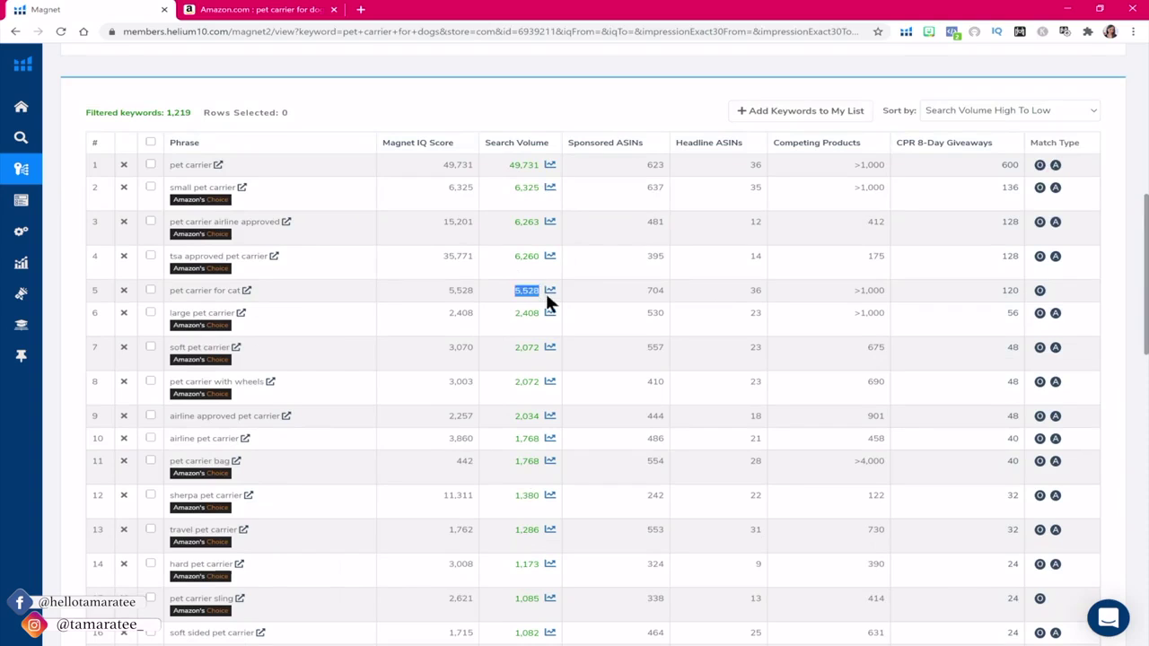
left_click_drag(504, 264, 542, 263)
left_click_drag(511, 462, 542, 462)
left_click(575, 352)
left_click_drag(508, 165, 539, 165)
left_click(597, 303)
Open the Cerebro reverse ASIN lookup, then switch to Amazon and browse the pet carrier for dogs results for a competitor product
mouse_move(36, 217)
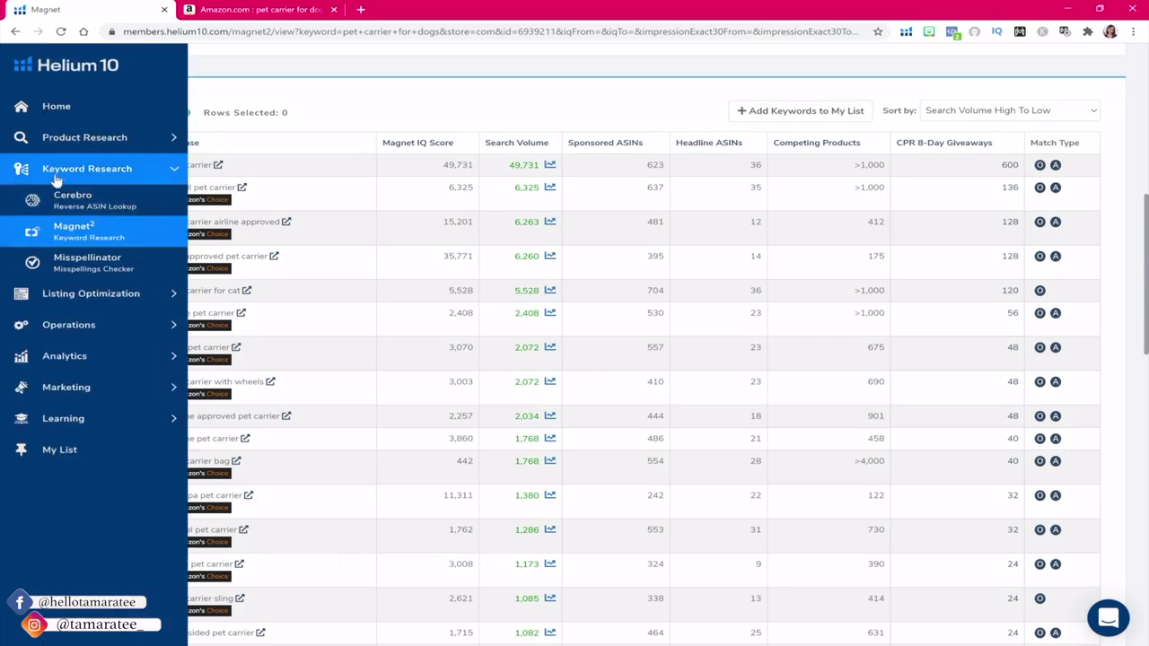
left_click(121, 206)
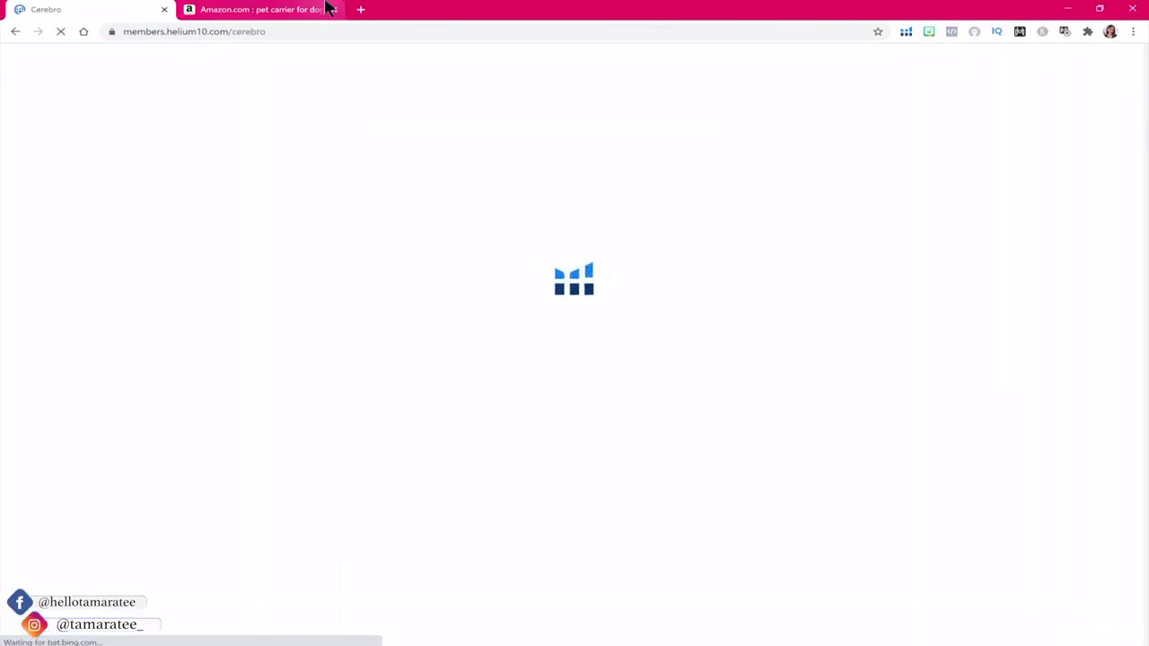
left_click(322, 9)
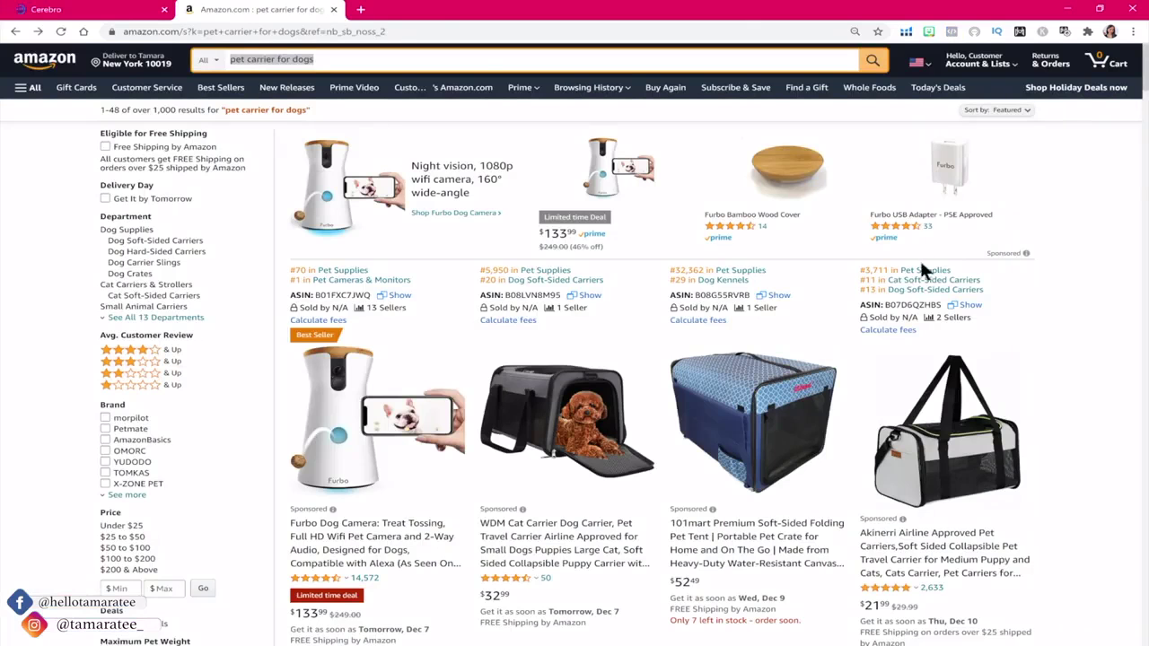
scroll(1050, 209, "down", 5)
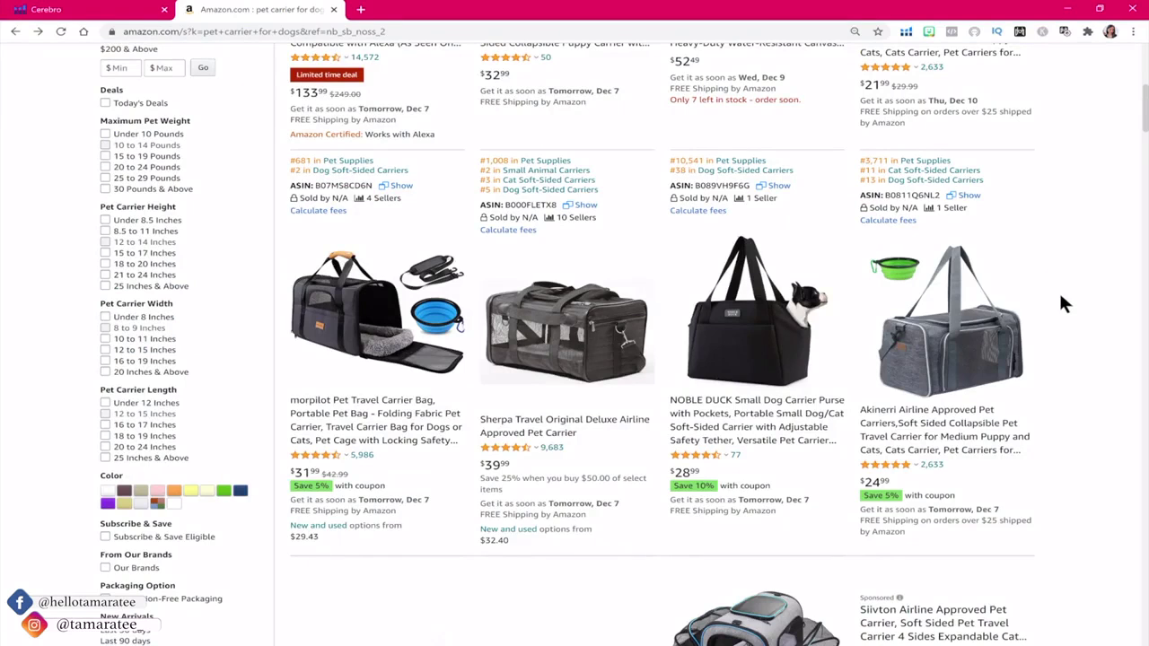
scroll(1059, 290, "up", 5)
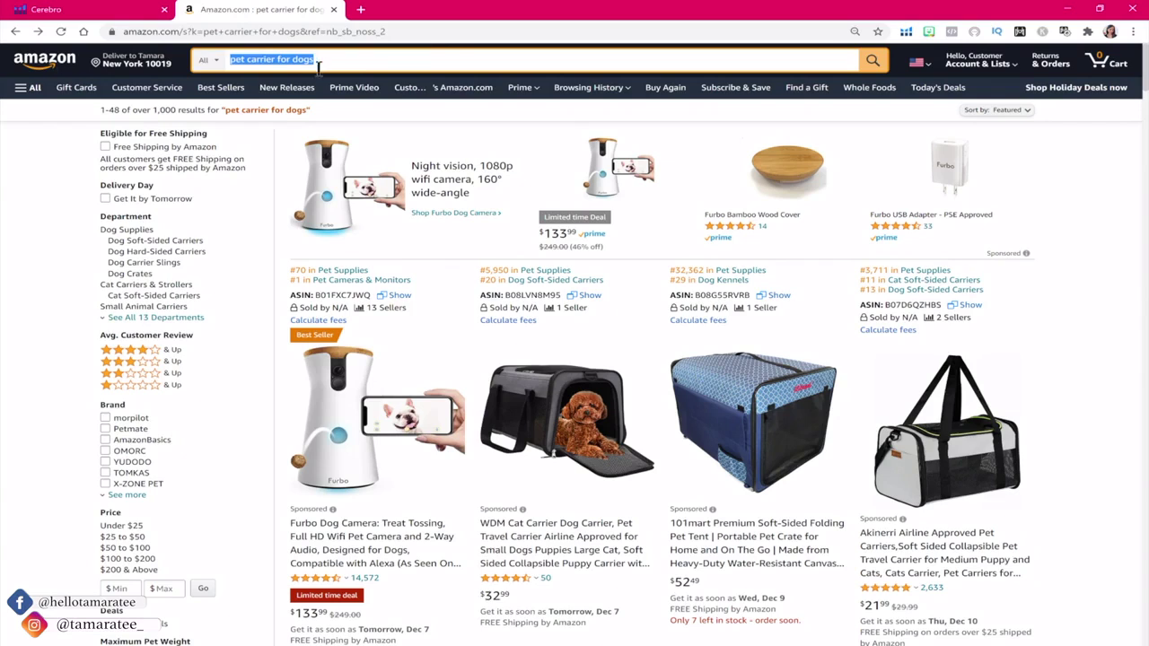
left_click_drag(229, 59, 275, 59)
Return to Cerebro and get the keywords for the product ASIN B000FLETX8
left_click(54, 9)
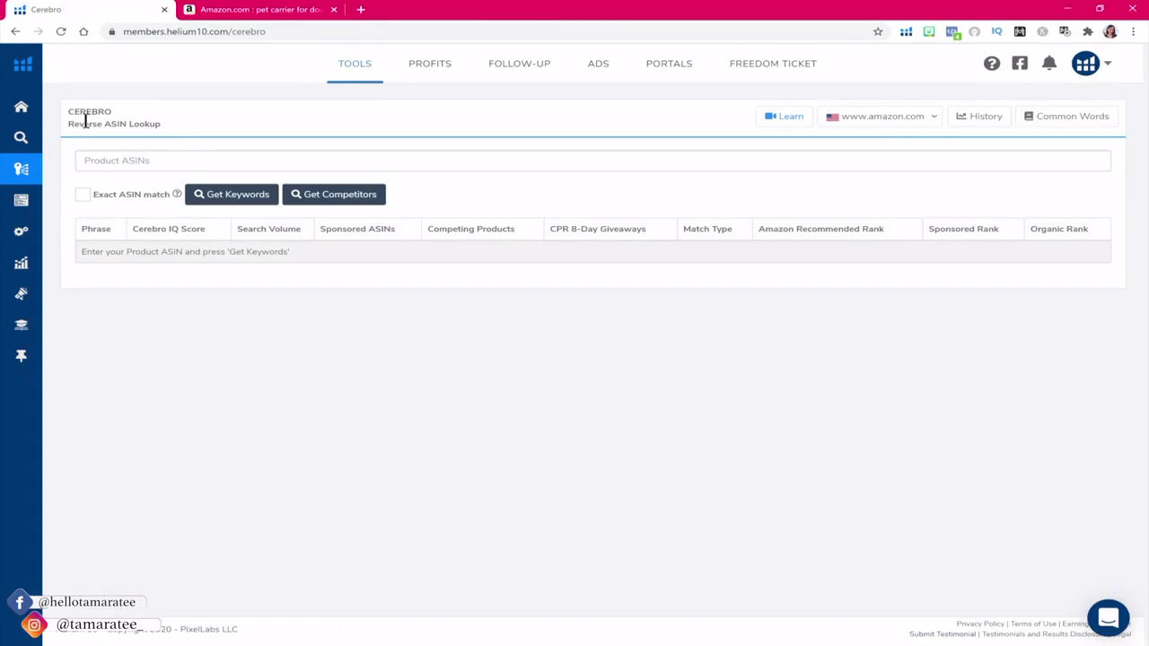
left_click(130, 160)
type("B000FLETX8")
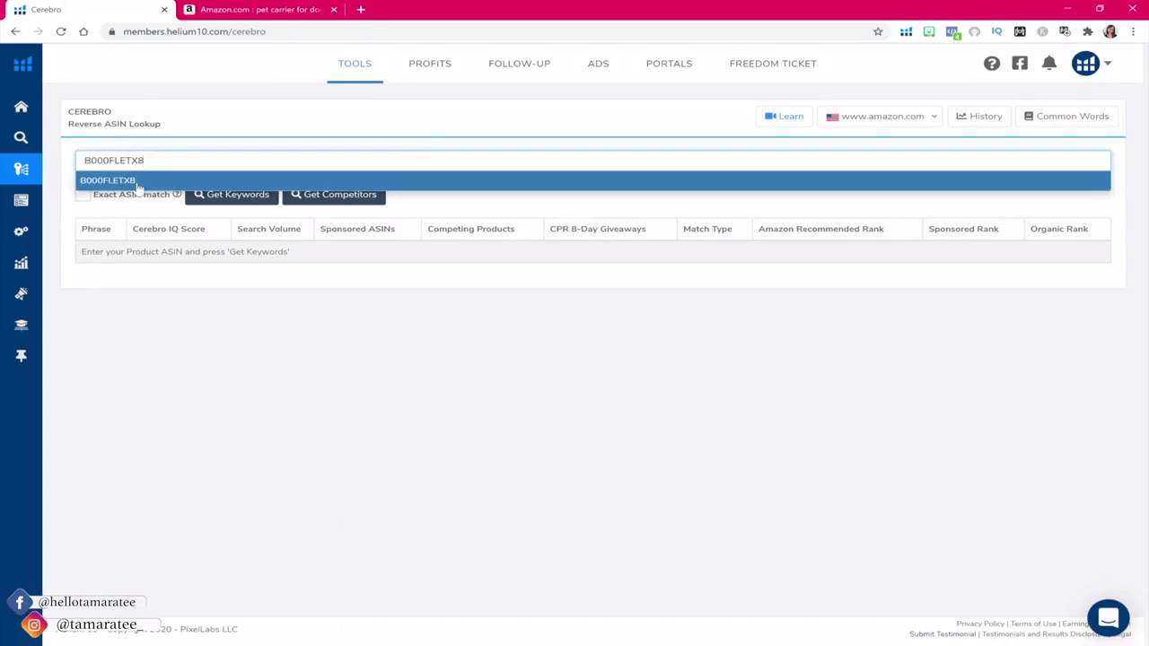
left_click(135, 179)
left_click(225, 198)
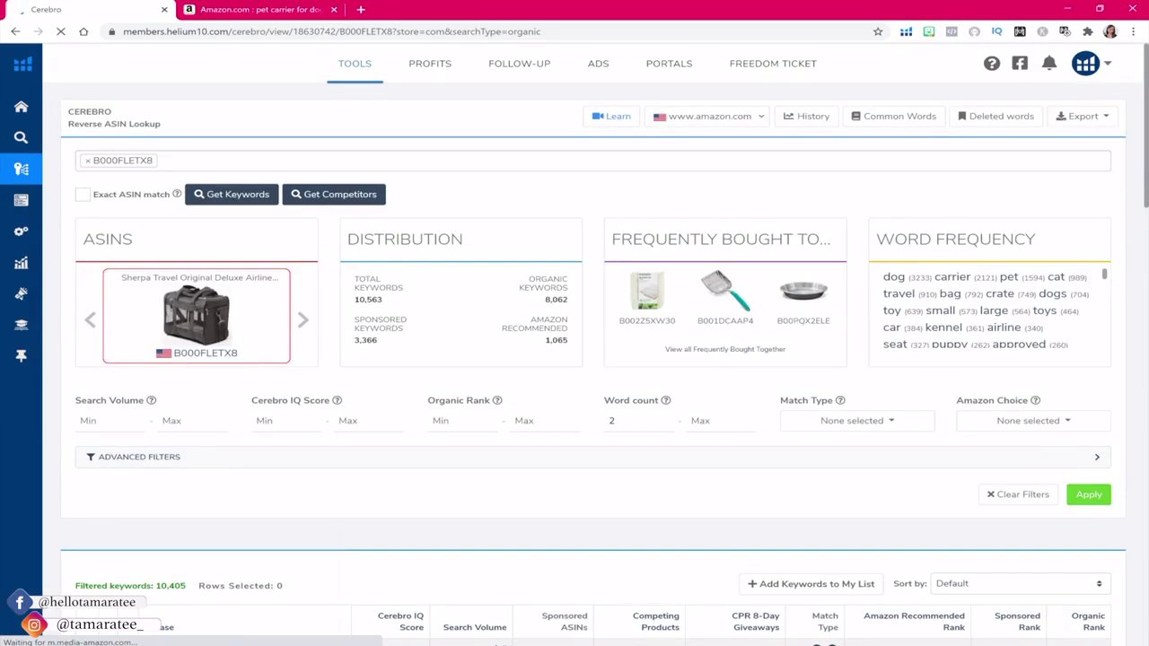
Review the Cerebro keyword list for the Sherpa carrier, checking the phrase "carrier airline approved" and its search volume
scroll(574, 359, "down", 2)
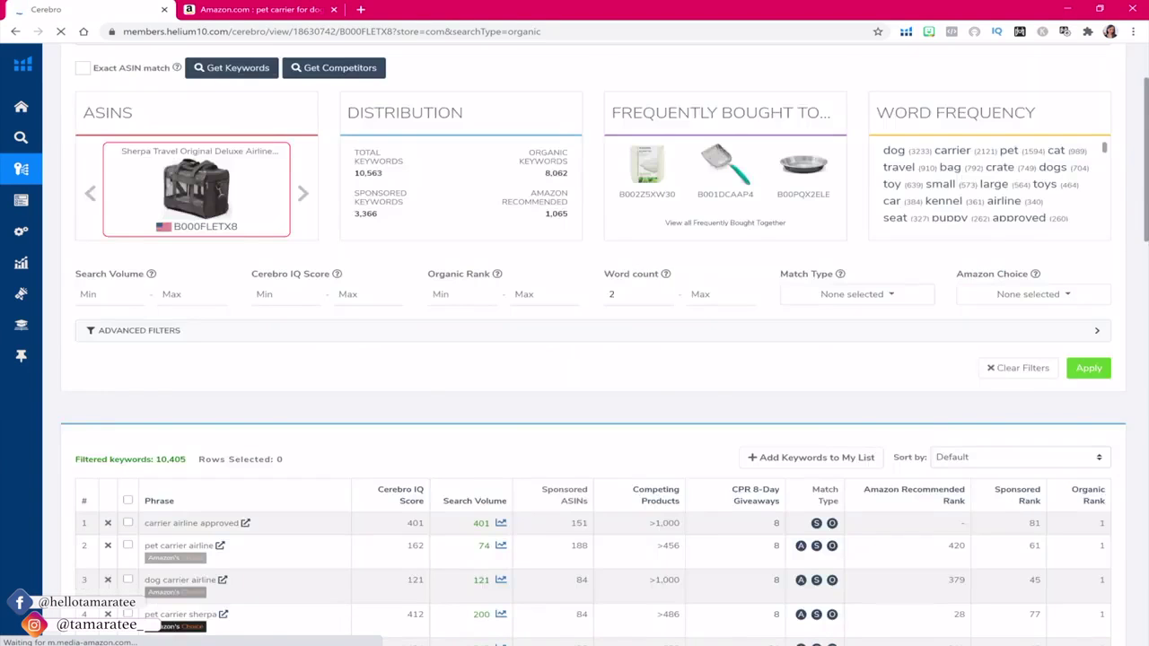
scroll(574, 359, "down", 1)
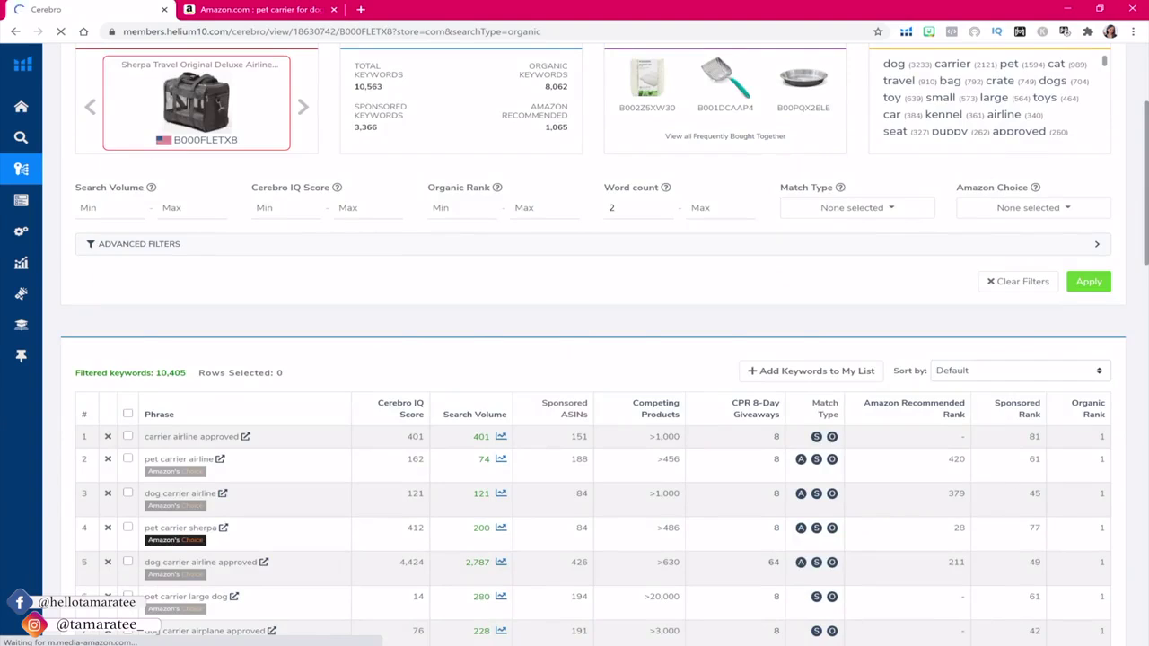
scroll(592, 359, "down", 3)
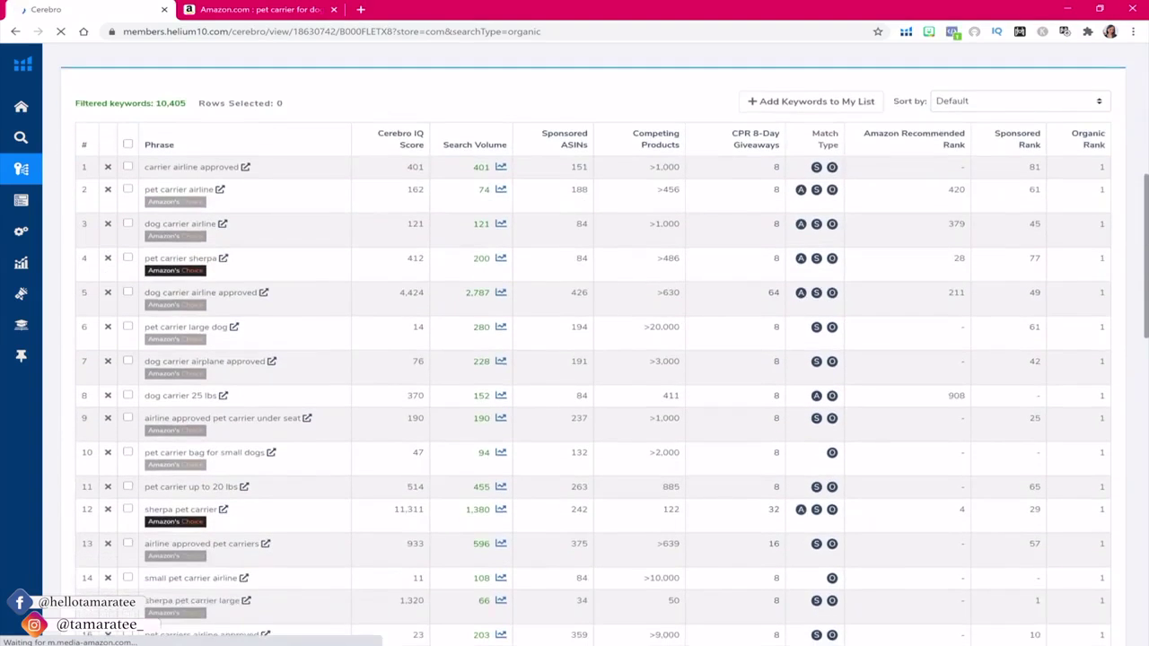
scroll(1003, 155, "down", 1)
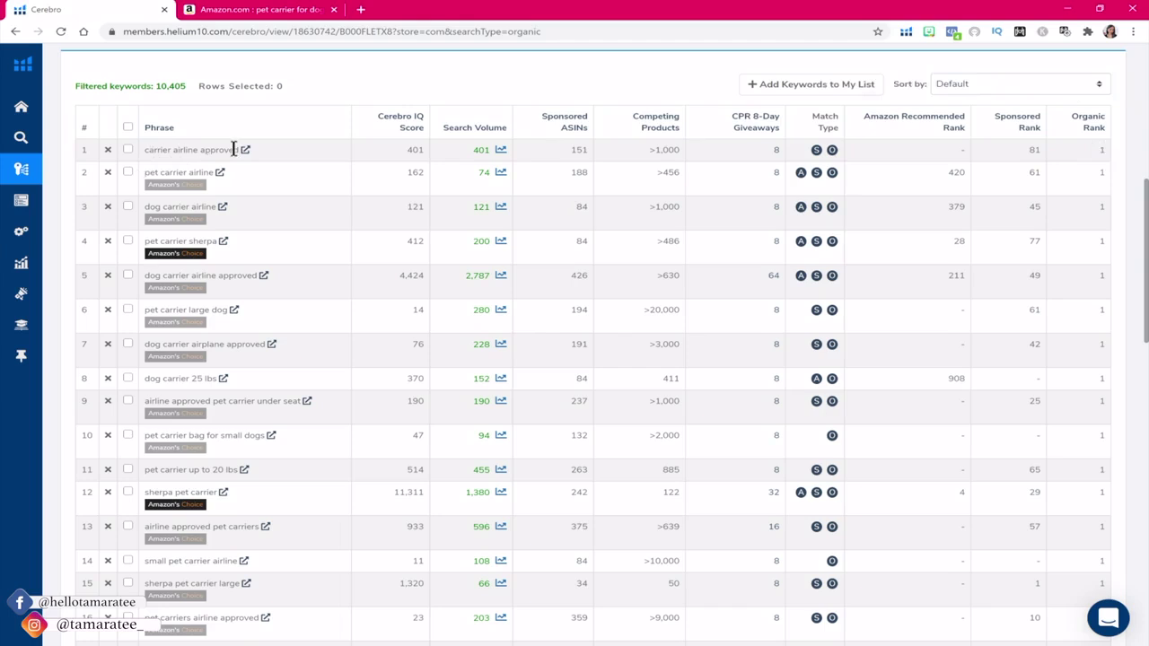
left_click_drag(237, 152, 164, 163)
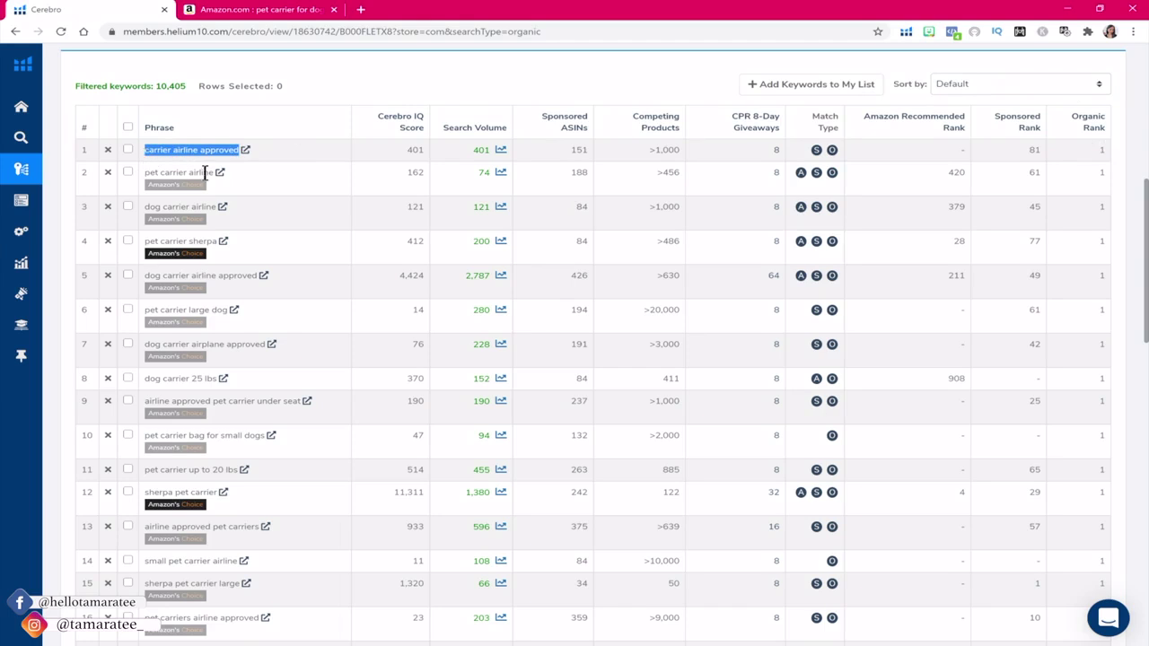
double_click(479, 150)
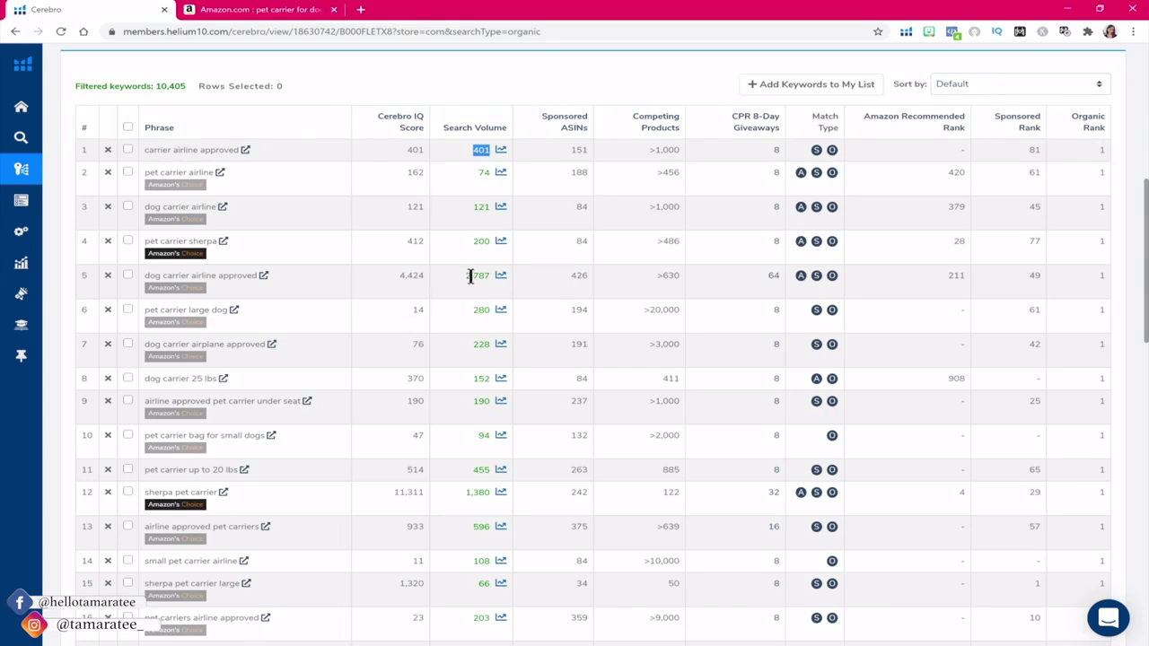
Examine the keyword "dog carrier airline approved", its search volume and organic rank, and compare it with "pet carrier large dog"
left_click_drag(145, 276, 259, 280)
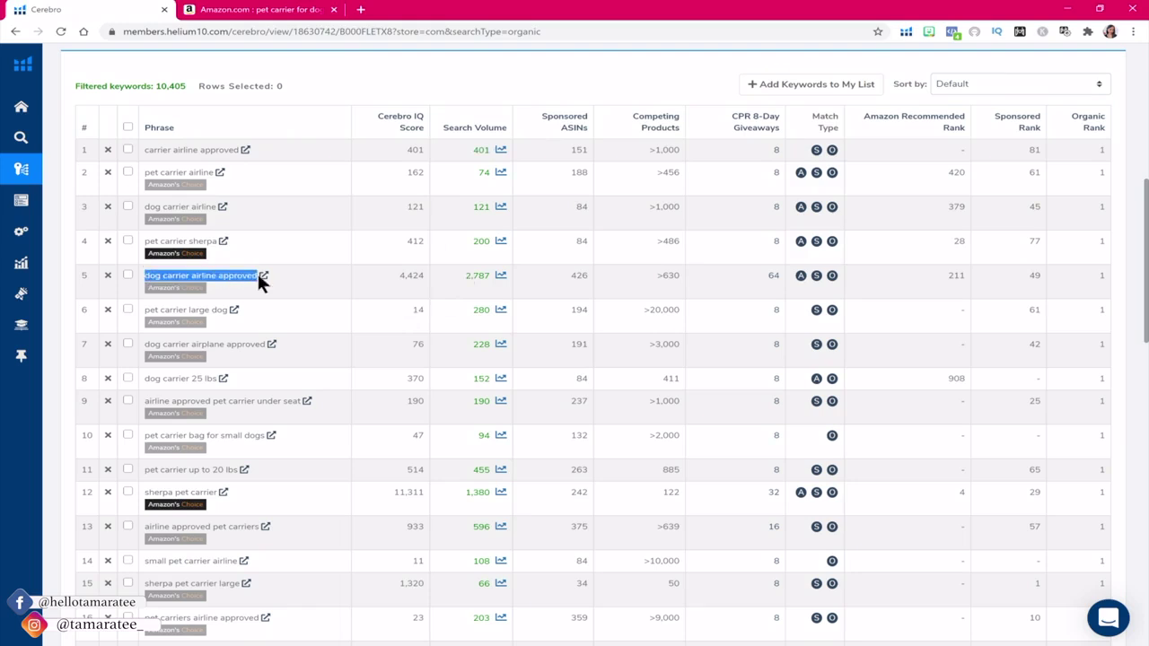
double_click(478, 275)
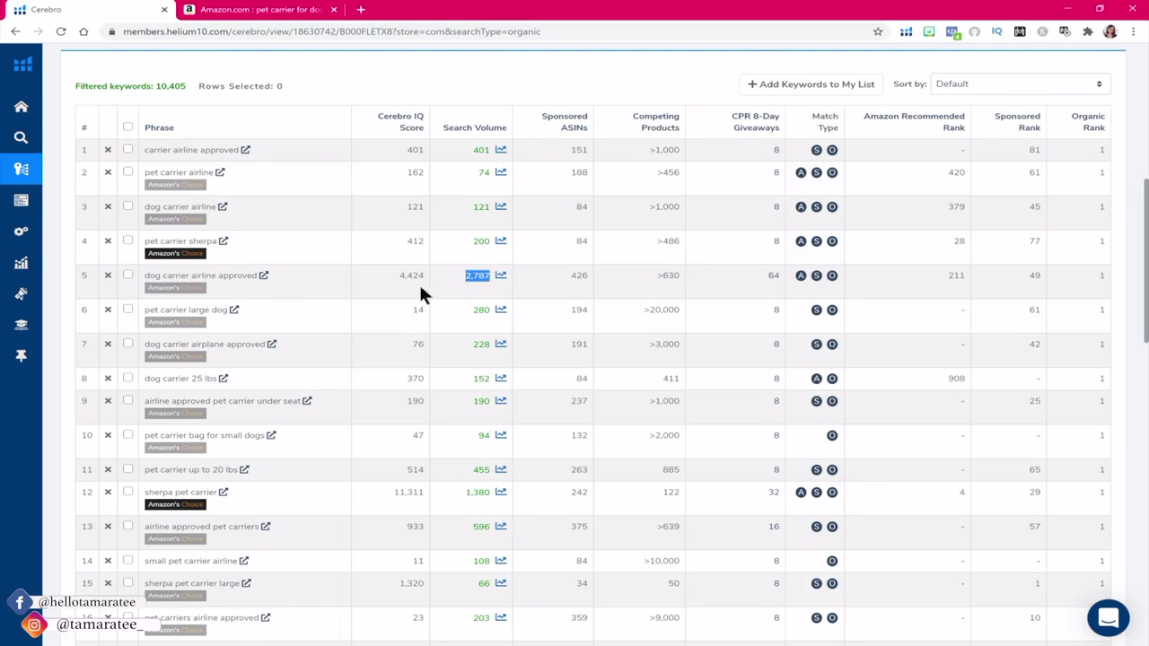
left_click(1111, 275)
double_click(193, 310)
double_click(200, 275)
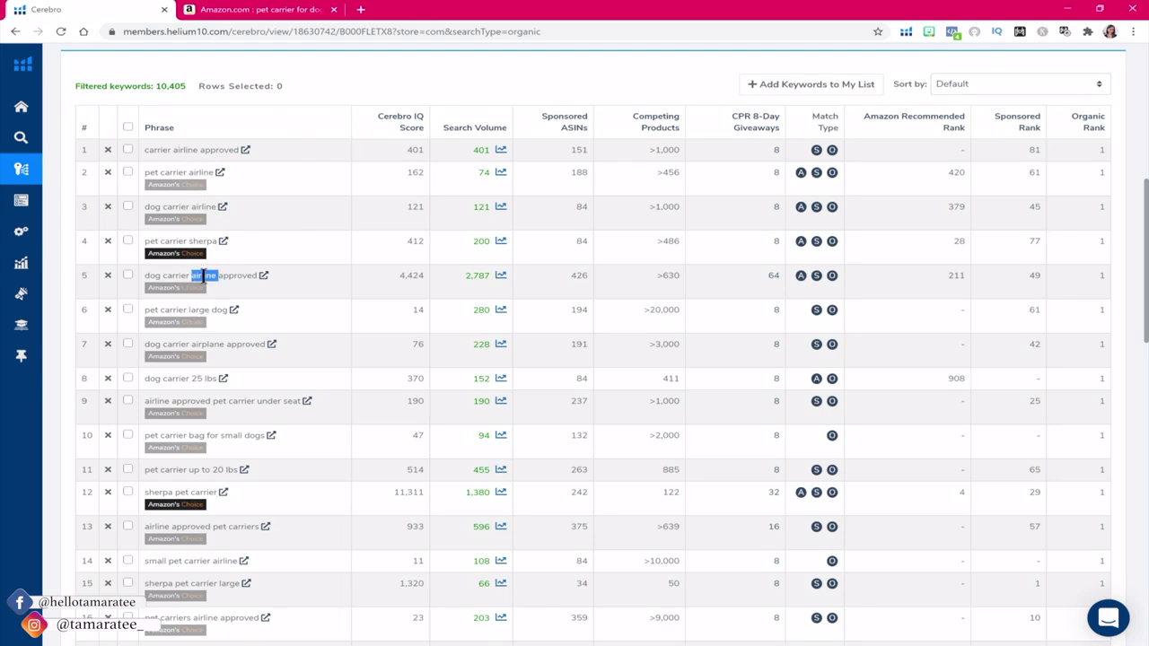
double_click(233, 278)
left_click(386, 286)
Browse further down the Cerebro keyword list and check back with the Amazon search results for pet carrier for dogs
scroll(1024, 288, "down", 2)
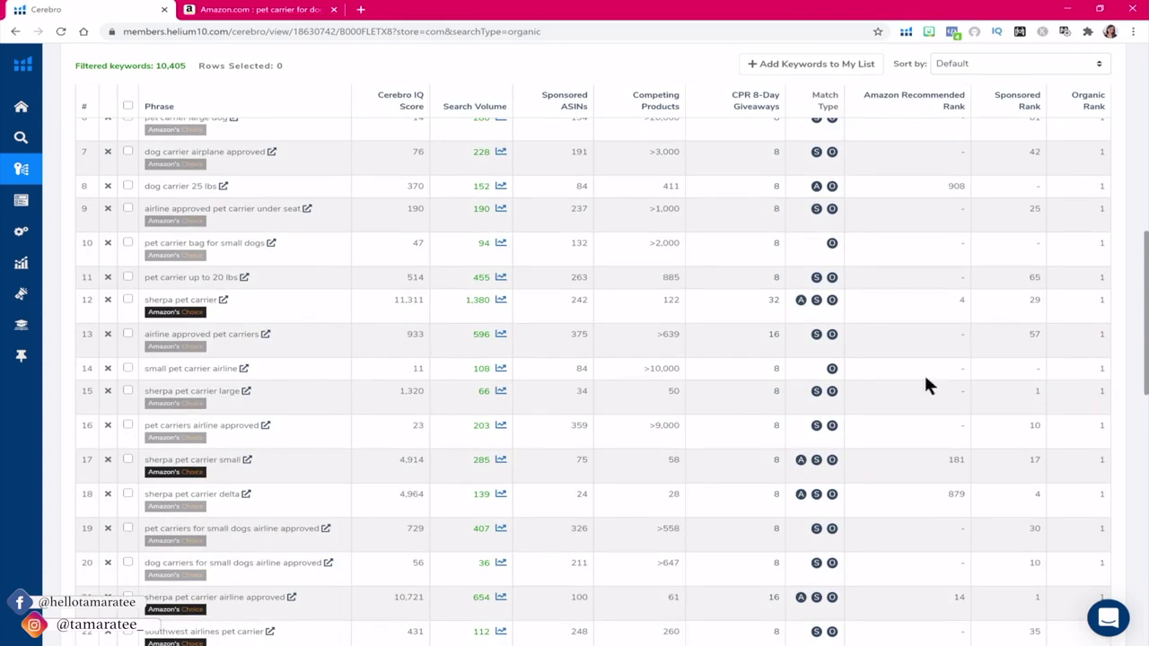
scroll(593, 377, "down", 5)
scroll(592, 377, "up", 6)
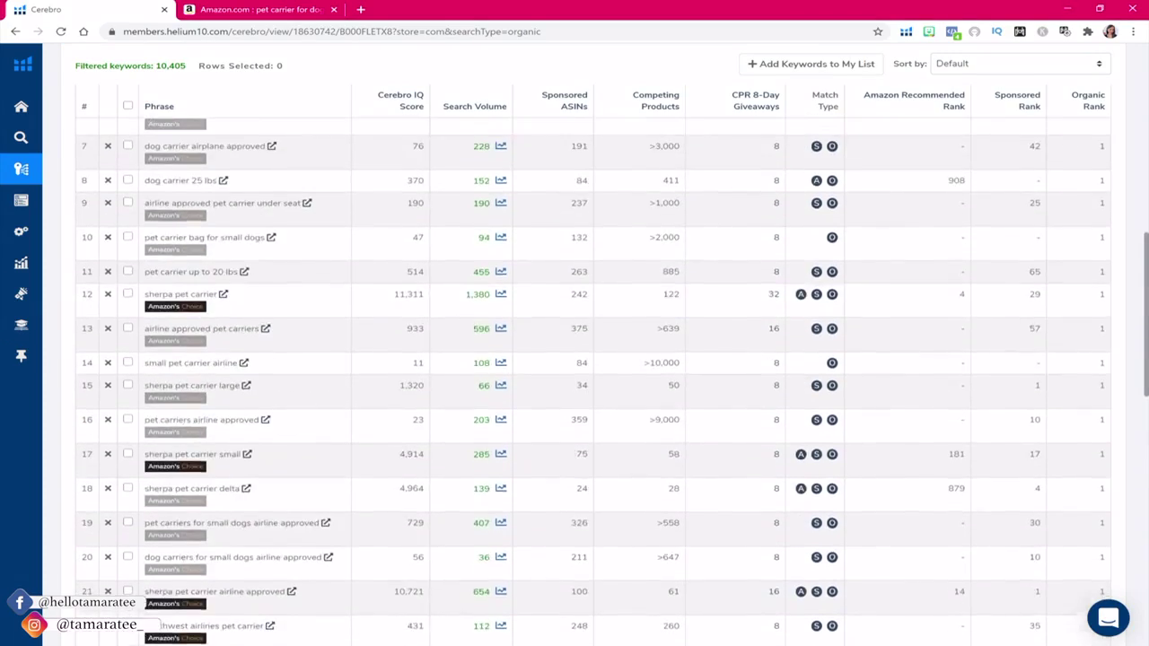
scroll(164, 149, "up", 6)
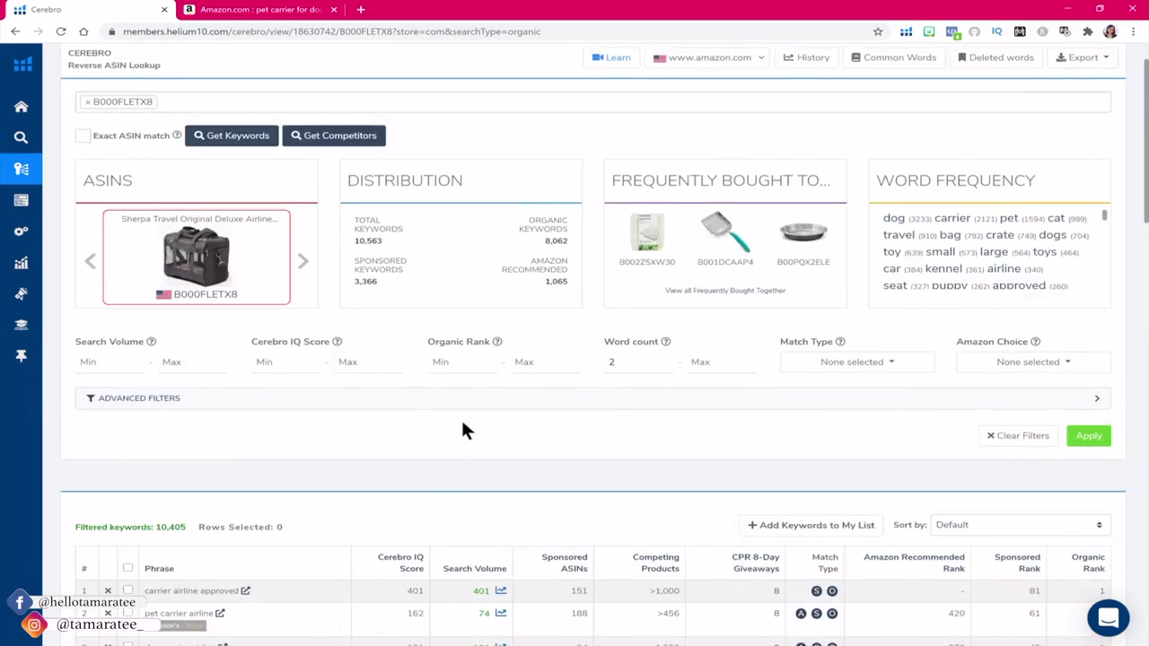
left_click(319, 11)
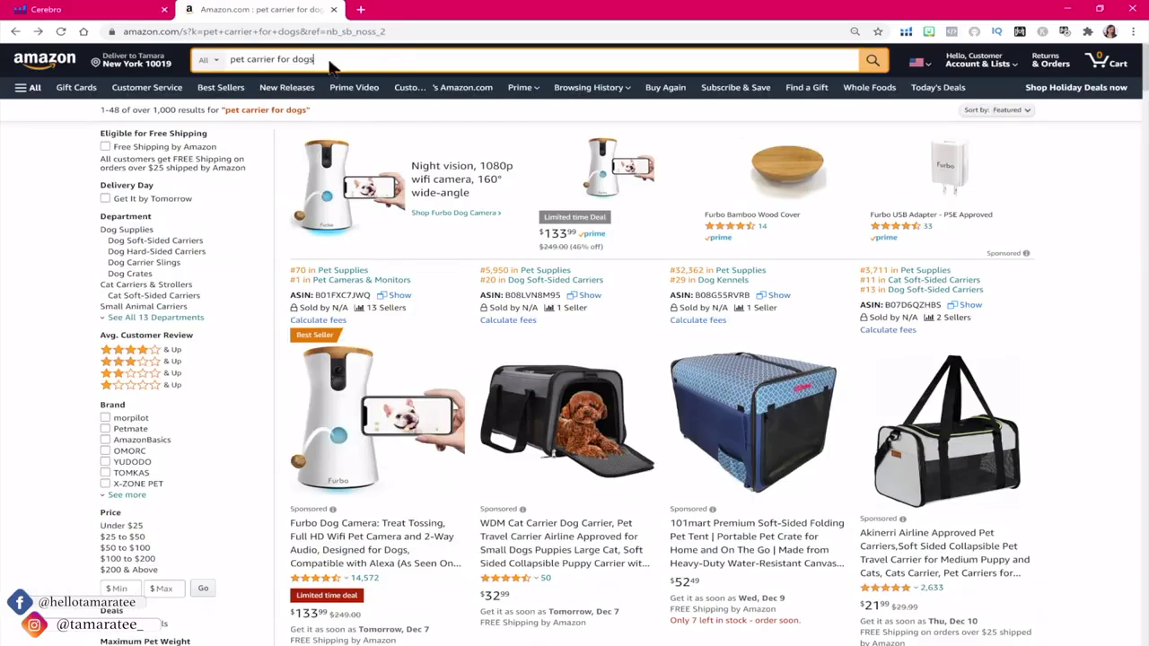
left_click(94, 10)
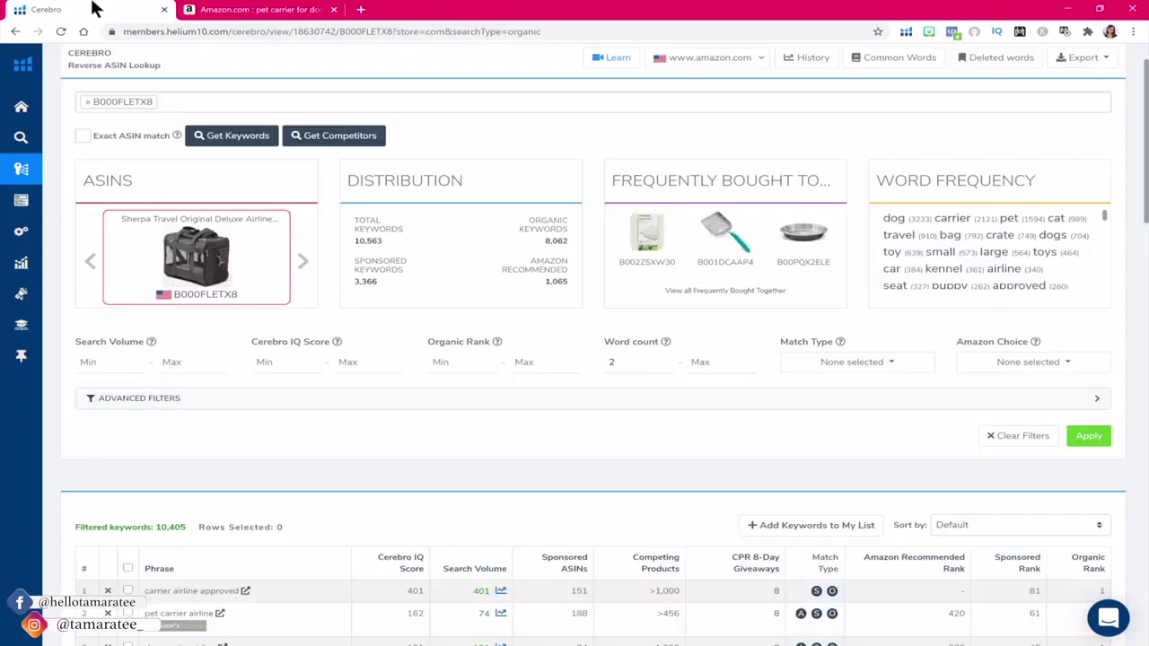
scroll(576, 503, "down", 5)
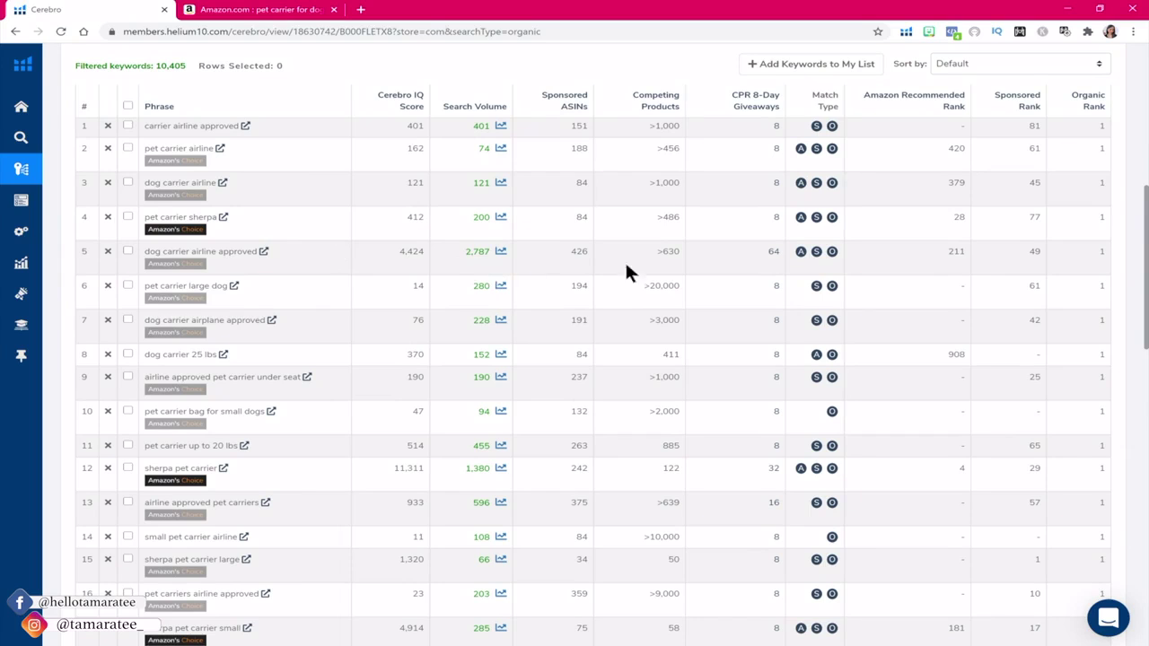
scroll(520, 280, "down", 5)
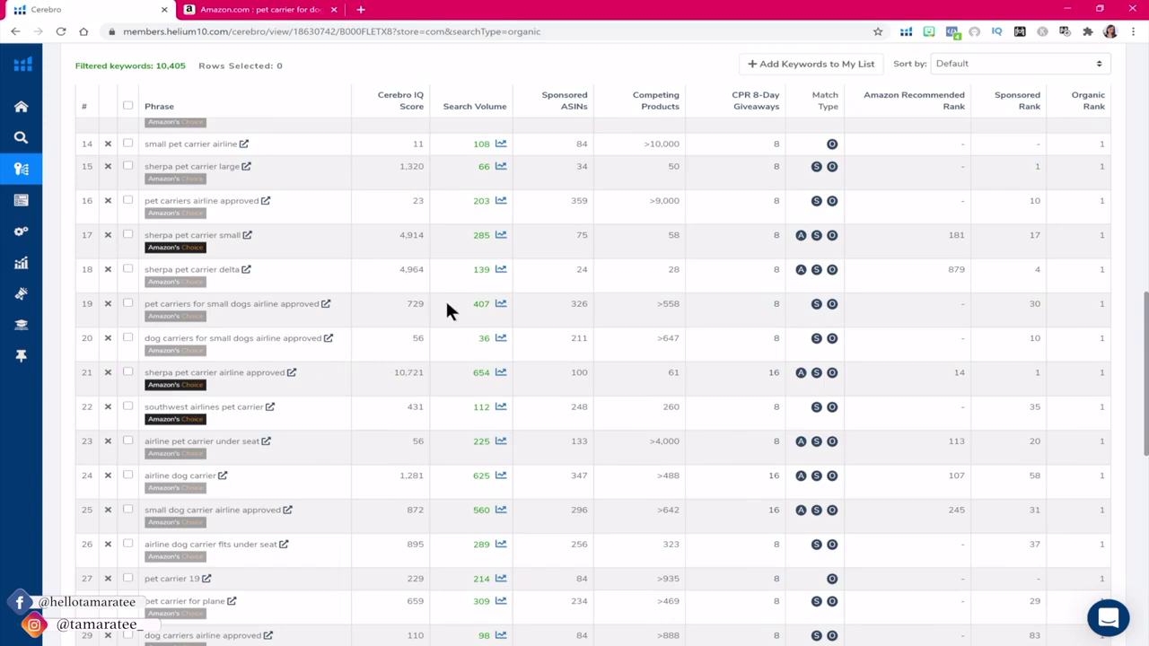
scroll(574, 359, "up", 10)
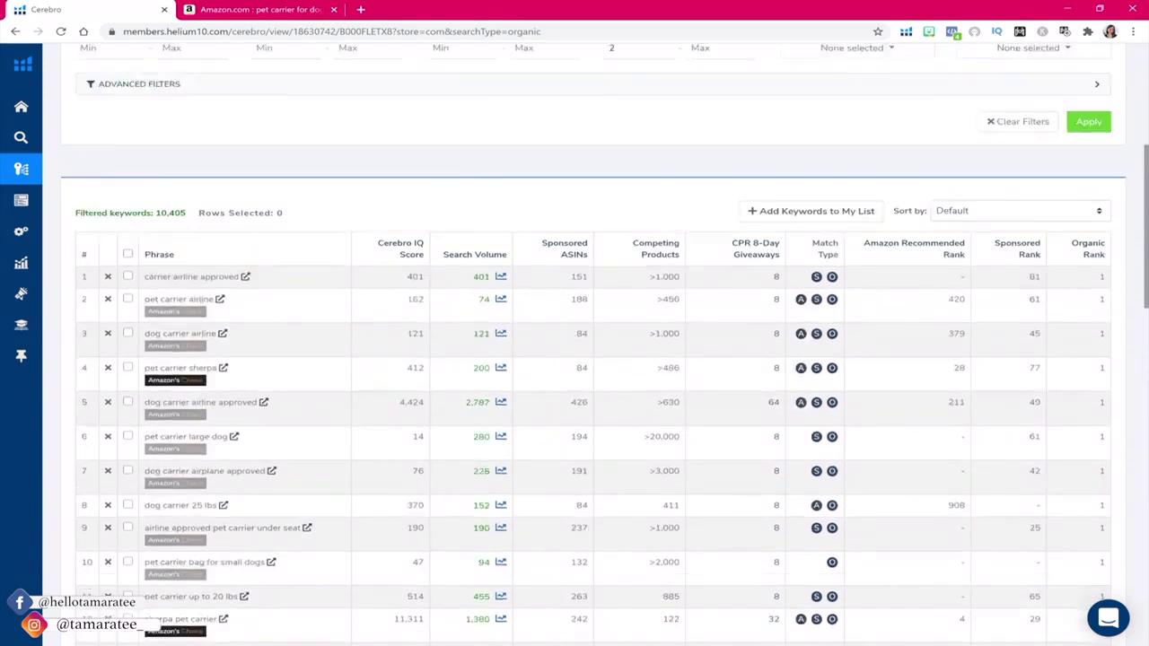